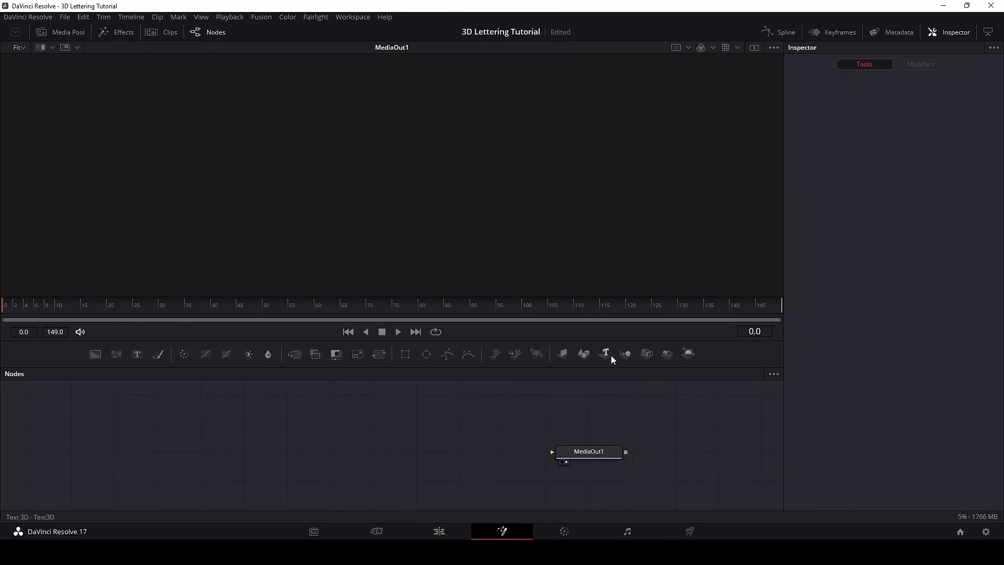
Build a node chain of Text3D, Merge3D and Renderer3D, connected in that order to MediaOut1.
{"action": "left_click_drag", "start_coordinate": [604, 356], "coordinate": [275, 454]}
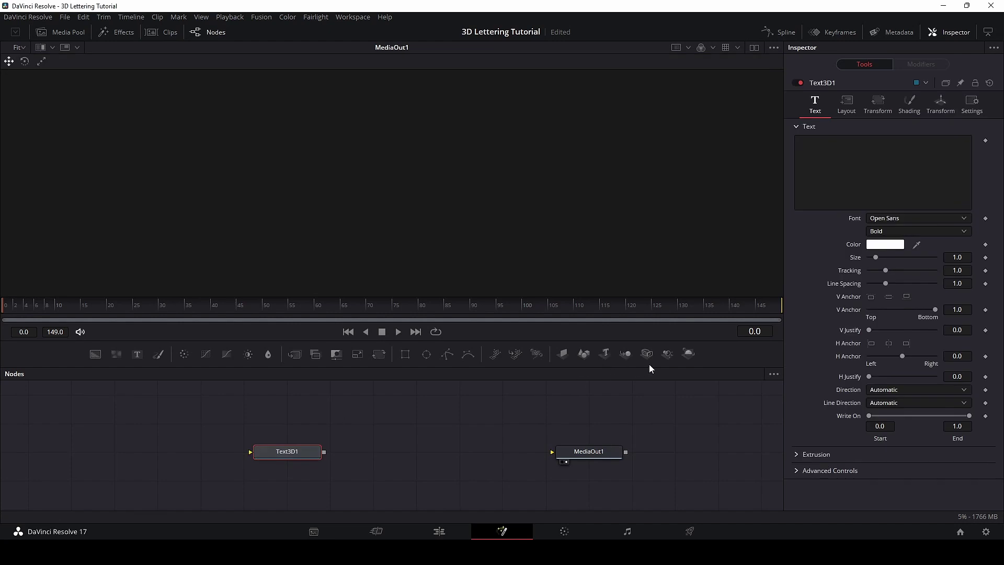
{"action": "left_click_drag", "start_coordinate": [688, 357], "coordinate": [479, 457]}
{"action": "left_click_drag", "start_coordinate": [622, 357], "coordinate": [340, 452]}
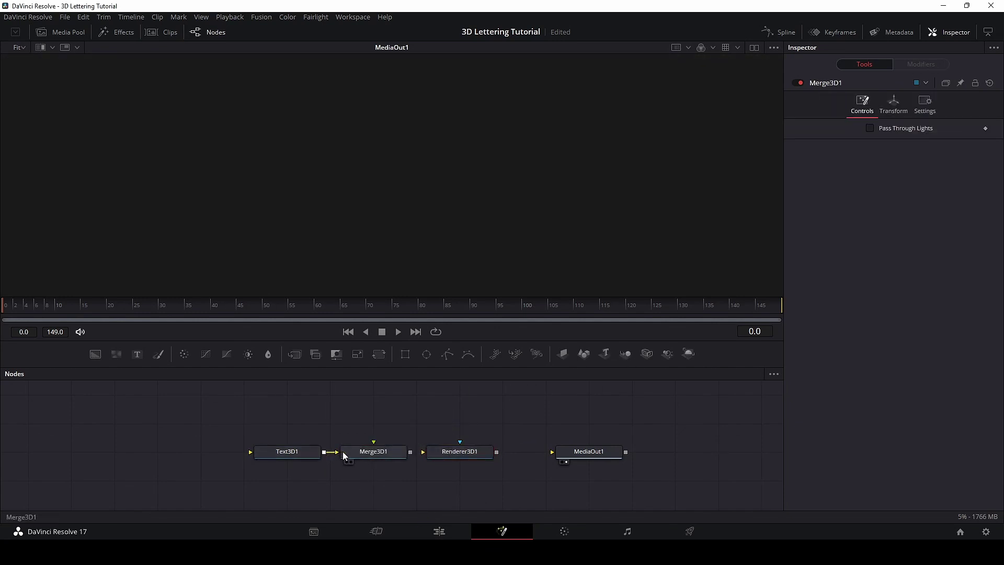
{"action": "left_click_drag", "start_coordinate": [410, 451], "coordinate": [423, 452]}
{"action": "left_click_drag", "start_coordinate": [497, 452], "coordinate": [552, 452]}
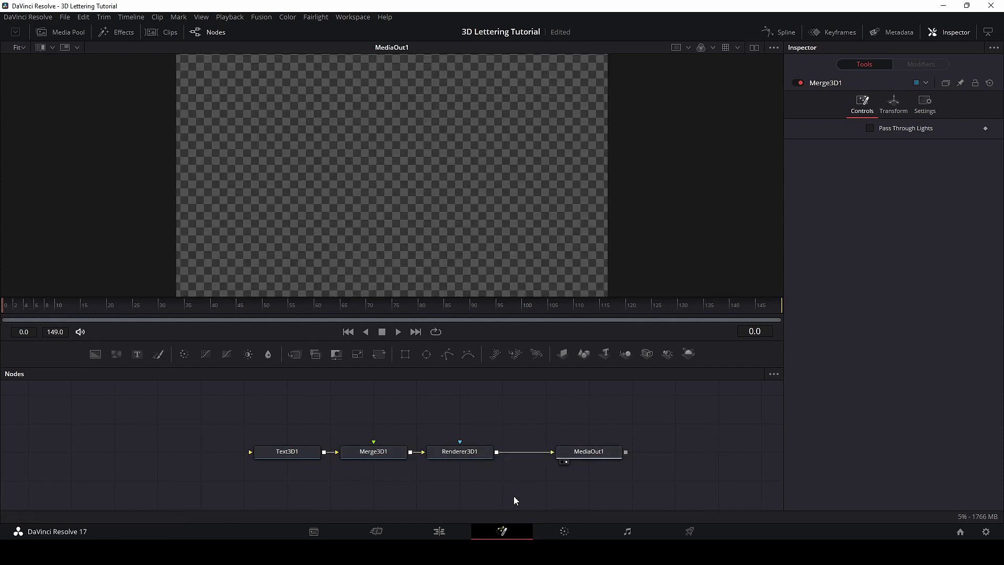
Enter "FUSION 3D" as the Text3D node's text and set its font to DINOT Black.
{"action": "left_click", "coordinate": [281, 453]}
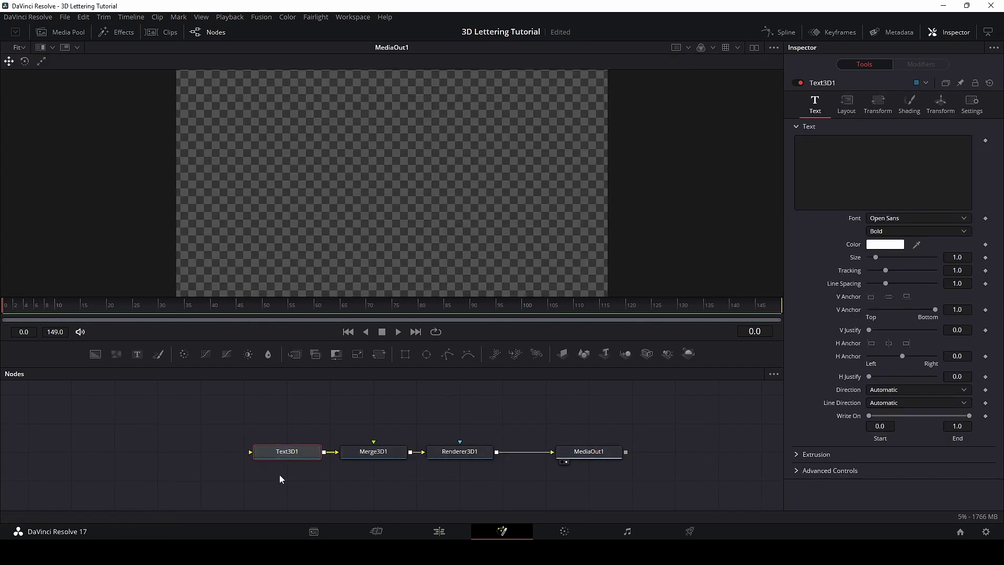
{"action": "left_click", "coordinate": [826, 147]}
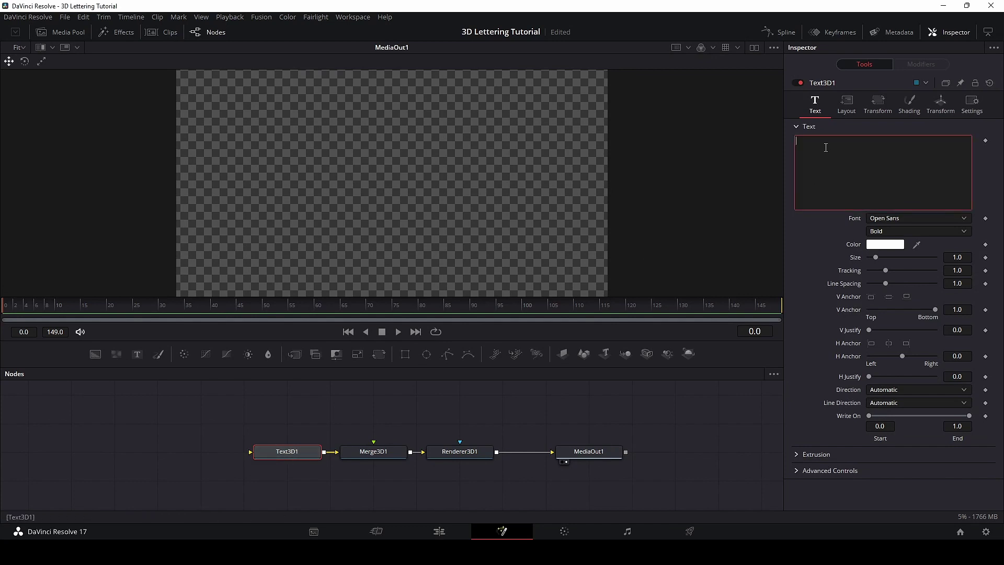
{"action": "type", "text": "F"}
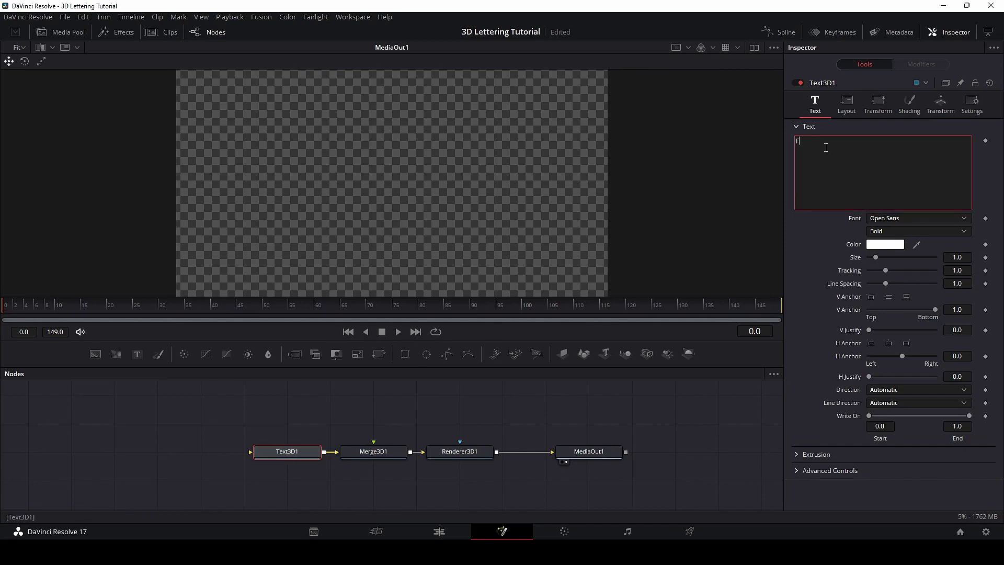
{"action": "type", "text": "USION"}
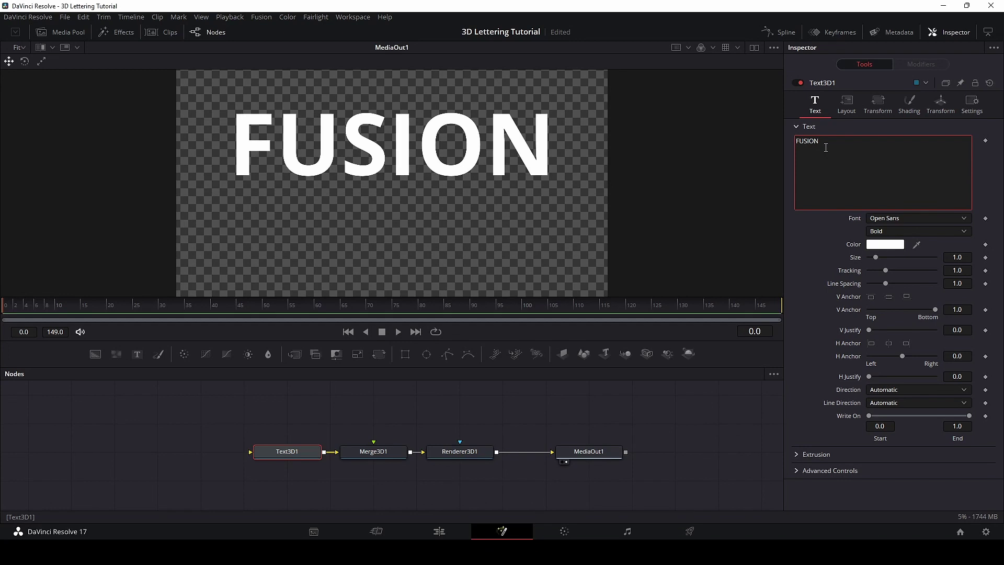
{"action": "type", "text": " 3D"}
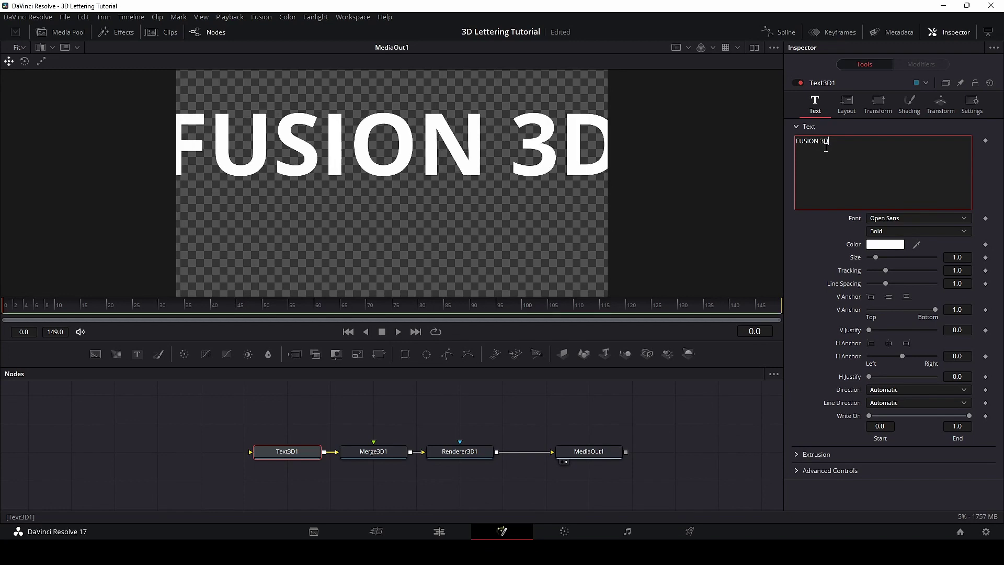
{"action": "left_click", "coordinate": [907, 218]}
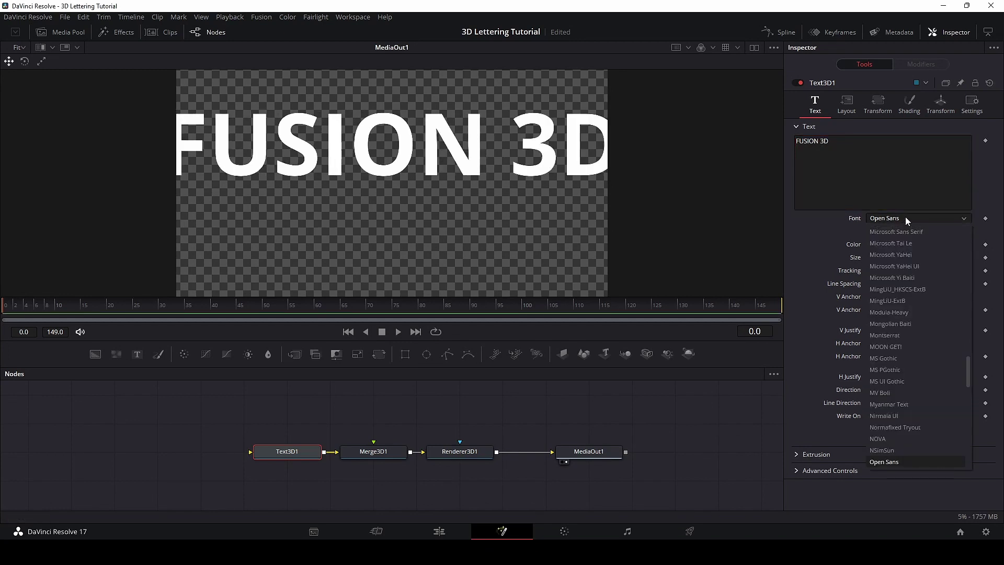
{"action": "type", "text": "din"}
{"action": "key", "text": "Return"}
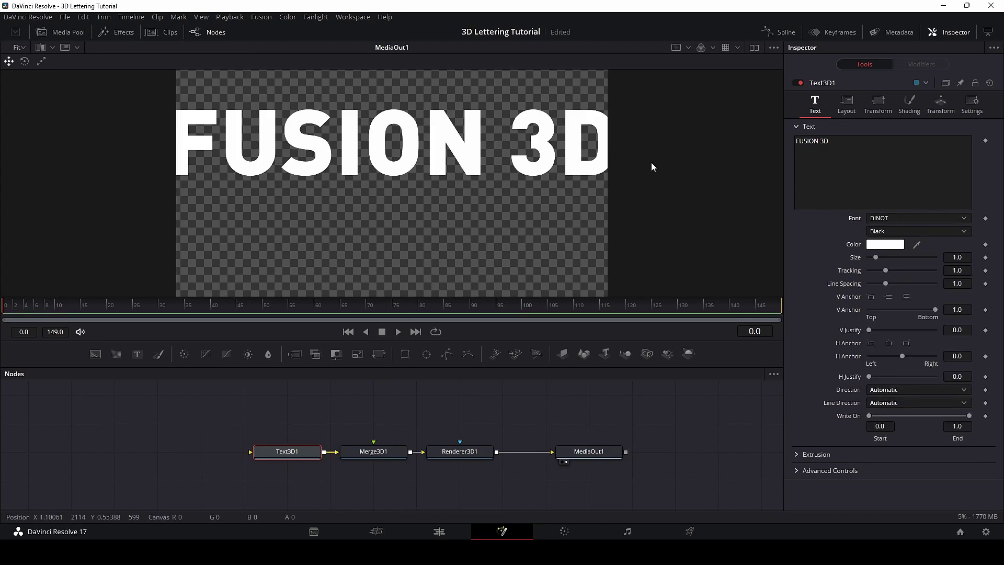
Show the Merge3D scene in a second viewer beside MediaOut1 with lighting on.
{"action": "left_click", "coordinate": [395, 452]}
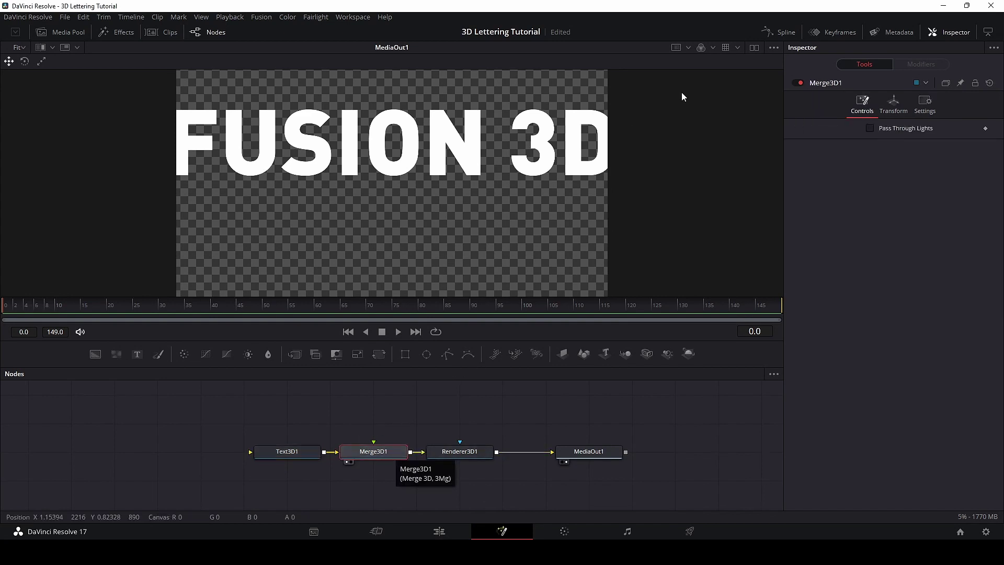
{"action": "left_click", "coordinate": [754, 48]}
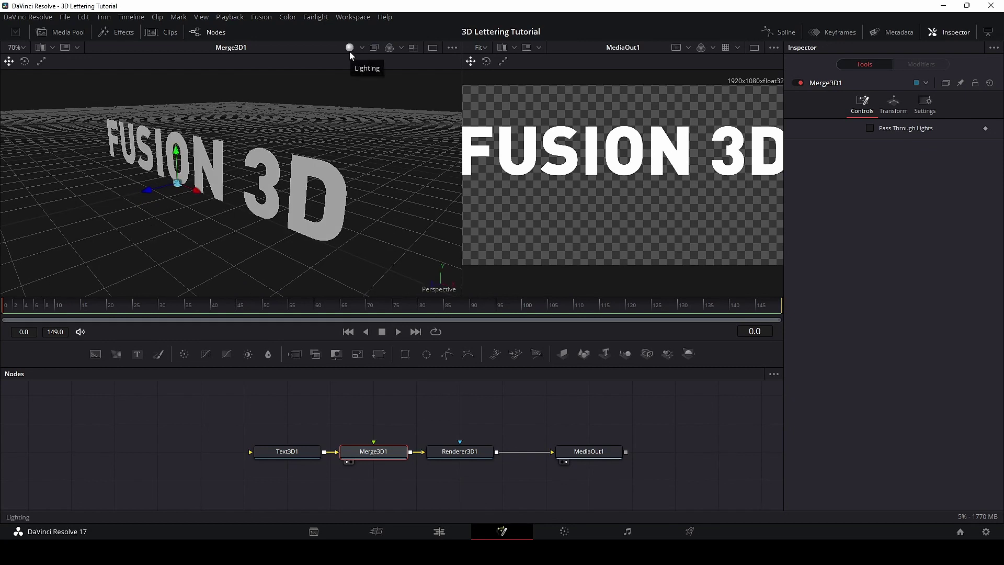
{"action": "left_click", "coordinate": [350, 50]}
{"action": "left_click", "coordinate": [350, 50]}
Extrude the 3D text to a depth of about 0.03.
{"action": "left_click", "coordinate": [296, 454]}
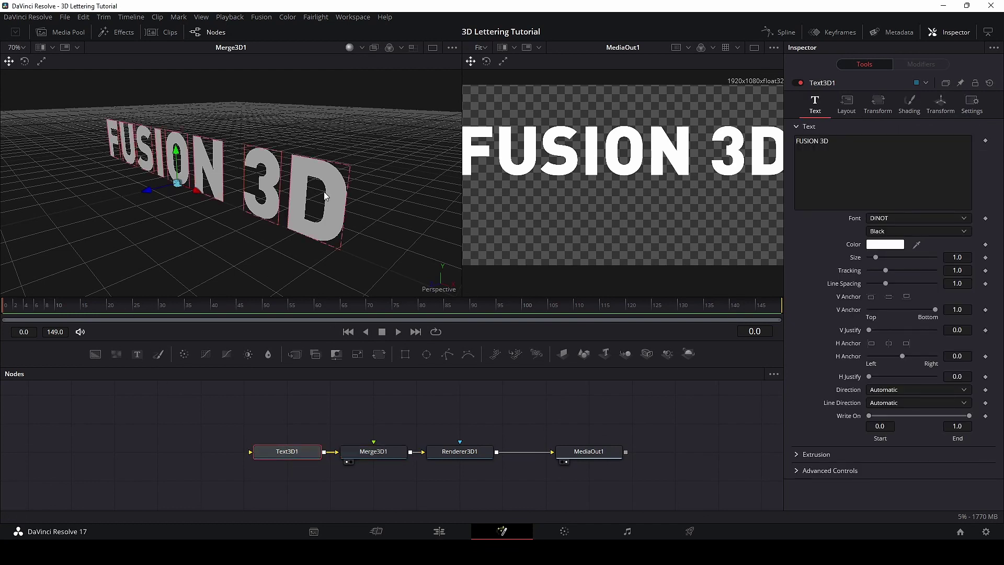
{"action": "left_click", "coordinate": [796, 456]}
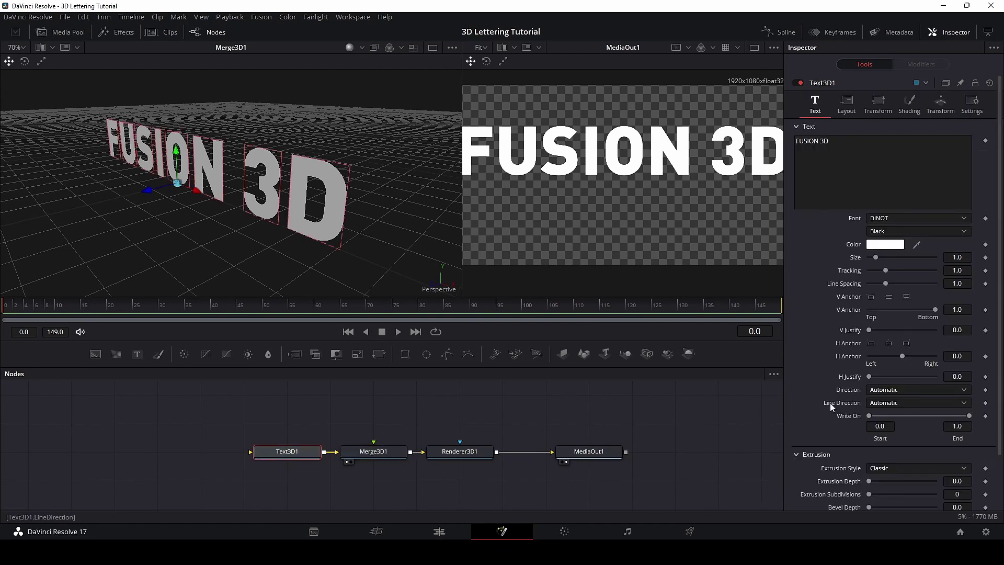
{"action": "scroll", "coordinate": [830, 403], "scroll_direction": "down", "scroll_amount": 1}
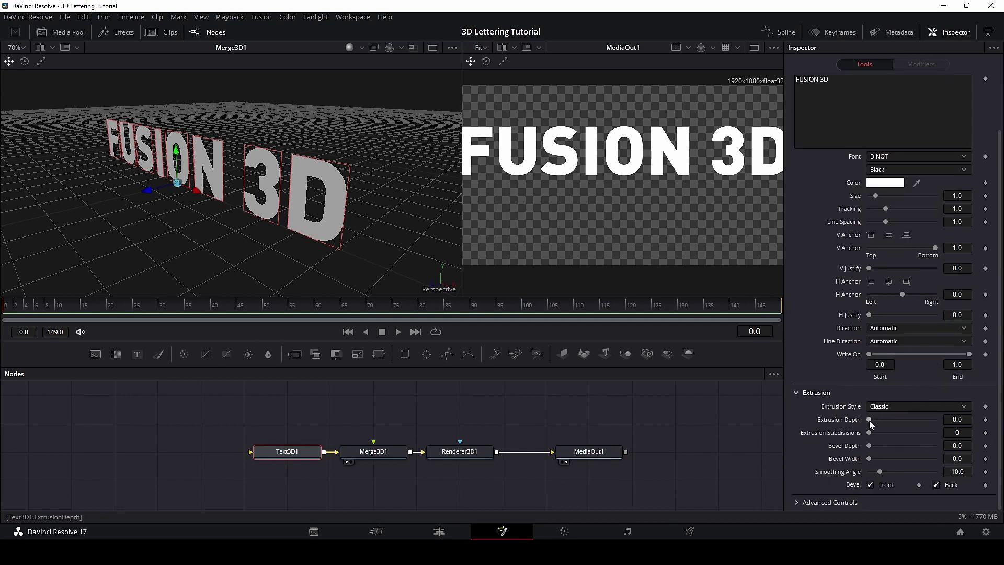
{"action": "left_click_drag", "start_coordinate": [870, 420], "coordinate": [880, 422]}
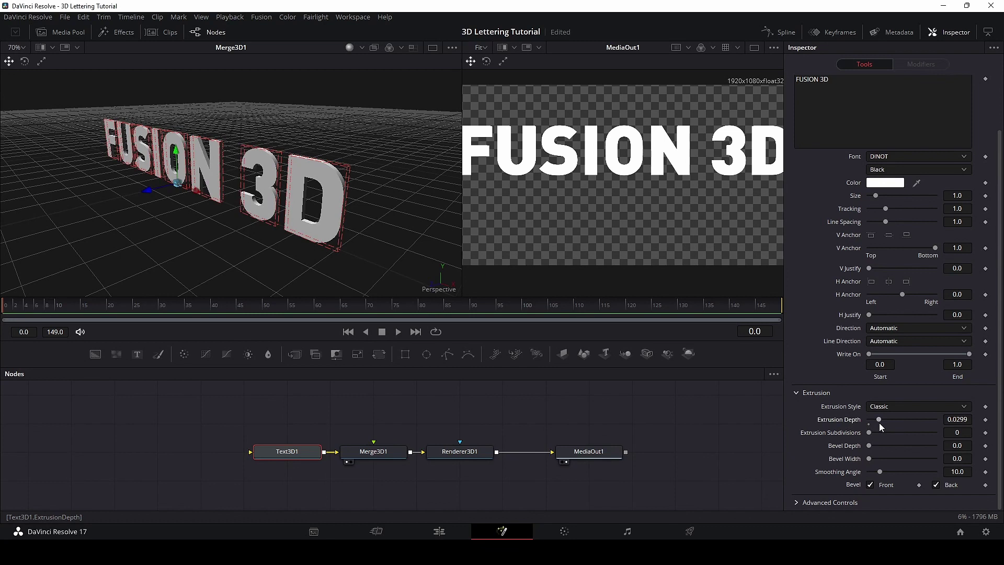
Set the text's extrusion subdivisions to 10 and both bevel depth and bevel width to 0.003, checking the bevel up close.
{"action": "left_click_drag", "start_coordinate": [870, 433], "coordinate": [936, 433]}
{"action": "type", "text": "0.003"}
{"action": "key", "text": "Tab"}
{"action": "type", "text": "0.003"}
{"action": "key", "text": "Tab"}
{"action": "scroll", "coordinate": [306, 159], "scroll_direction": "up", "scroll_amount": 3}
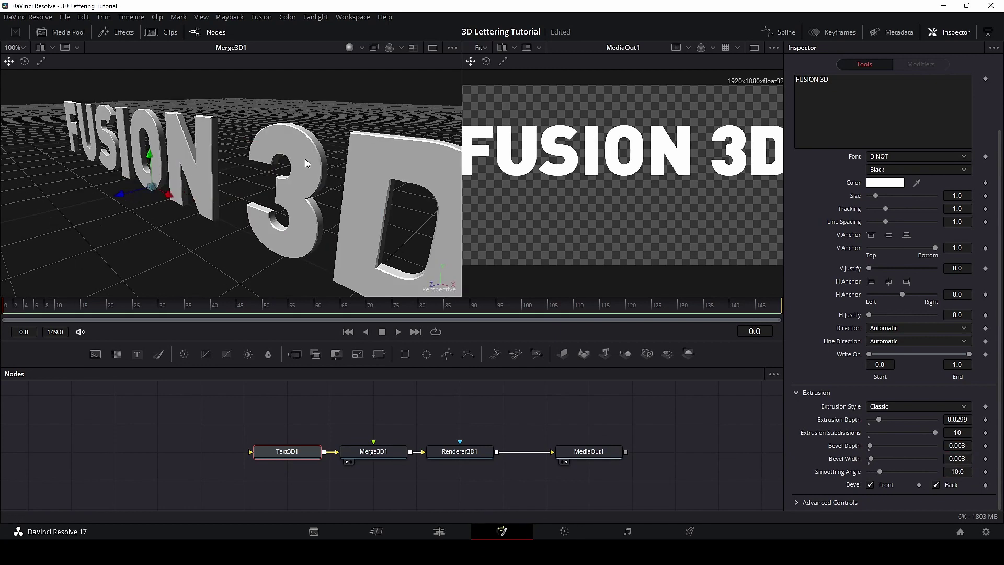
{"action": "scroll", "coordinate": [381, 166], "scroll_direction": "down", "scroll_amount": 3}
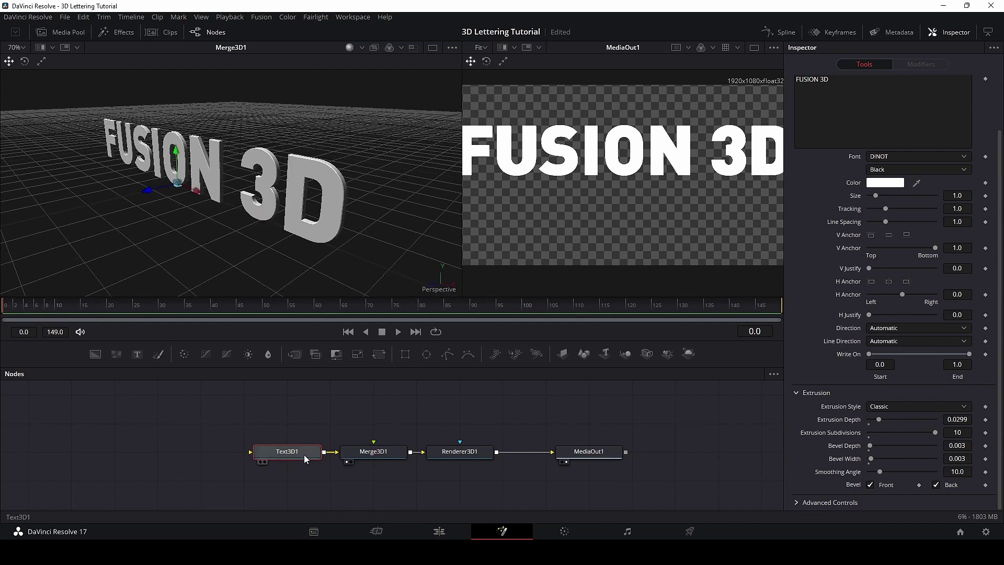
Rename the Text3D1 node as TextGLASS.
{"action": "key", "text": "F2"}
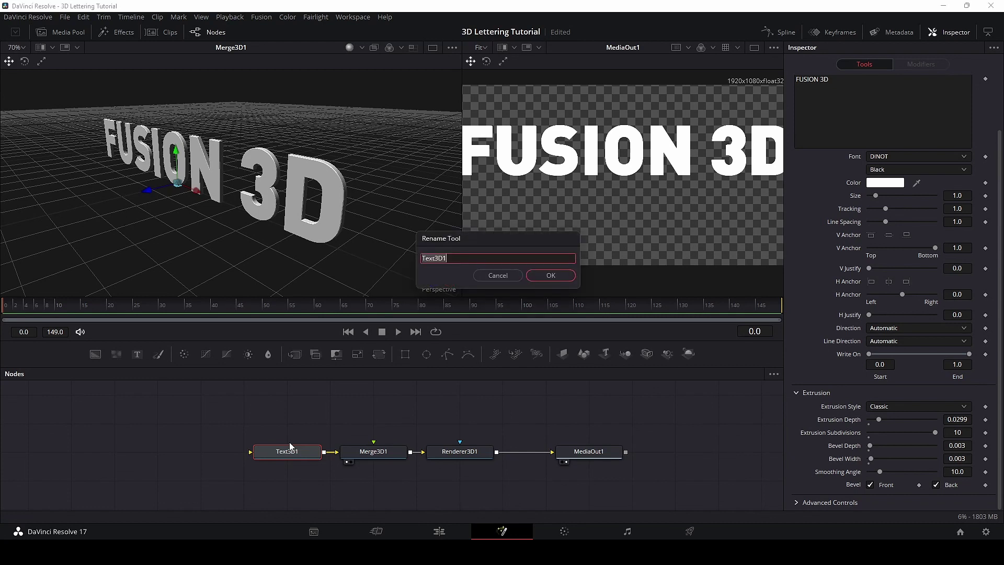
{"action": "key", "text": "End"}
{"action": "key", "text": "BackSpace"}
{"action": "key", "text": "BackSpace"}
{"action": "key", "text": "BackSpace"}
{"action": "type", "text": "GLASS"}
{"action": "key", "text": "Return"}
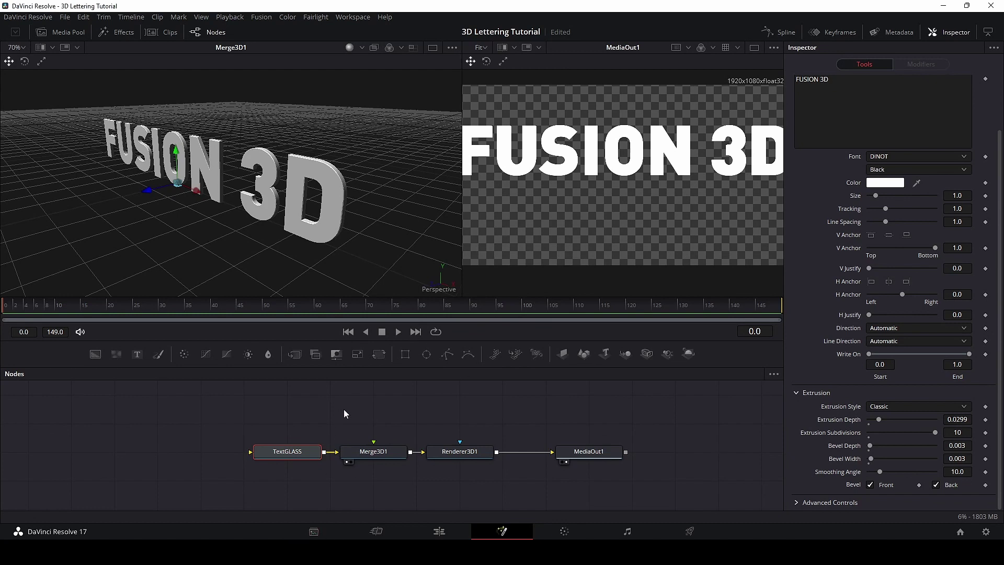
Duplicate the TextGLASS node and connect the copy to Merge3D1.
{"action": "left_click", "coordinate": [351, 422]}
{"action": "left_click", "coordinate": [287, 453]}
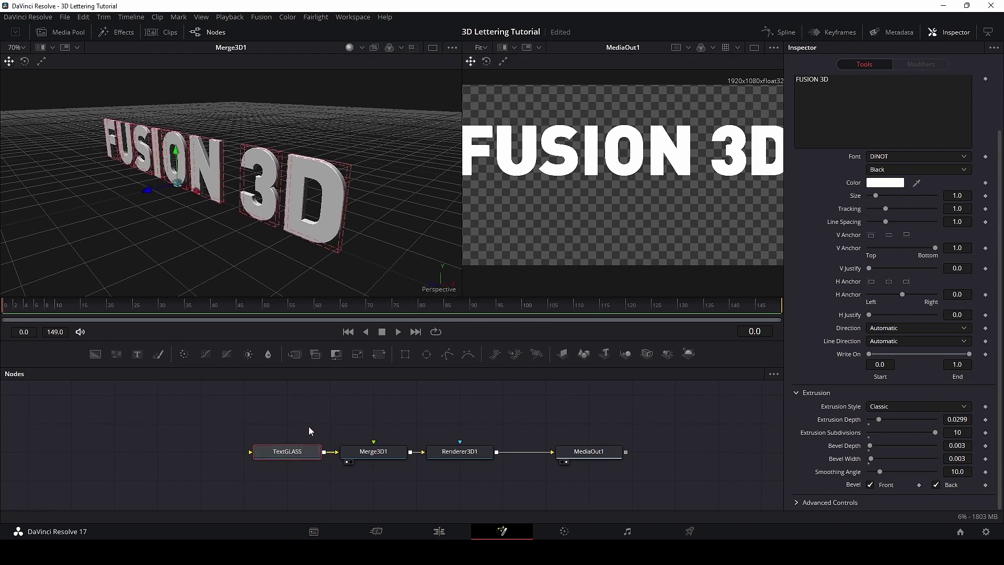
{"action": "key", "text": "ctrl+c"}
{"action": "key", "text": "ctrl+v"}
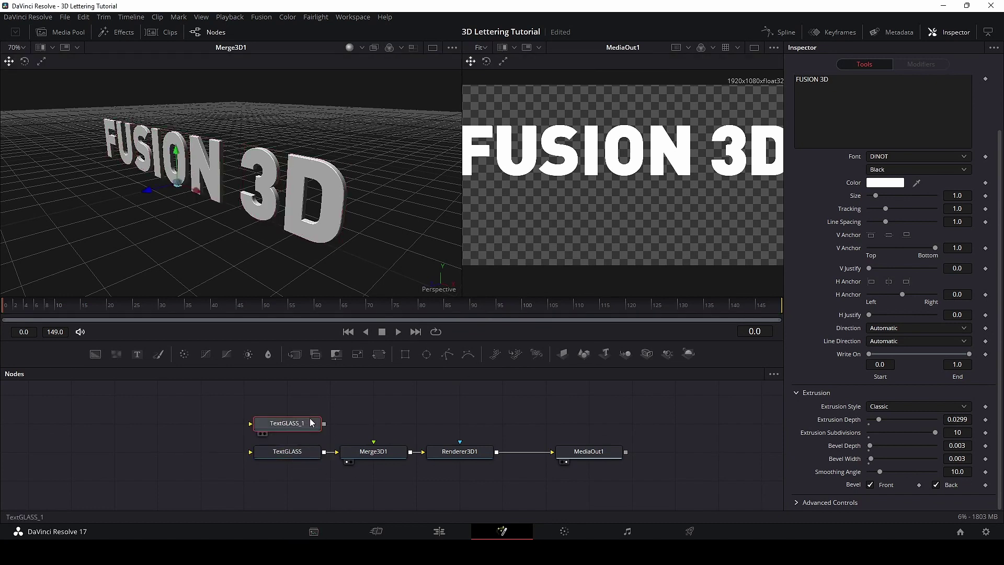
{"action": "left_click_drag", "start_coordinate": [324, 425], "coordinate": [370, 451]}
Move the duplicated text back along the Z axis and set its extrusion depth to about 0.134.
{"action": "left_click_drag", "start_coordinate": [148, 190], "coordinate": [162, 189]}
{"action": "left_click_drag", "start_coordinate": [340, 192], "coordinate": [306, 233]}
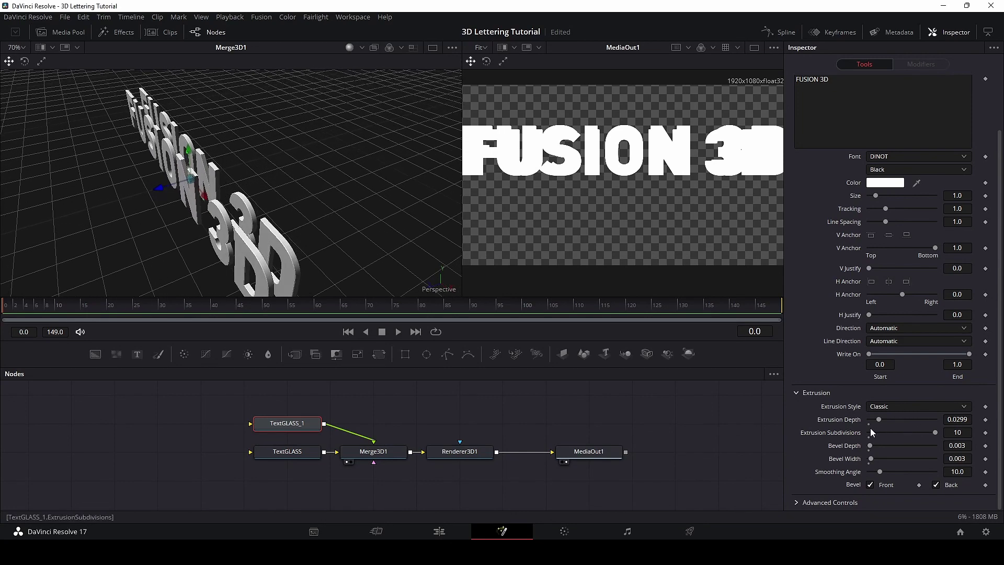
{"action": "left_click_drag", "start_coordinate": [880, 420], "coordinate": [914, 420]}
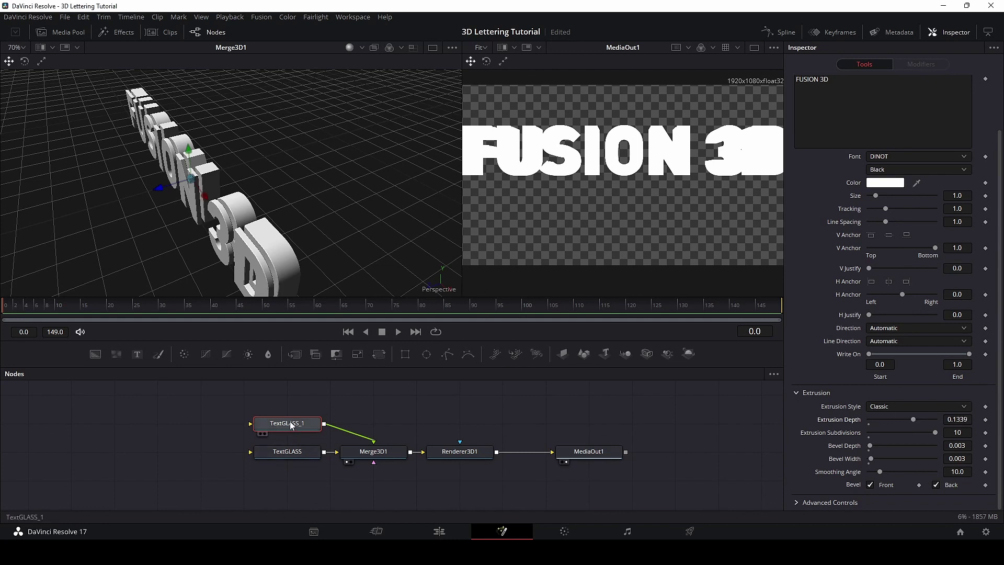
Rename the duplicated text node as TextMIDLE.
{"action": "key", "text": "F2"}
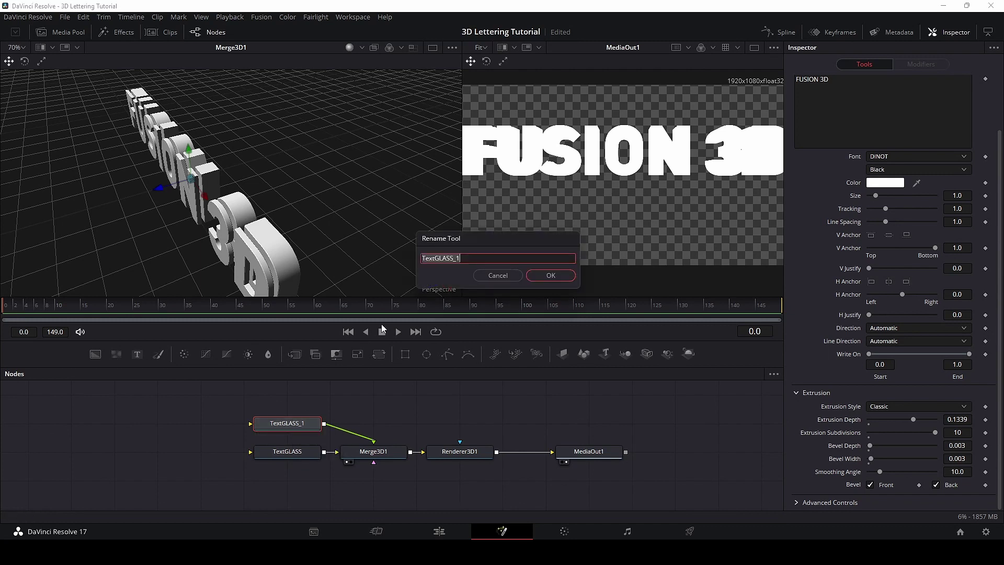
{"action": "key", "text": "End"}
{"action": "key", "text": "BackSpace"}
{"action": "key", "text": "BackSpace"}
{"action": "key", "text": "BackSpace"}
{"action": "key", "text": "BackSpace"}
{"action": "key", "text": "BackSpace"}
{"action": "key", "text": "BackSpace"}
{"action": "key", "text": "BackSpace"}
{"action": "type", "text": "MIDLE"}
{"action": "left_click", "coordinate": [549, 275]}
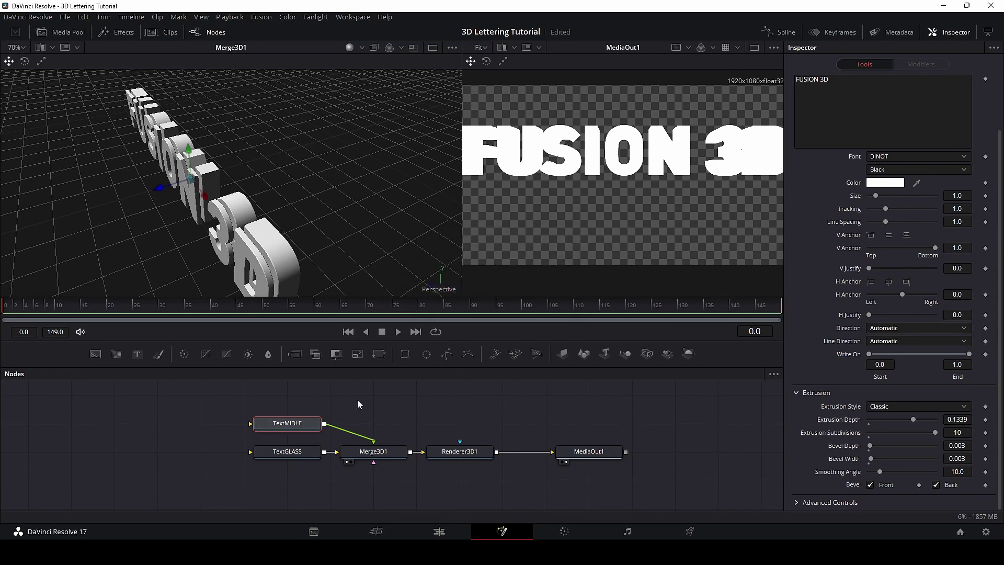
Paste a copy of the TextMIDLE node, stack the three text nodes in a column, and connect the copy to Merge3D1.
{"action": "key", "text": "ctrl+v"}
{"action": "left_click_drag", "start_coordinate": [377, 404], "coordinate": [292, 492]}
{"action": "left_click_drag", "start_coordinate": [341, 421], "coordinate": [279, 387]}
{"action": "scroll", "coordinate": [306, 507], "scroll_direction": "down", "scroll_amount": 2}
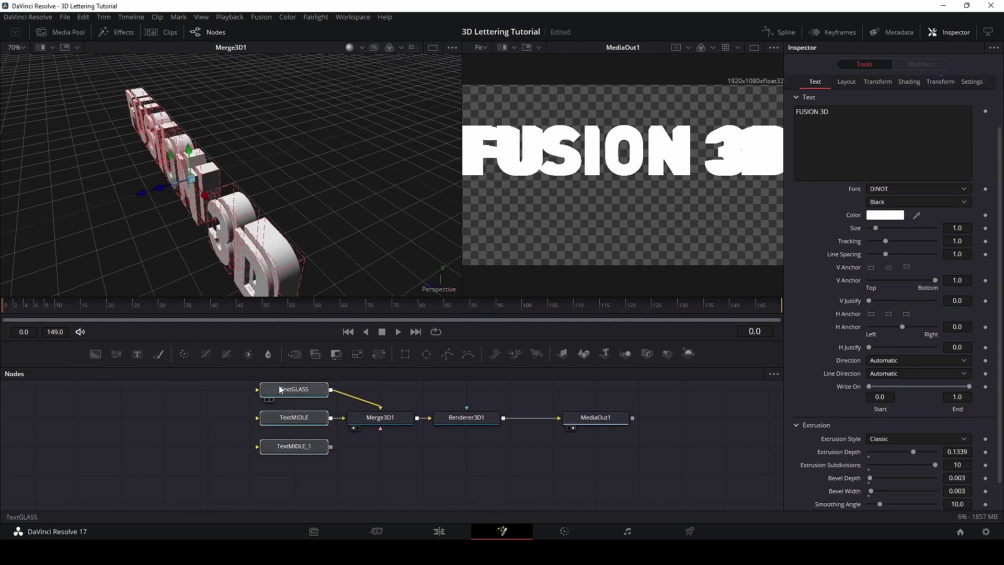
{"action": "mouse_move", "coordinate": [362, 456]}
{"action": "left_mouse_down"}
{"action": "mouse_move", "coordinate": [348, 469]}
{"action": "mouse_move", "coordinate": [340, 445]}
{"action": "mouse_move", "coordinate": [361, 426]}
{"action": "mouse_move", "coordinate": [364, 438]}
{"action": "left_mouse_up"}
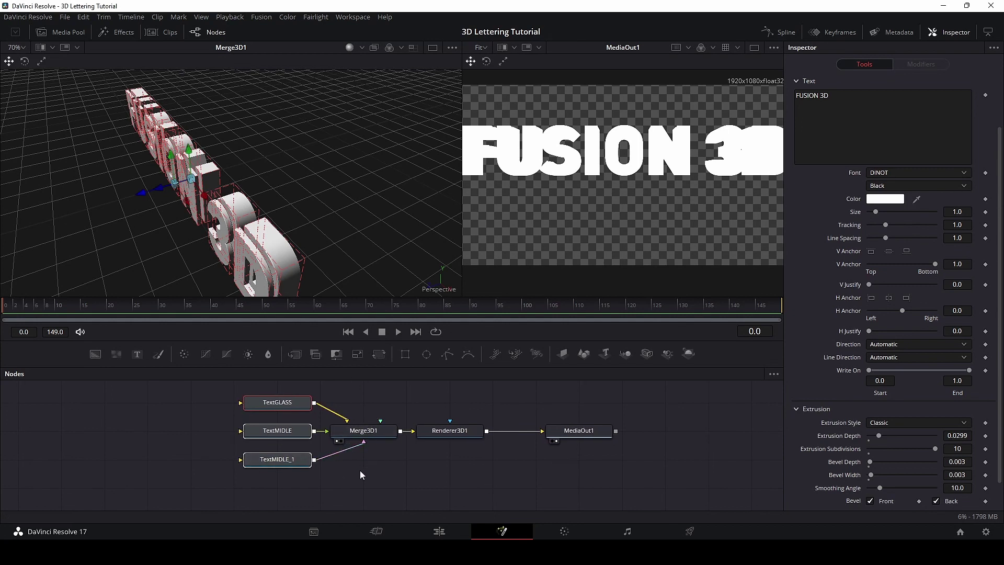
Move the third text back along the Z axis behind the other two and rename its node as TextSTROKE.
{"action": "left_click", "coordinate": [256, 459]}
{"action": "left_click_drag", "start_coordinate": [153, 186], "coordinate": [193, 180]}
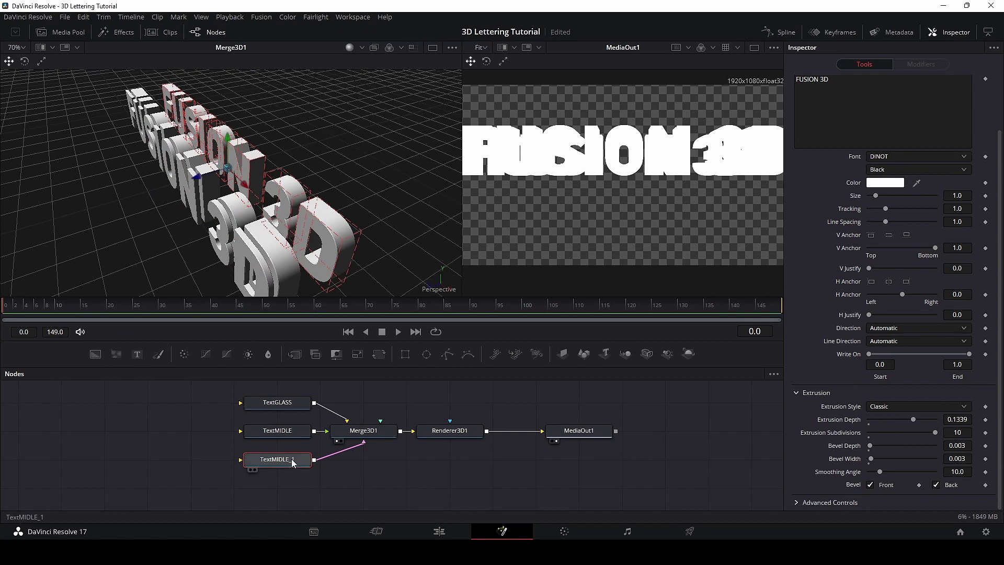
{"action": "key", "text": "F2"}
{"action": "key", "text": "End"}
{"action": "key", "text": "BackSpace"}
{"action": "key", "text": "BackSpace"}
{"action": "key", "text": "BackSpace"}
{"action": "key", "text": "BackSpace"}
{"action": "key", "text": "BackSpace"}
{"action": "key", "text": "BackSpace"}
{"action": "key", "text": "BackSpace"}
{"action": "type", "text": "STROKE"}
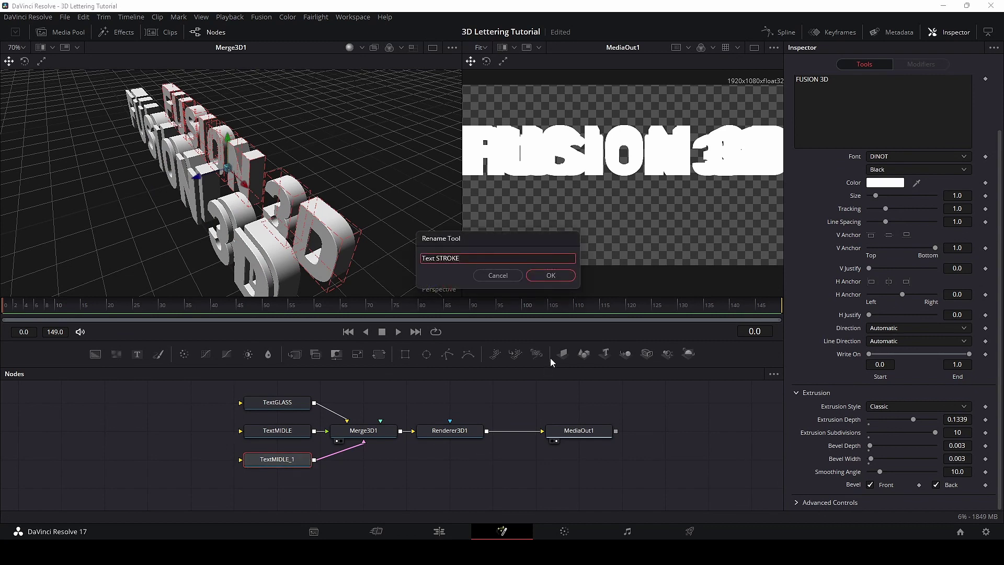
{"action": "left_click", "coordinate": [561, 274]}
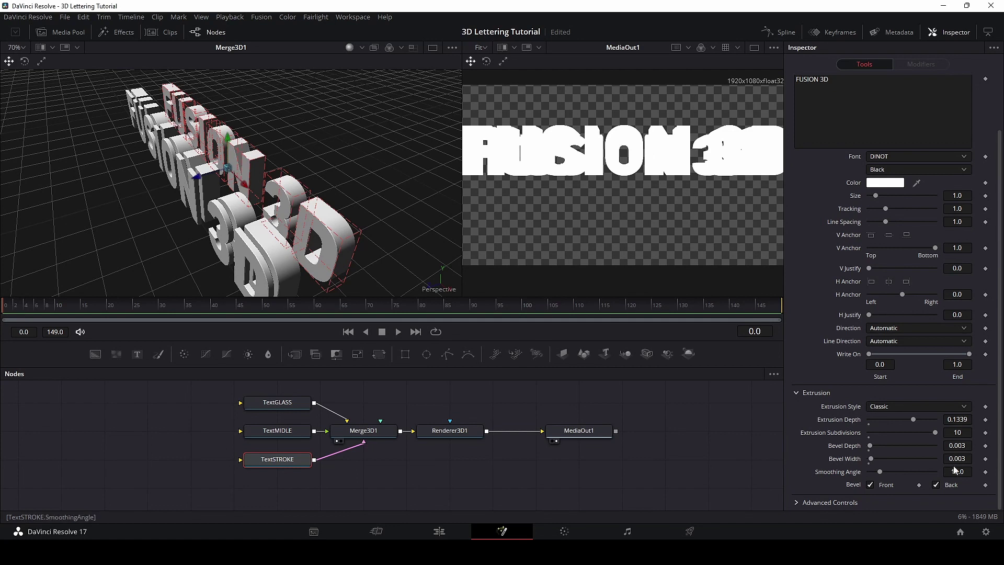
Set TextSTROKE's bevel depth to 0.0001, bevel width to about 0.019 and extrusion depth to 0.2.
{"action": "double_click", "coordinate": [959, 445]}
{"action": "type", "text": "0.0001"}
{"action": "left_click_drag", "start_coordinate": [872, 459], "coordinate": [883, 465]}
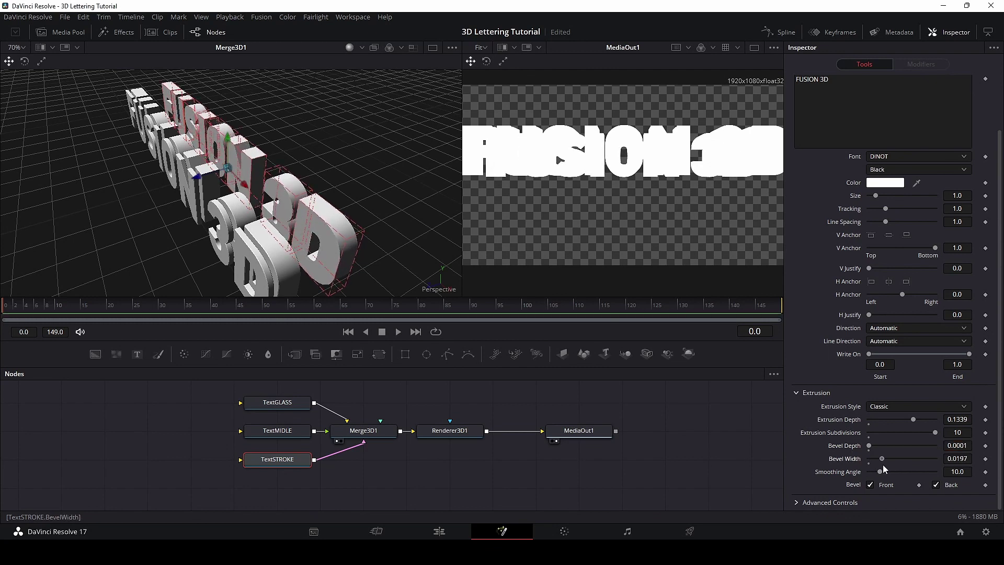
{"action": "left_click_drag", "start_coordinate": [914, 421], "coordinate": [937, 433]}
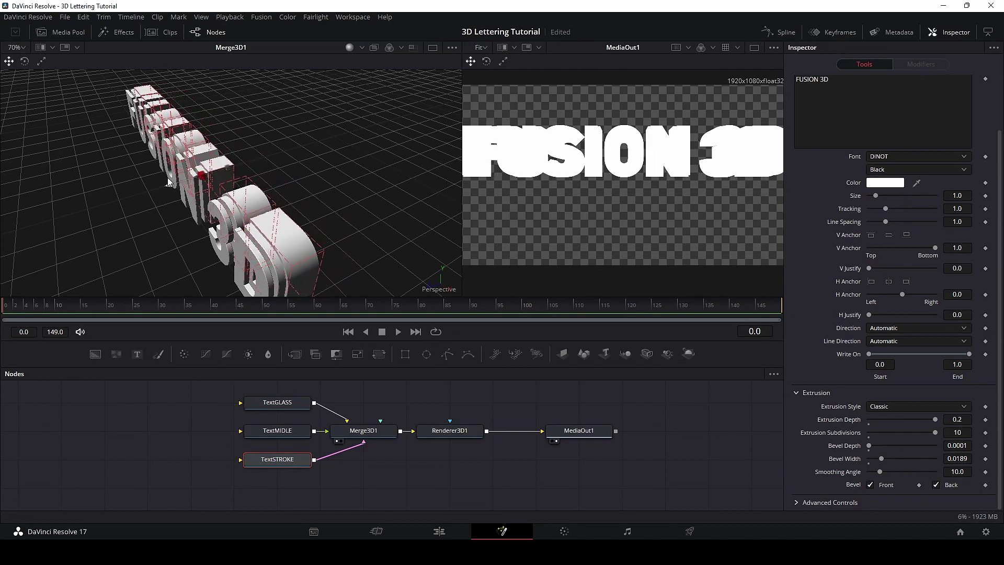
Move the stroke text forward along Z against the middle text, and space the text and merge nodes away from Renderer3D1.
{"action": "left_click_drag", "start_coordinate": [169, 182], "coordinate": [102, 199]}
{"action": "left_click_drag", "start_coordinate": [389, 461], "coordinate": [380, 473]}
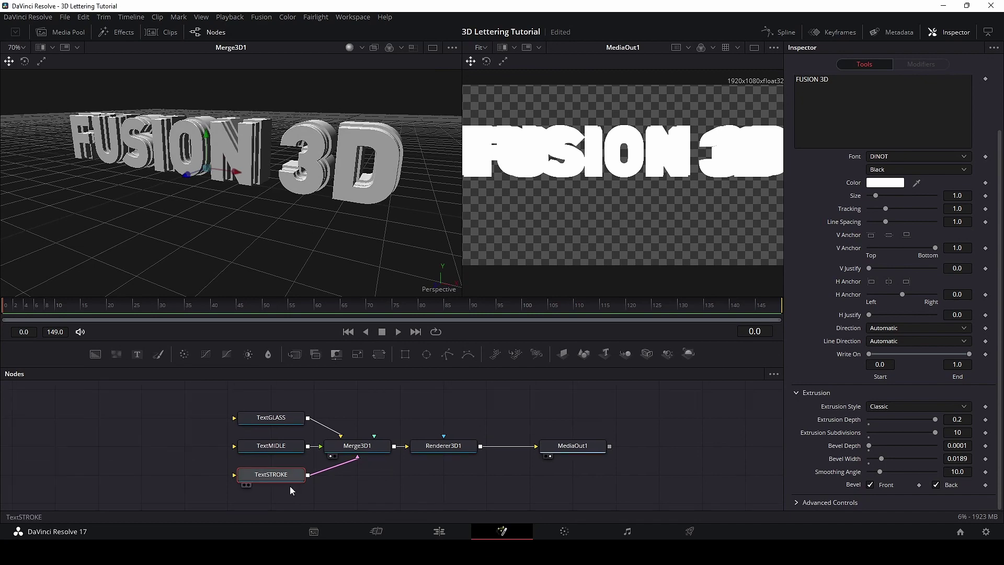
{"action": "left_click_drag", "start_coordinate": [390, 204], "coordinate": [315, 234]}
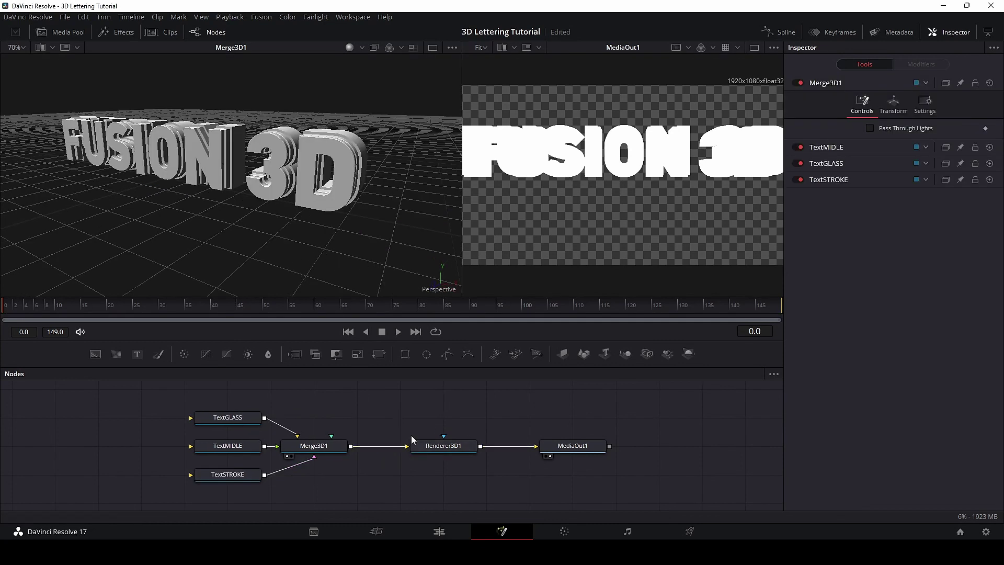
Move Renderer3D1 and MediaOut1 away from Merge3D1 to open up space in the node graph.
{"action": "left_click_drag", "start_coordinate": [440, 421], "coordinate": [555, 473]}
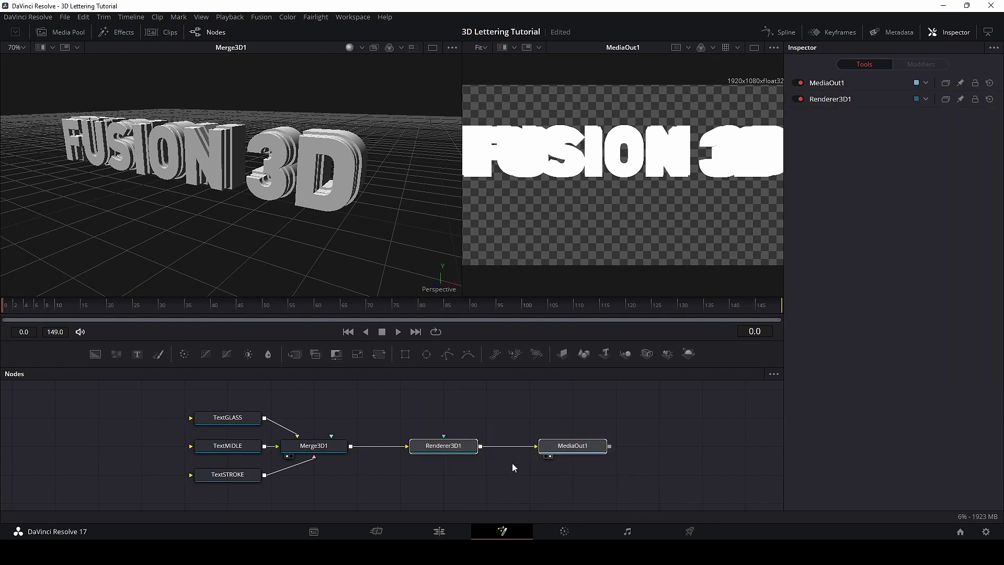
{"action": "left_click_drag", "start_coordinate": [450, 447], "coordinate": [580, 451]}
{"action": "left_click", "coordinate": [575, 451]}
{"action": "left_click_drag", "start_coordinate": [393, 399], "coordinate": [296, 417]}
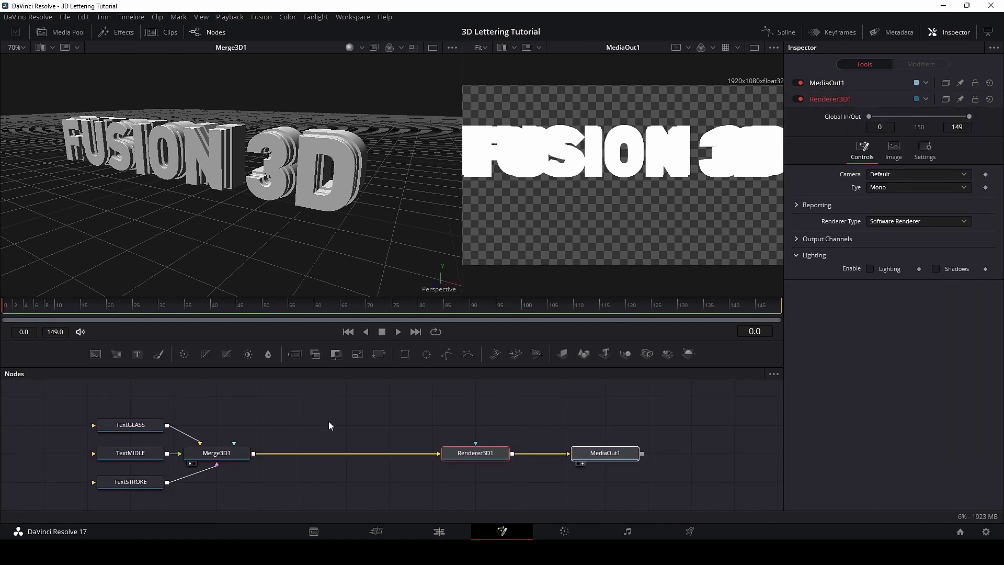
Set Renderer3D1's renderer type to OpenGL Renderer and enable both Lighting and Shadows.
{"action": "left_click", "coordinate": [491, 450]}
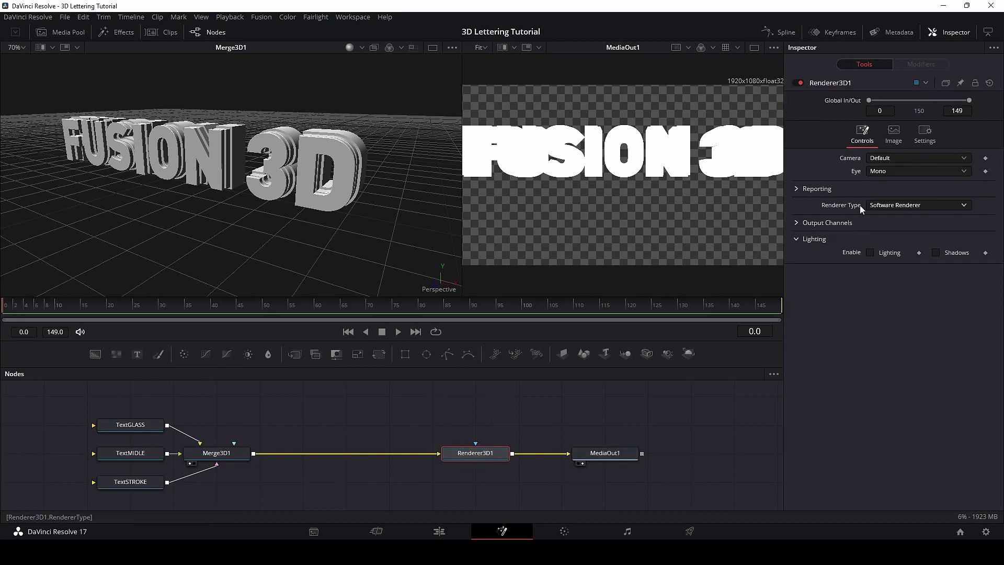
{"action": "left_click", "coordinate": [913, 205]}
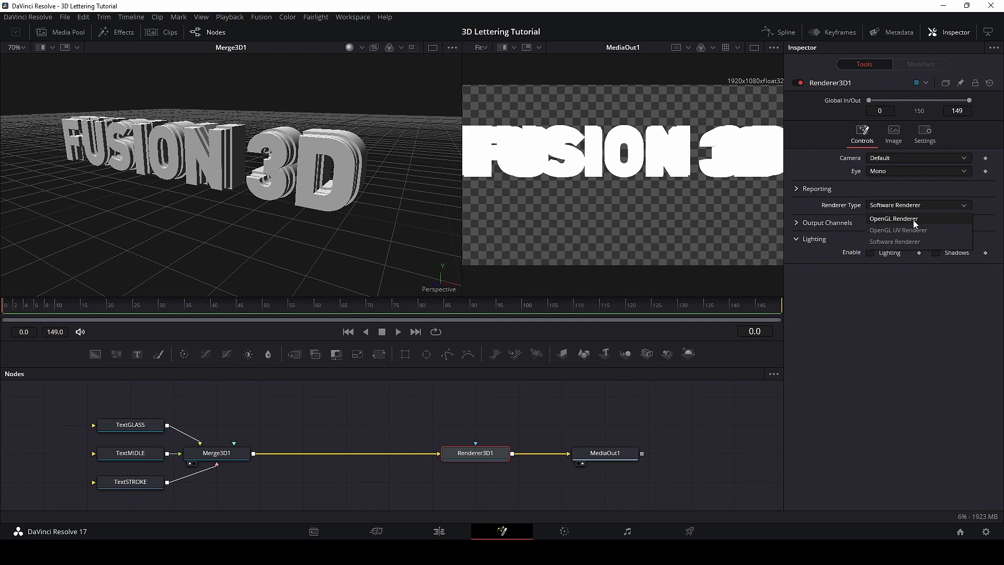
{"action": "left_click", "coordinate": [913, 222]}
{"action": "left_click", "coordinate": [870, 285]}
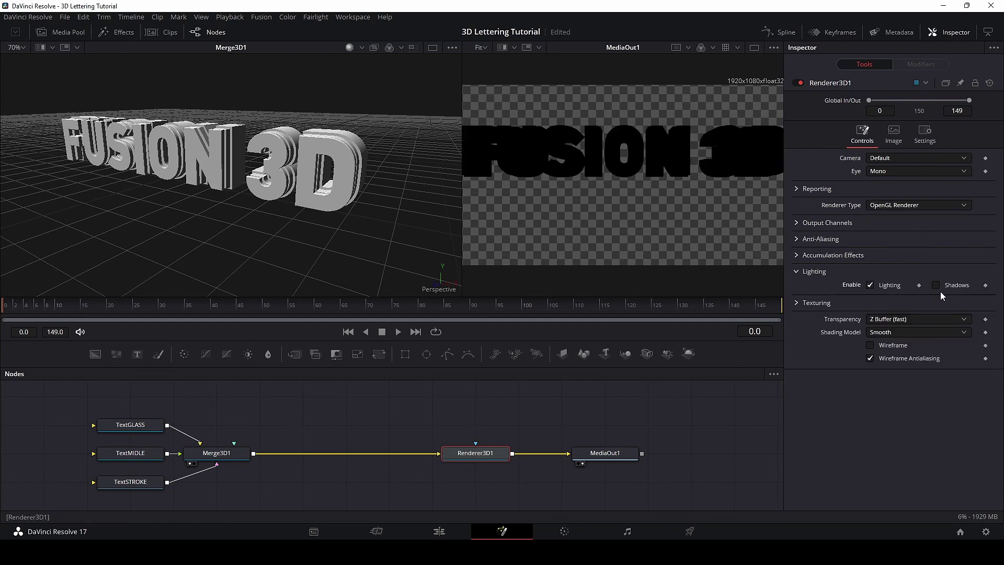
{"action": "left_click", "coordinate": [936, 285]}
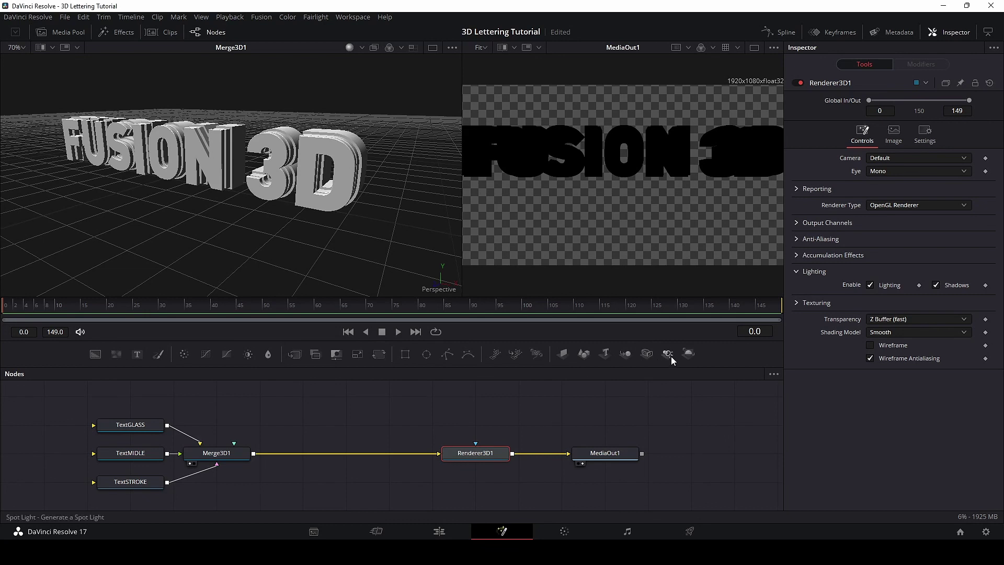
Add a spot light and connect it to a new Merge3D node inserted between Merge3D1 and Renderer3D1.
{"action": "left_click_drag", "start_coordinate": [668, 354], "coordinate": [337, 411]}
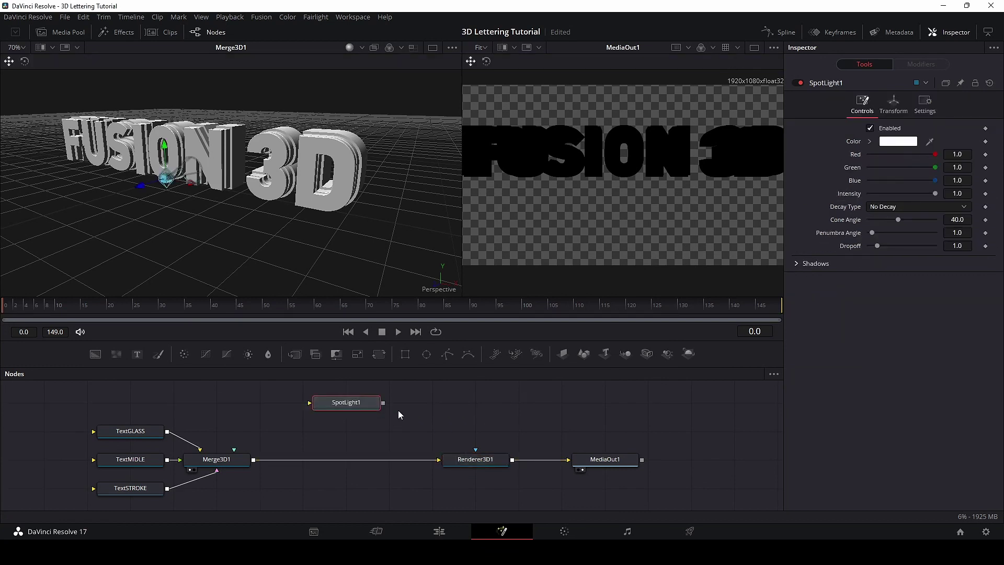
{"action": "left_click_drag", "start_coordinate": [624, 360], "coordinate": [334, 459]}
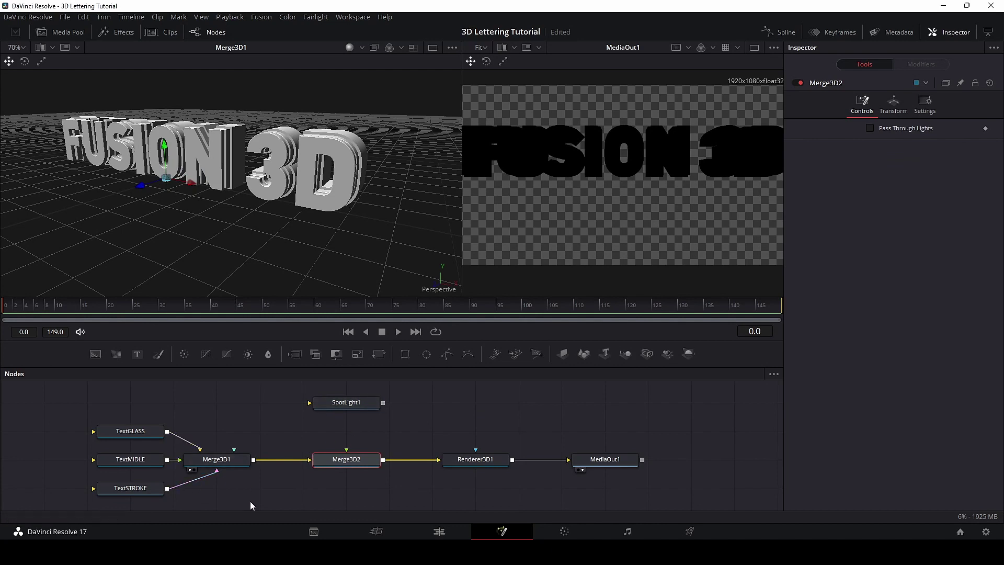
{"action": "left_click_drag", "start_coordinate": [320, 502], "coordinate": [129, 387]}
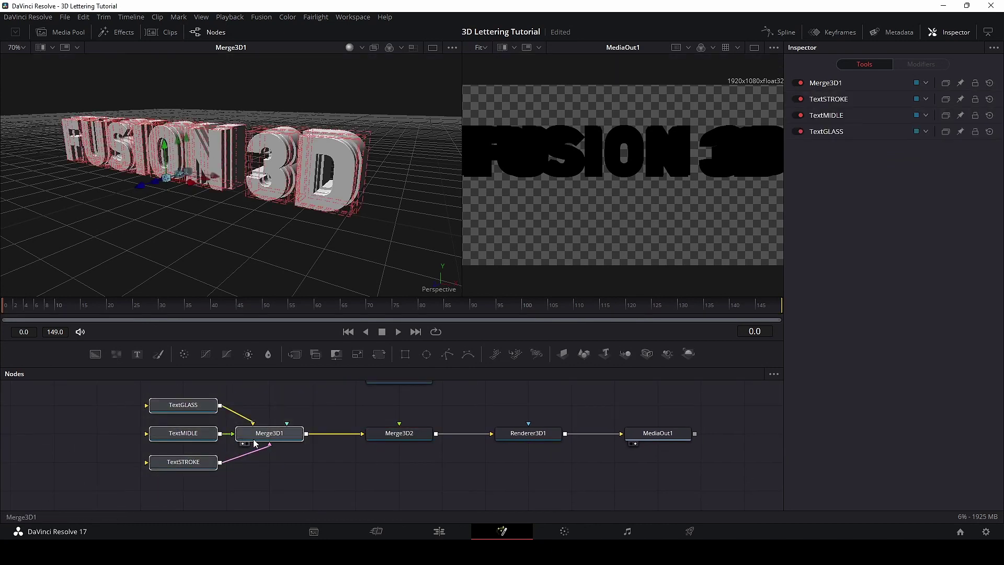
{"action": "left_click", "coordinate": [267, 439]}
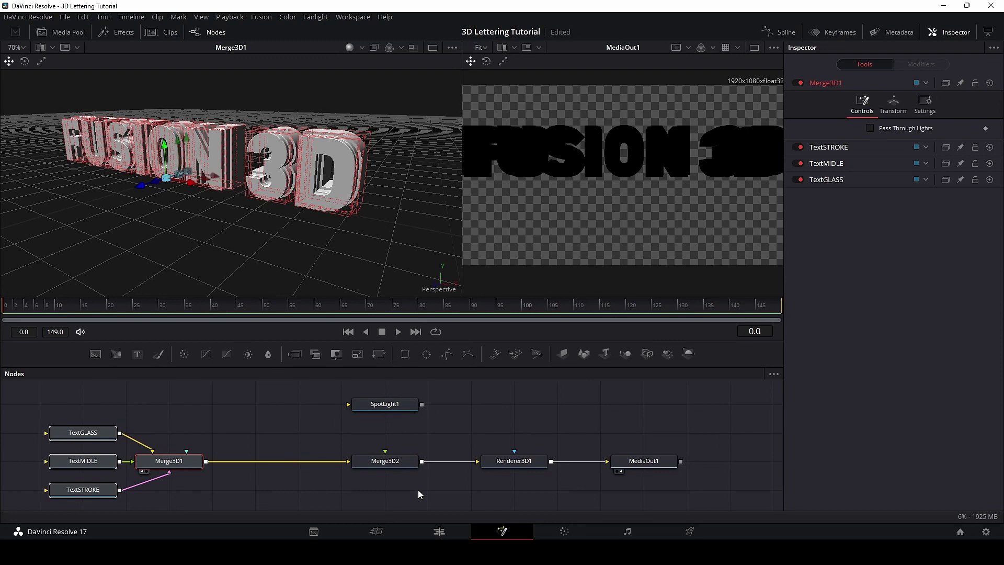
{"action": "scroll", "coordinate": [484, 412], "scroll_direction": "left", "scroll_amount": 1}
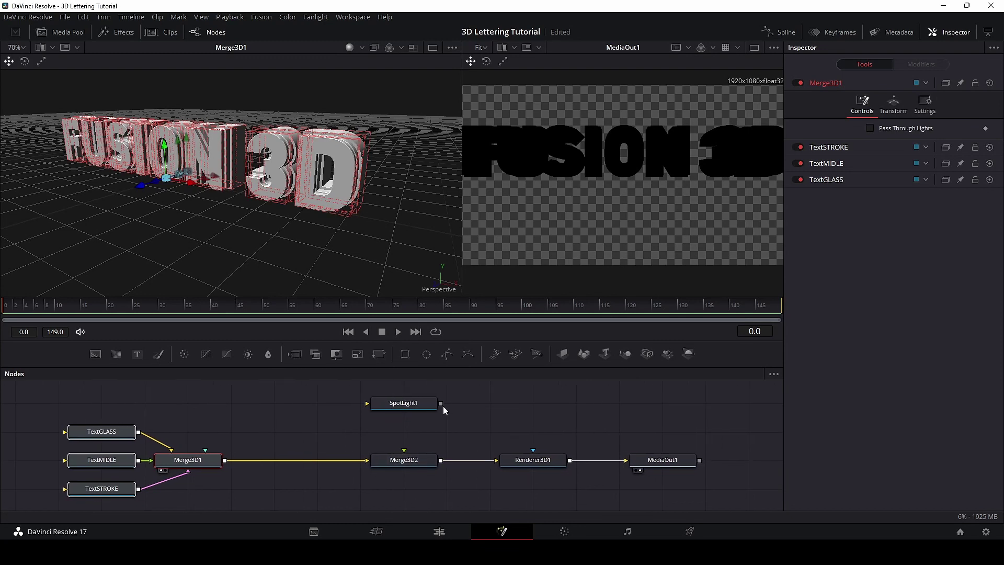
{"action": "left_click_drag", "start_coordinate": [440, 401], "coordinate": [414, 467]}
{"action": "left_click_drag", "start_coordinate": [441, 403], "coordinate": [411, 460]}
Pull SpotLight1 forward along the Z axis, far enough in front of the lettering for its cone to cover the words.
{"action": "left_click_drag", "start_coordinate": [143, 183], "coordinate": [39, 231]}
{"action": "scroll", "coordinate": [281, 205], "scroll_direction": "down", "scroll_amount": 2}
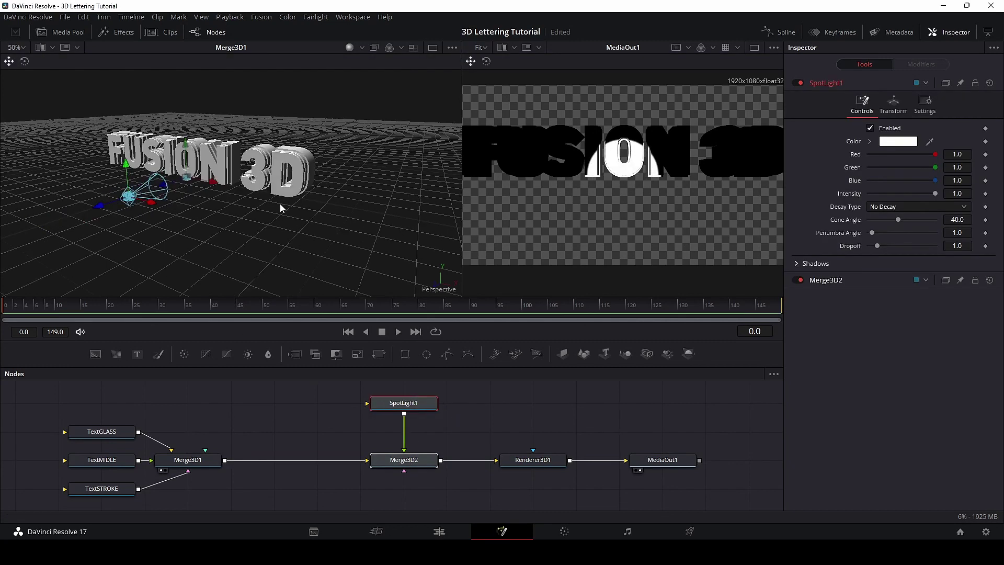
{"action": "left_click_drag", "start_coordinate": [100, 206], "coordinate": [22, 241]}
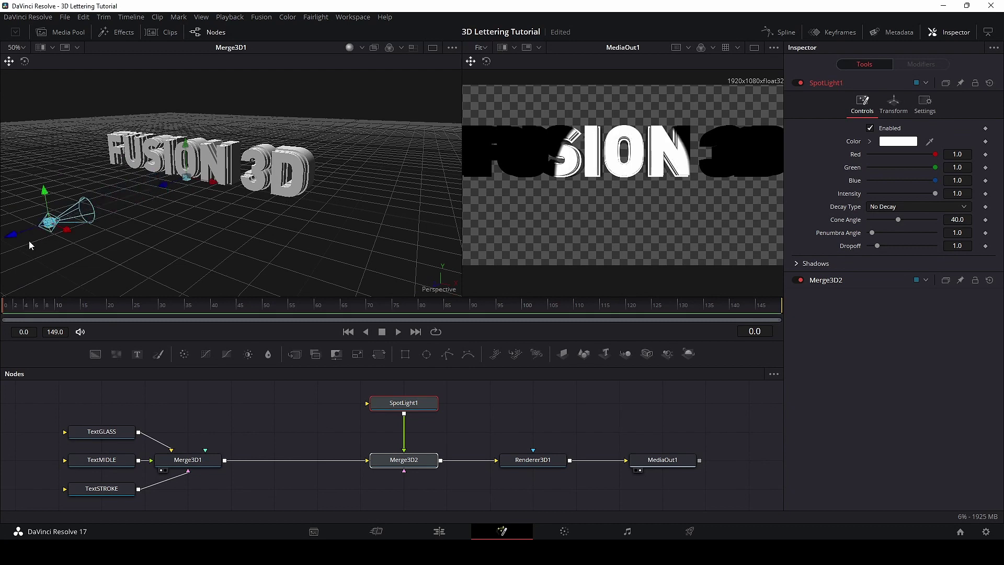
{"action": "scroll", "coordinate": [228, 211], "scroll_direction": "down", "scroll_amount": 2}
{"action": "left_click_drag", "start_coordinate": [163, 193], "coordinate": [36, 240]}
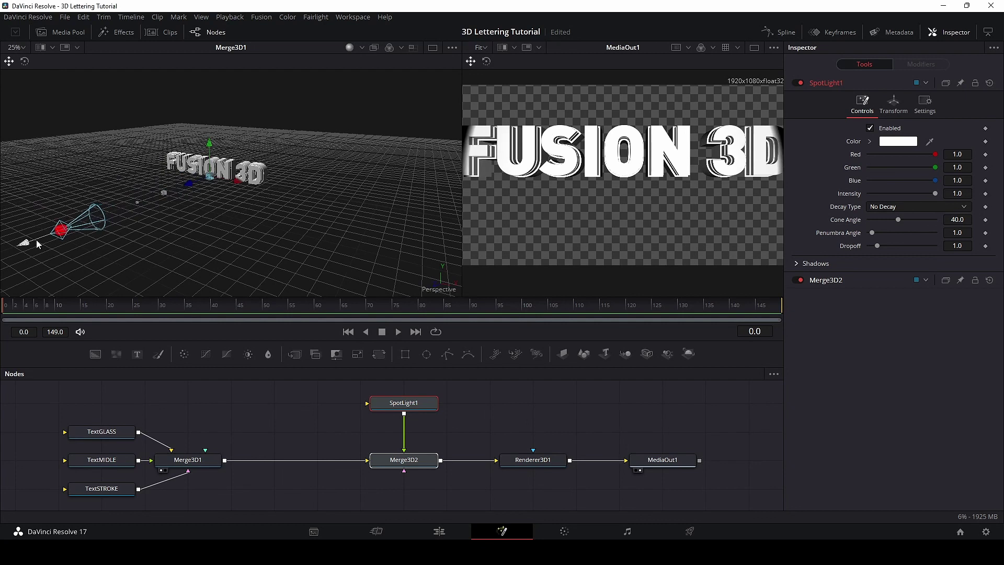
{"action": "scroll", "coordinate": [574, 195], "scroll_direction": "down", "scroll_amount": 1}
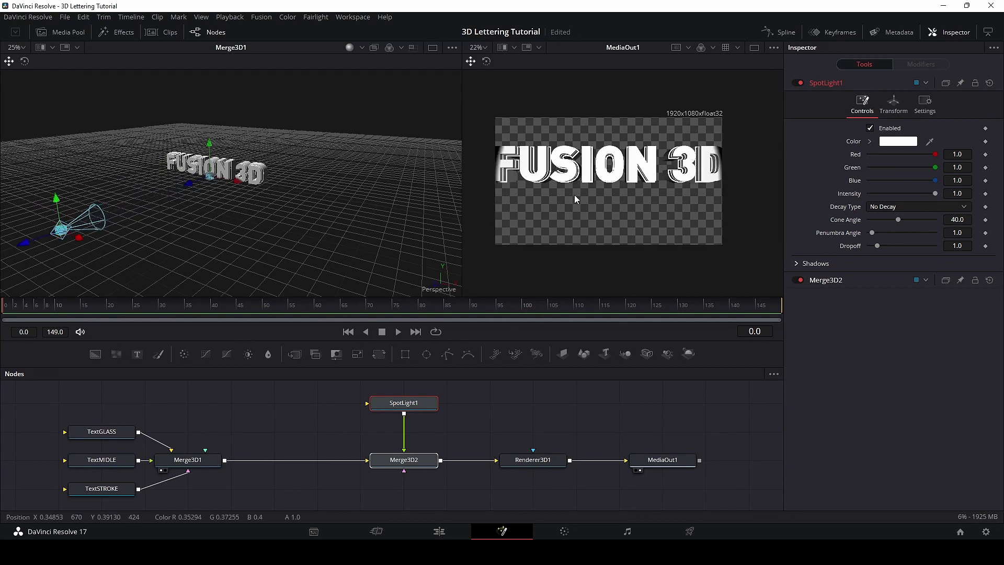
Raise SpotLight1 above the lettering and rotate it to aim down at the text.
{"action": "left_click_drag", "start_coordinate": [59, 204], "coordinate": [33, 79]}
{"action": "left_click", "coordinate": [25, 61]}
{"action": "left_click", "coordinate": [8, 62]}
{"action": "left_click_drag", "start_coordinate": [58, 133], "coordinate": [79, 61]}
Add a Camera3D node connected to Merge3D2 and move the camera back along Z to frame the whole lettering.
{"action": "left_click_drag", "start_coordinate": [648, 357], "coordinate": [399, 499]}
{"action": "left_click_drag", "start_coordinate": [416, 465], "coordinate": [414, 431]}
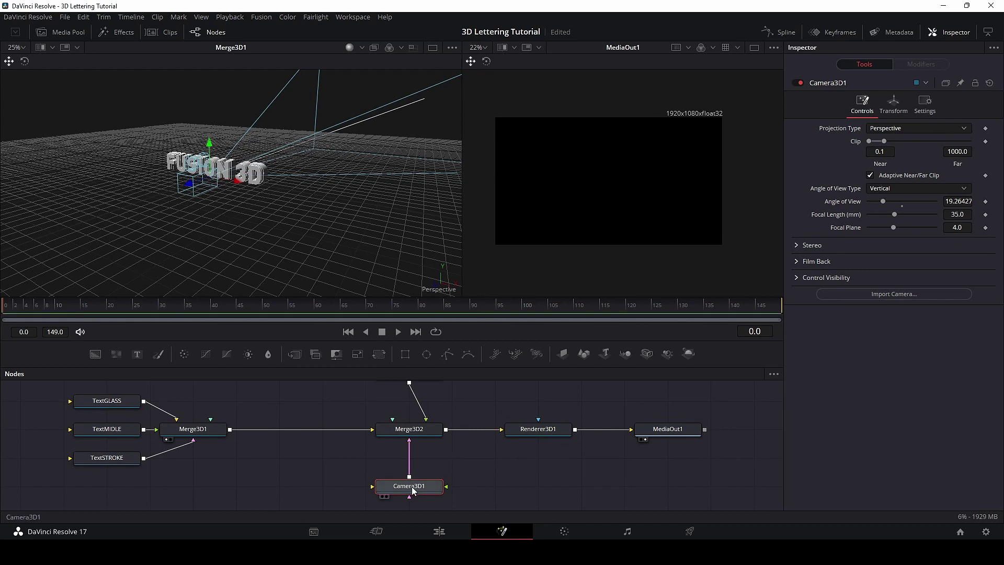
{"action": "left_click_drag", "start_coordinate": [192, 192], "coordinate": [57, 253]}
{"action": "scroll", "coordinate": [192, 229], "scroll_direction": "down", "scroll_amount": 2}
{"action": "left_click_drag", "start_coordinate": [171, 229], "coordinate": [396, 203]}
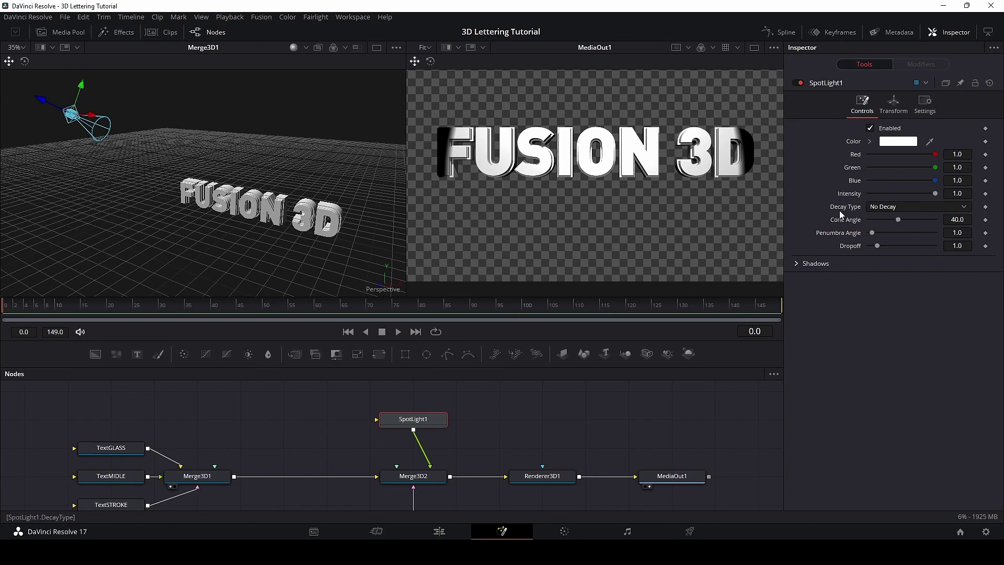
Set SpotLight1's decay type to Linear, penumbra angle to 7.09 and dropoff to 1.5, with the light slightly nearer the text.
{"action": "left_click", "coordinate": [883, 209]}
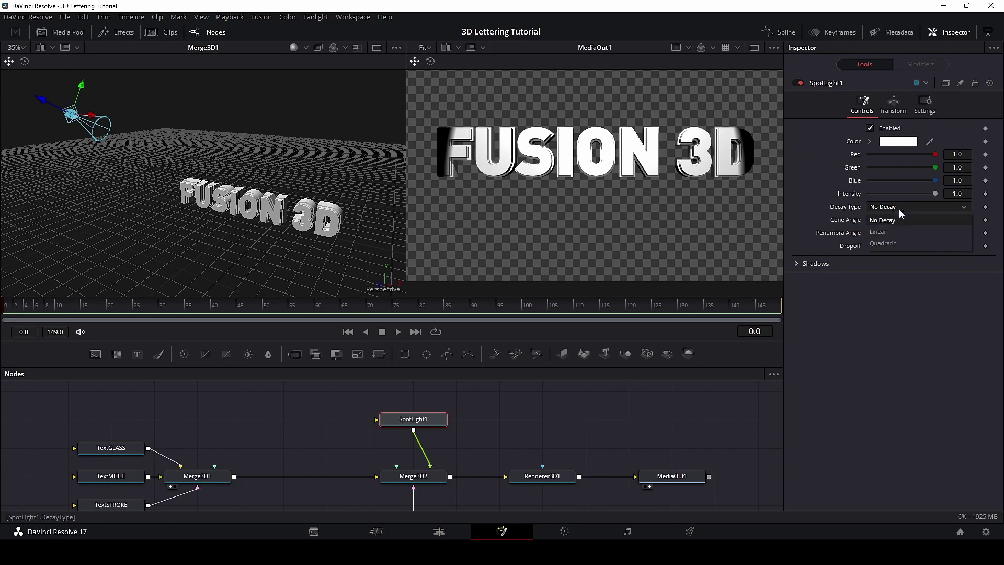
{"action": "left_click", "coordinate": [887, 234]}
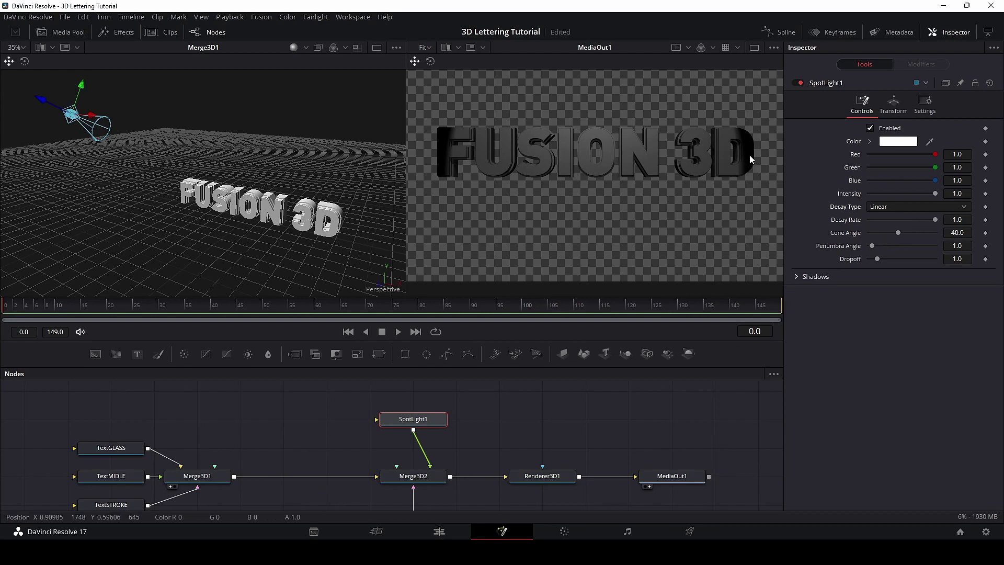
{"action": "mouse_move", "coordinate": [41, 101]}
{"action": "left_mouse_down"}
{"action": "mouse_move", "coordinate": [74, 124]}
{"action": "mouse_move", "coordinate": [57, 110]}
{"action": "left_mouse_up"}
{"action": "mouse_move", "coordinate": [880, 262]}
{"action": "left_mouse_down"}
{"action": "mouse_move", "coordinate": [892, 268]}
{"action": "mouse_move", "coordinate": [862, 259]}
{"action": "mouse_move", "coordinate": [899, 268]}
{"action": "mouse_move", "coordinate": [880, 249]}
{"action": "mouse_move", "coordinate": [901, 262]}
{"action": "mouse_move", "coordinate": [893, 258]}
{"action": "left_mouse_up"}
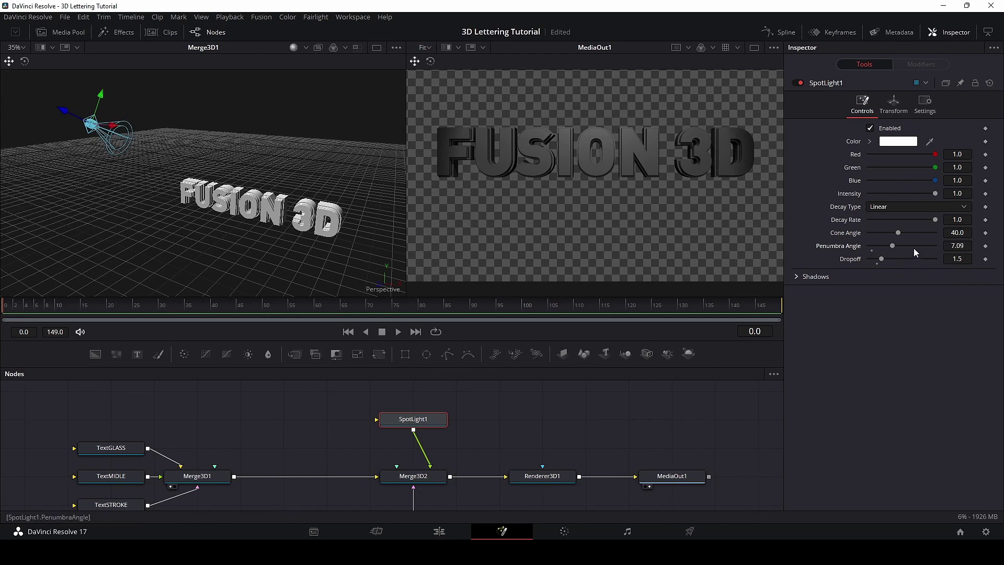
Set SpotLight1's penumbra angle to 11.81 and decay rate to 0.6854 while adjusting the light's distance from the lettering.
{"action": "left_click_drag", "start_coordinate": [62, 109], "coordinate": [104, 142]}
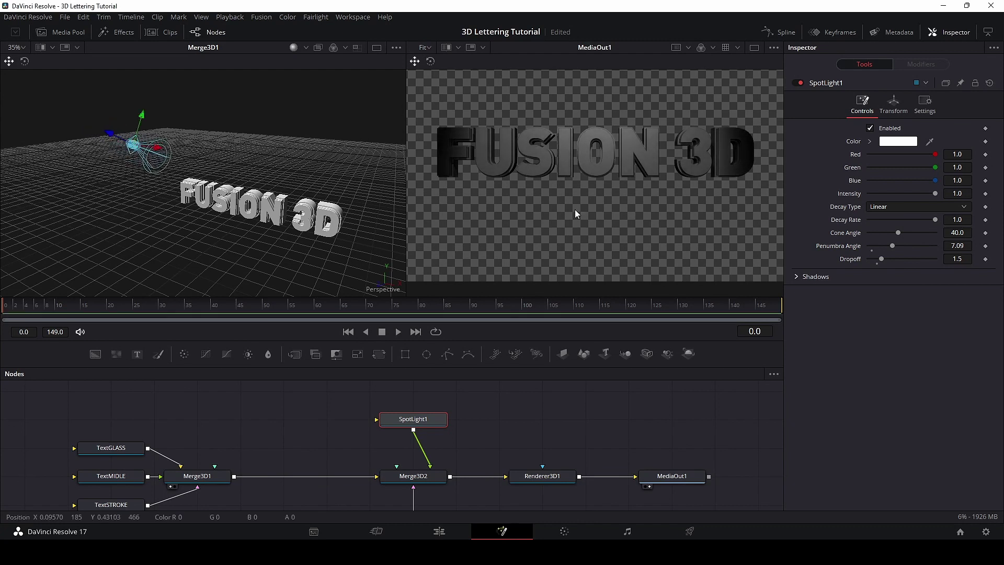
{"action": "left_click_drag", "start_coordinate": [893, 246], "coordinate": [910, 259]}
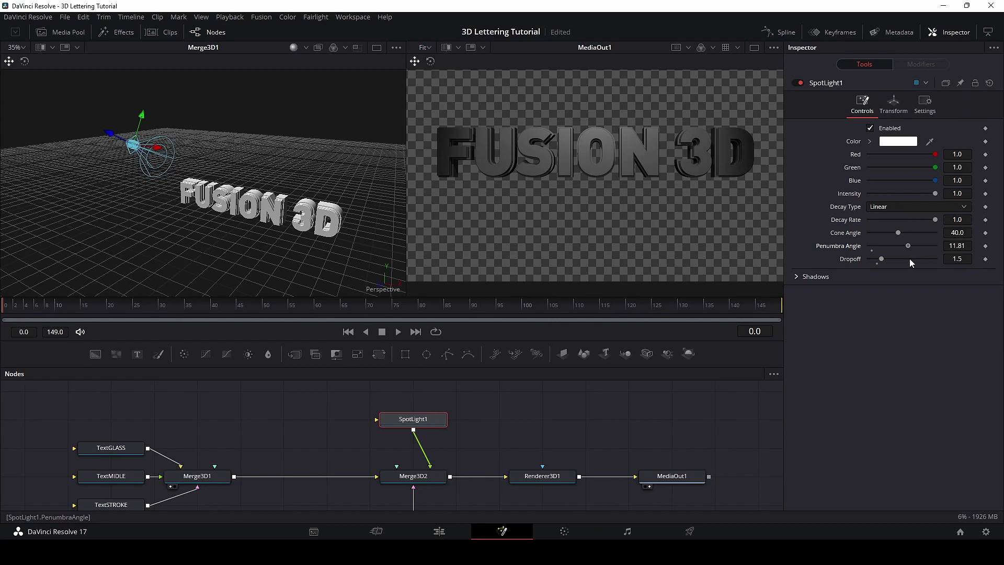
{"action": "left_click_drag", "start_coordinate": [935, 219], "coordinate": [913, 215]}
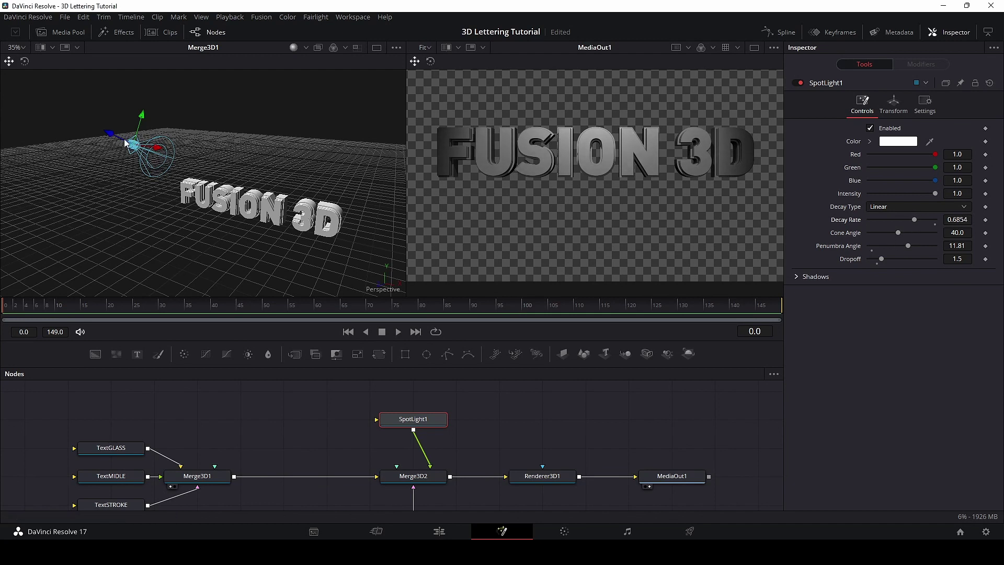
{"action": "left_click_drag", "start_coordinate": [93, 127], "coordinate": [75, 118]}
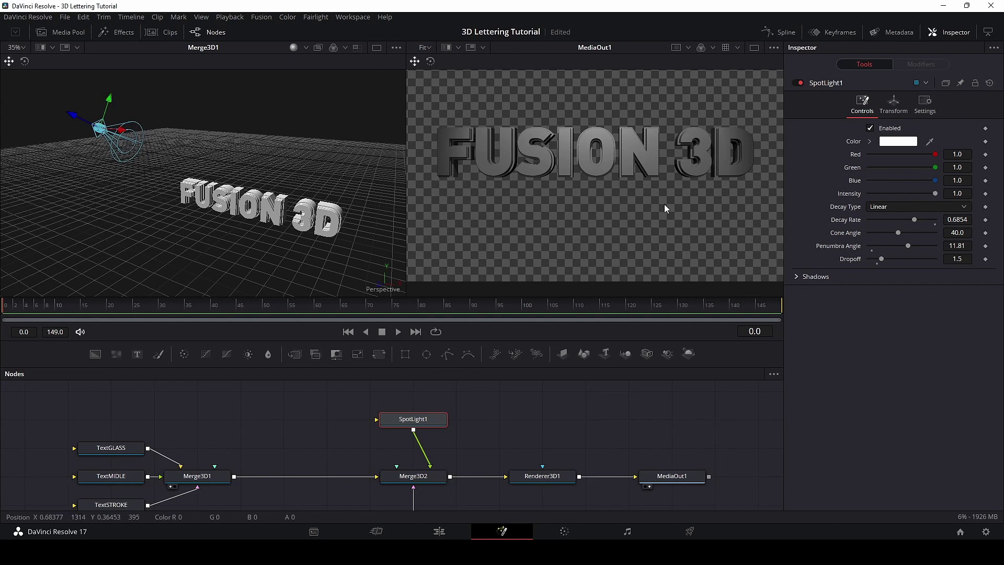
Examine the shadow edges on the rendered letters up close in an enlarged single MediaOut1 view.
{"action": "scroll", "coordinate": [665, 208], "scroll_direction": "up", "scroll_amount": 2}
{"action": "scroll", "coordinate": [661, 191], "scroll_direction": "up", "scroll_amount": 3}
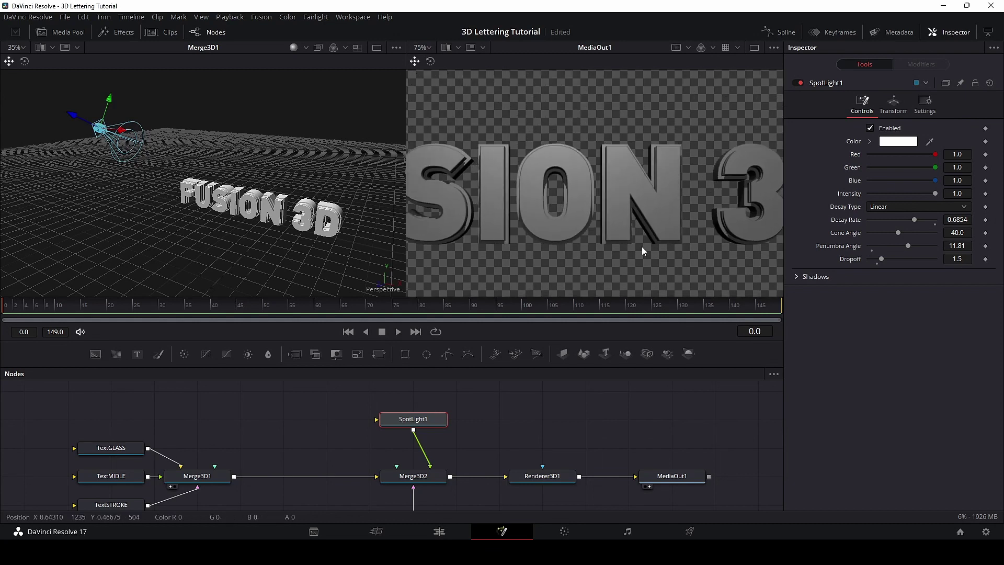
{"action": "scroll", "coordinate": [646, 250], "scroll_direction": "up", "scroll_amount": 3}
{"action": "scroll", "coordinate": [639, 243], "scroll_direction": "up", "scroll_amount": 1}
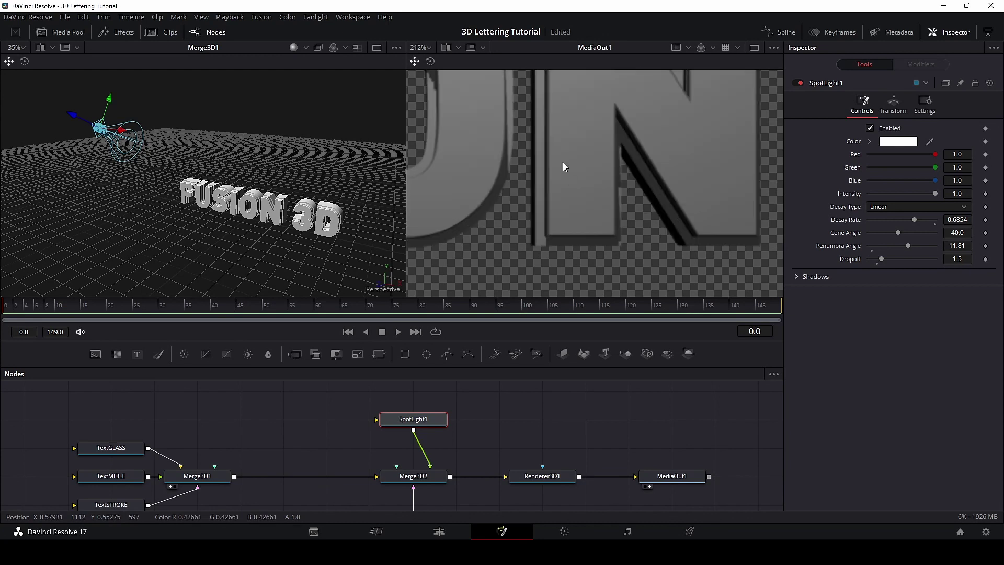
{"action": "scroll", "coordinate": [658, 243], "scroll_direction": "up", "scroll_amount": 1}
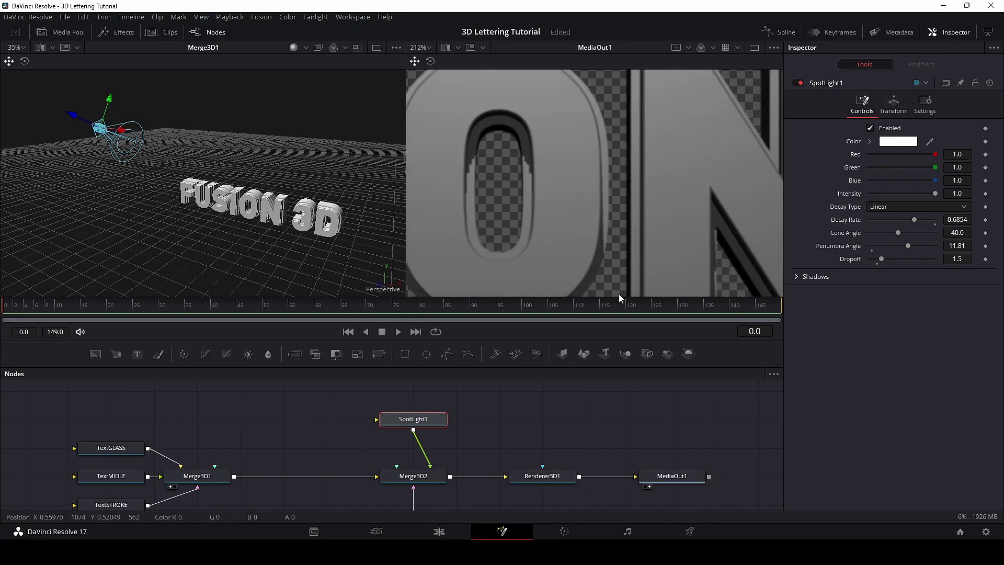
{"action": "left_click", "coordinate": [754, 48]}
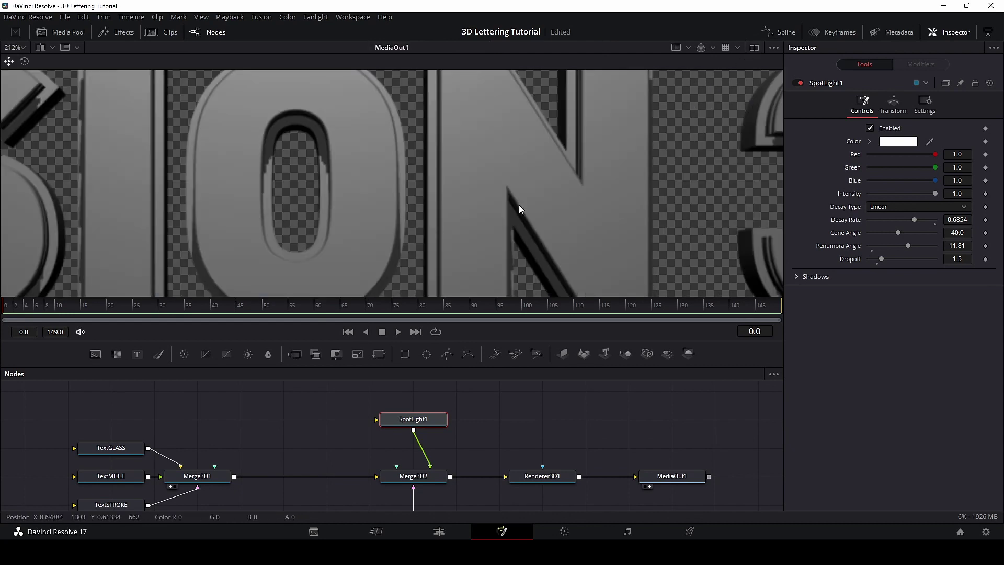
{"action": "left_click_drag", "start_coordinate": [369, 202], "coordinate": [528, 206]}
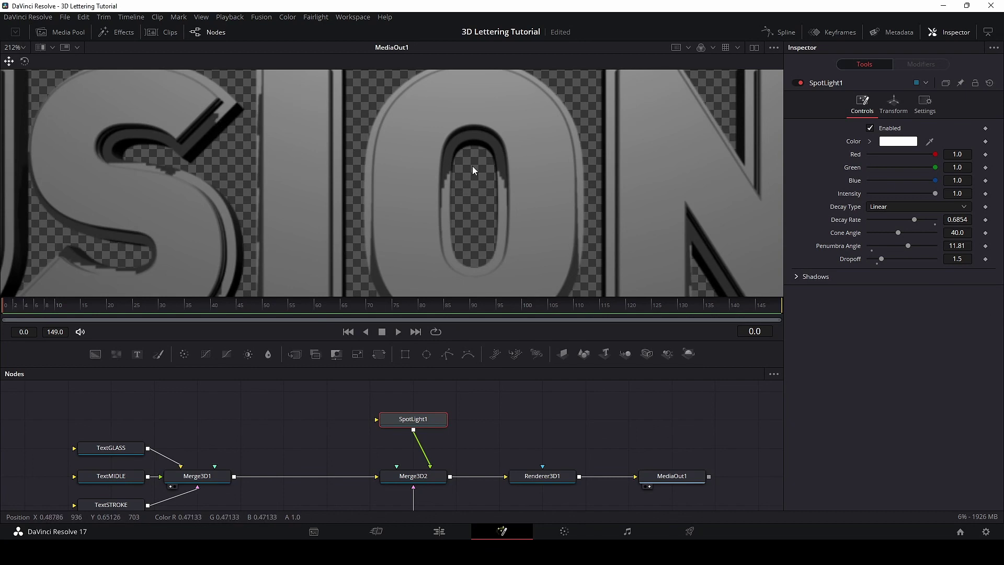
{"action": "scroll", "coordinate": [485, 186], "scroll_direction": "down", "scroll_amount": 3}
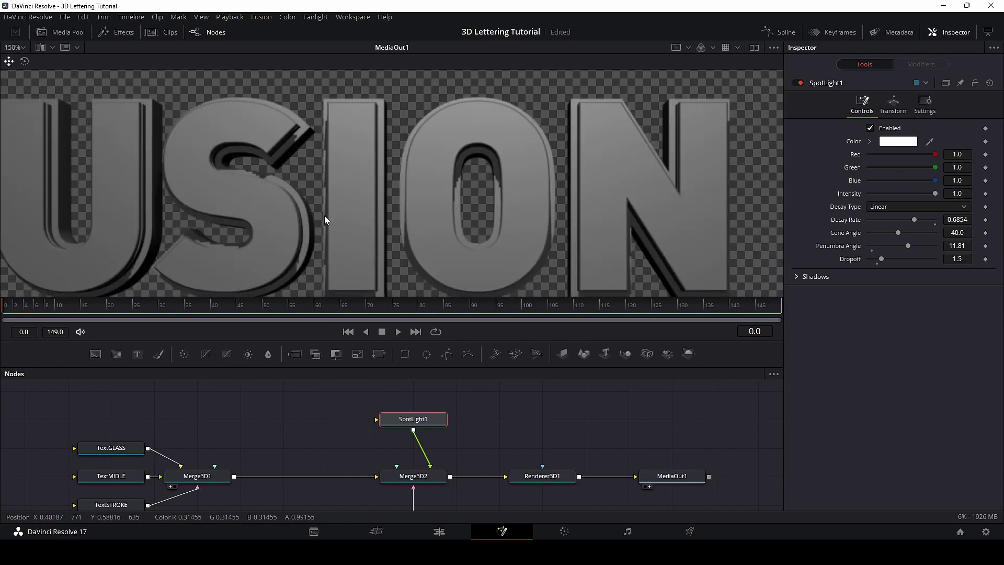
{"action": "left_click_drag", "start_coordinate": [327, 217], "coordinate": [513, 186]}
{"action": "scroll", "coordinate": [514, 185], "scroll_direction": "up", "scroll_amount": 1}
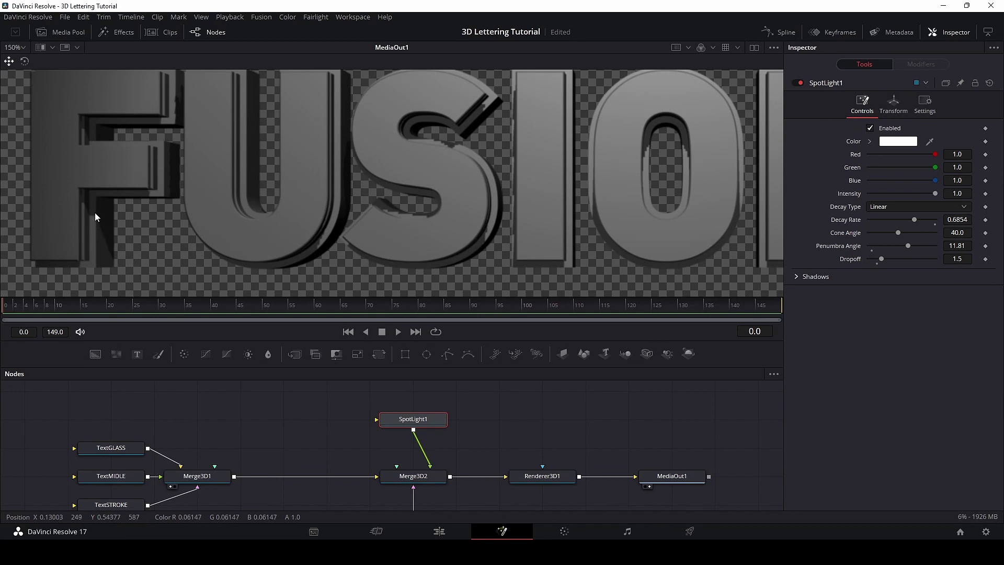
{"action": "left_click_drag", "start_coordinate": [600, 220], "coordinate": [558, 242]}
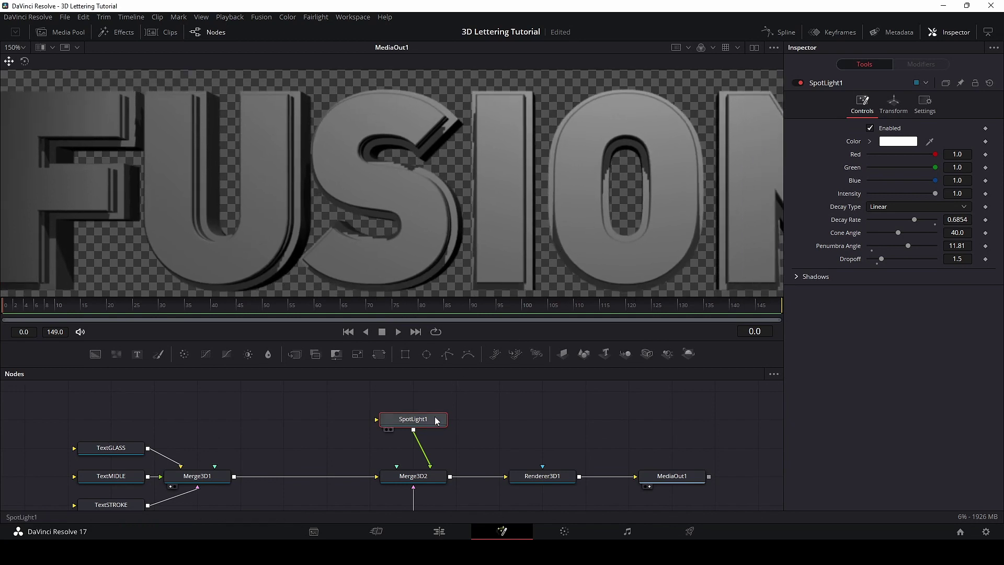
Set the shadow softness of SpotLight1 to Constant.
{"action": "left_click", "coordinate": [797, 277]}
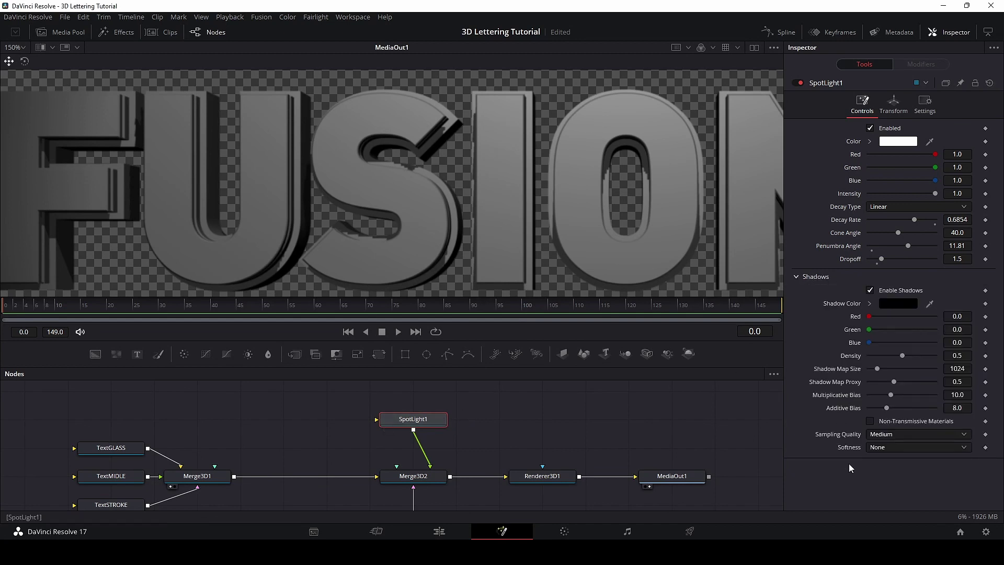
{"action": "left_click", "coordinate": [887, 447]}
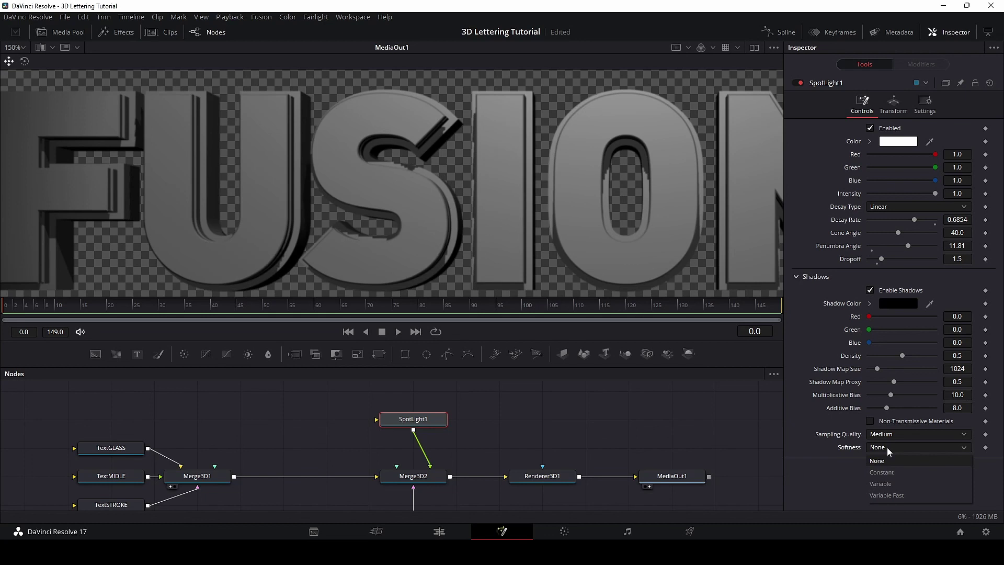
{"action": "left_click", "coordinate": [897, 474]}
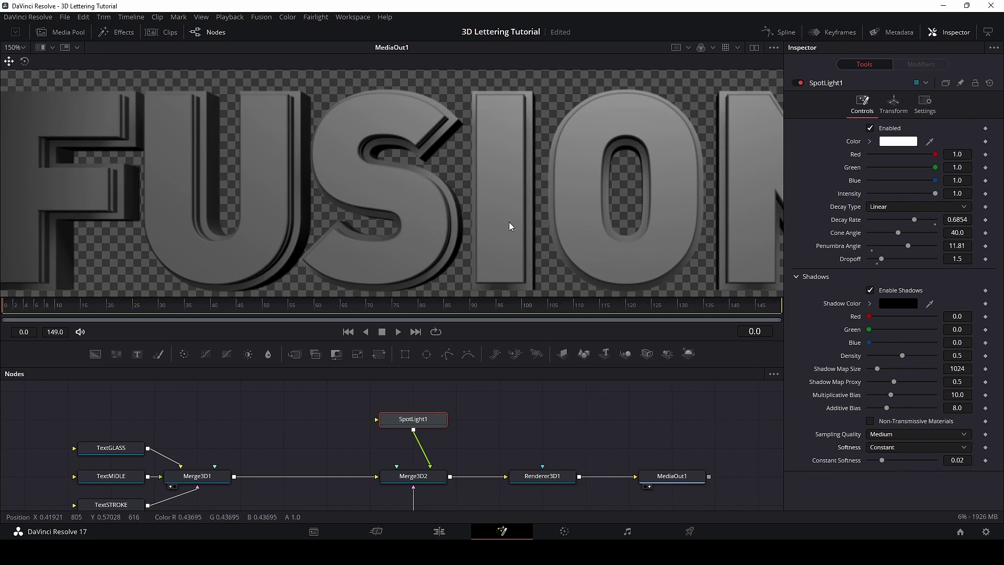
Compare SpotLight1's shadow edges up close with softness set to None and back to Constant.
{"action": "scroll", "coordinate": [450, 205], "scroll_direction": "up", "scroll_amount": 3}
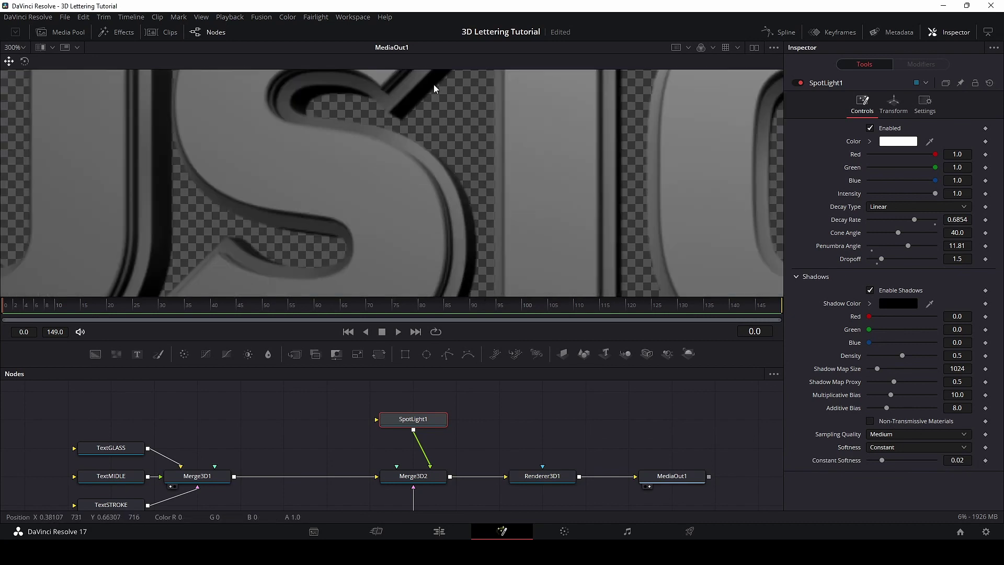
{"action": "left_click", "coordinate": [896, 447]}
{"action": "left_click", "coordinate": [887, 462]}
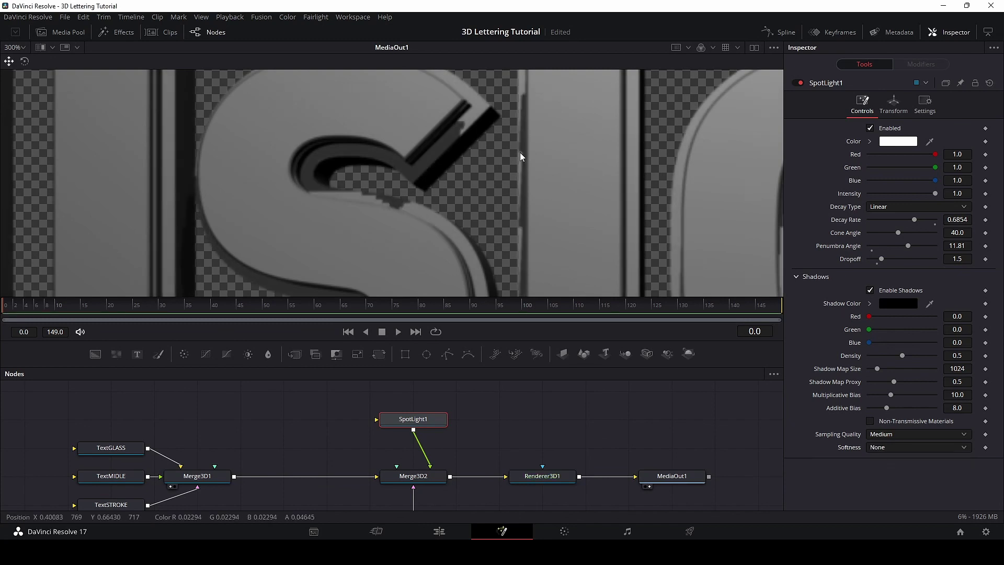
{"action": "left_click", "coordinate": [883, 448]}
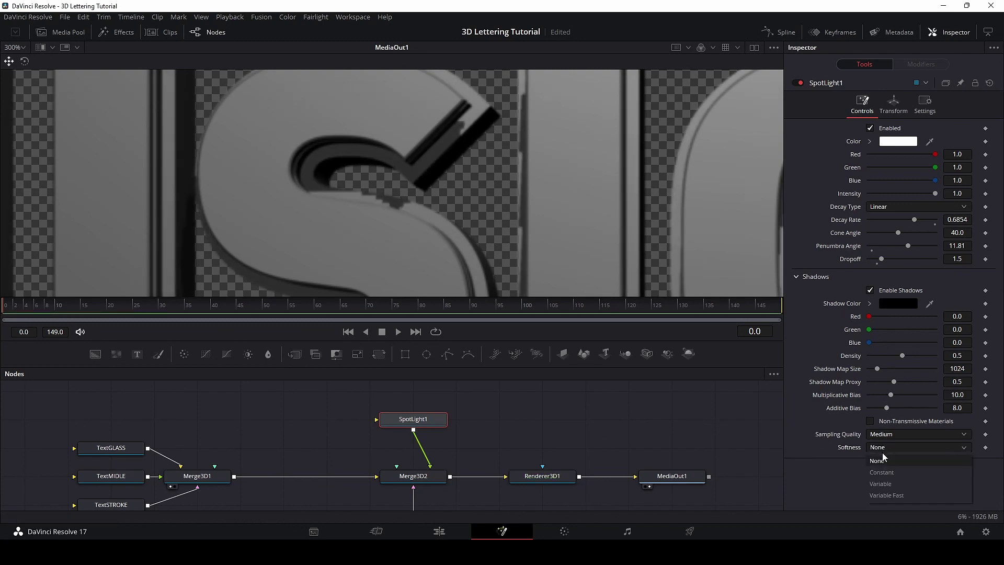
{"action": "left_click", "coordinate": [888, 473]}
{"action": "scroll", "coordinate": [523, 195], "scroll_direction": "down", "scroll_amount": 5}
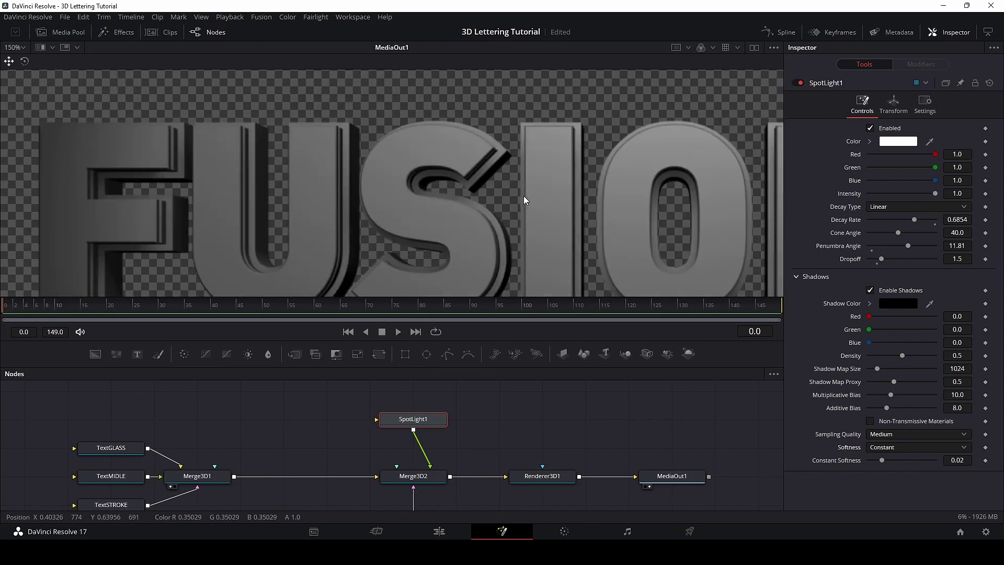
{"action": "scroll", "coordinate": [523, 196], "scroll_direction": "down", "scroll_amount": 3}
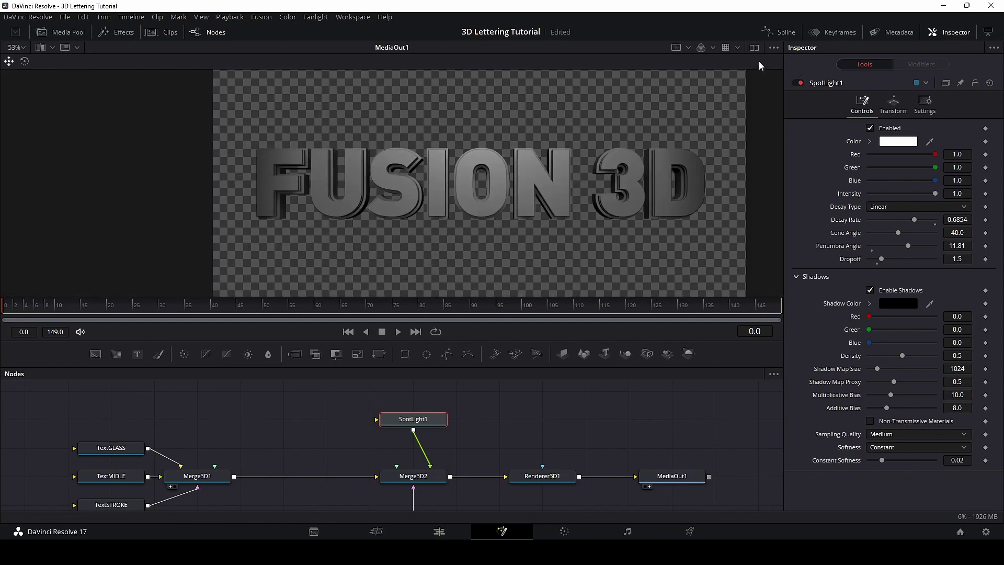
Restore the two-viewer layout with Merge3D2 selected and fit the rendered image to the MediaOut1 viewer.
{"action": "left_click", "coordinate": [413, 476]}
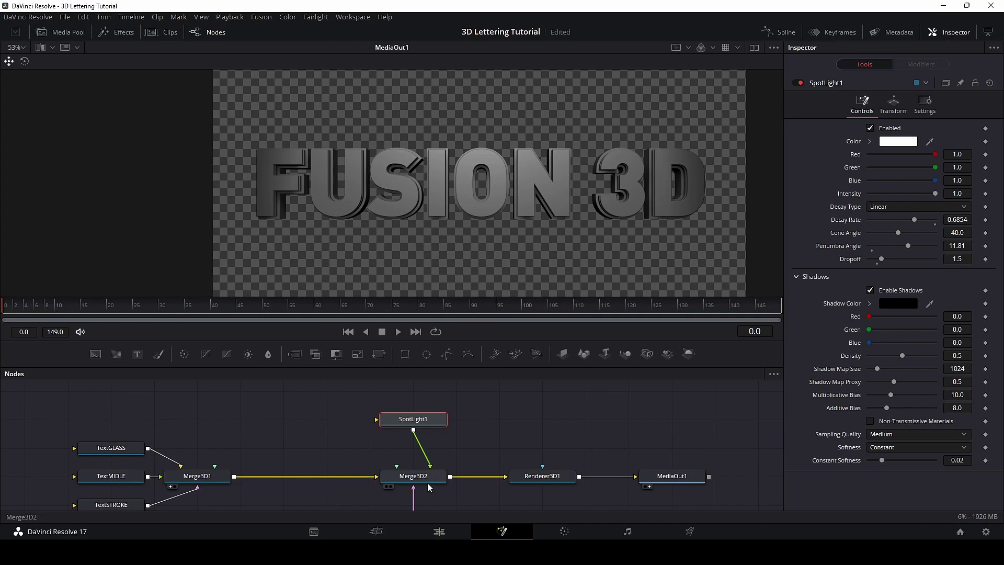
{"action": "left_click", "coordinate": [749, 47]}
{"action": "left_click_drag", "start_coordinate": [512, 256], "coordinate": [484, 224]}
{"action": "left_click", "coordinate": [455, 48]}
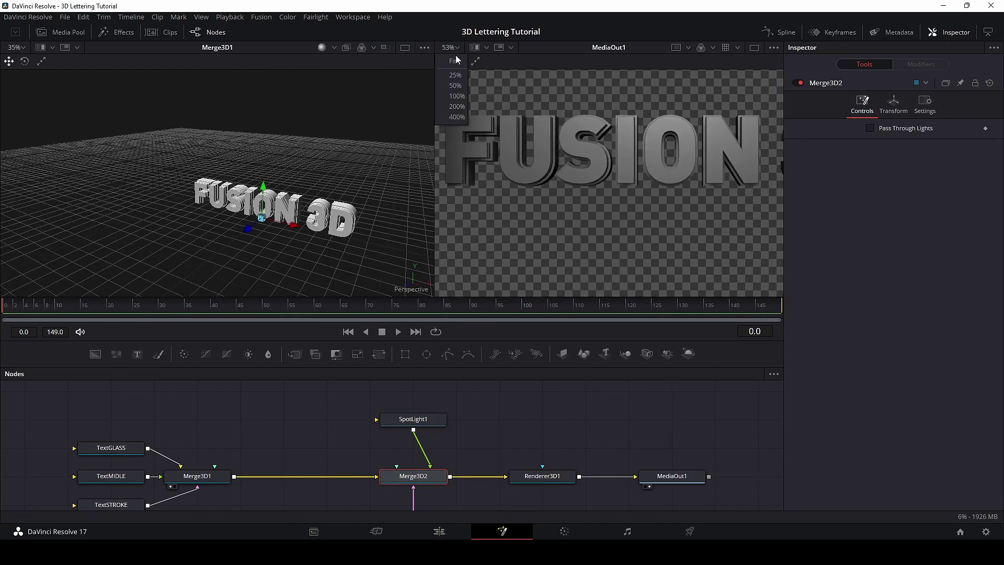
{"action": "left_click", "coordinate": [454, 61]}
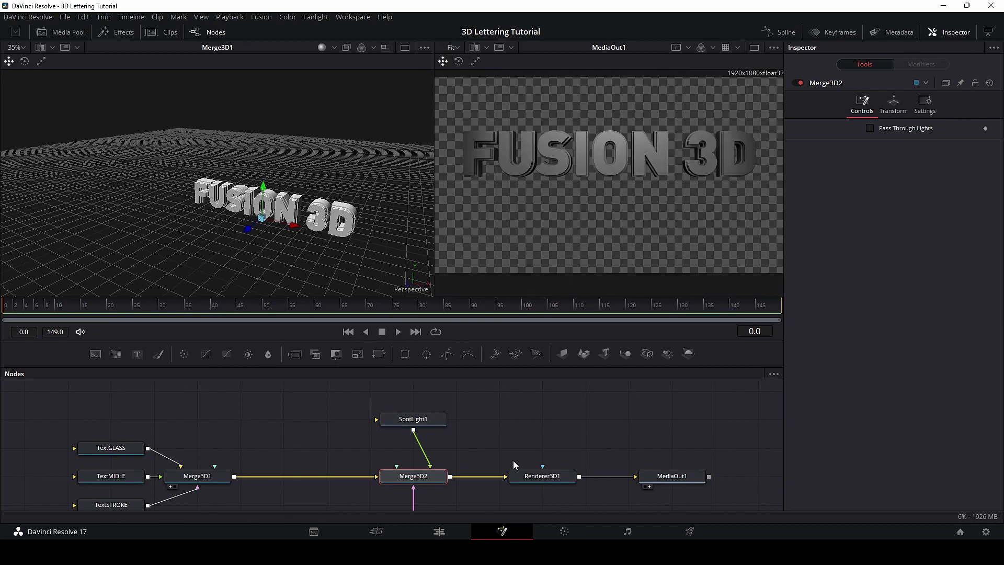
Enable Use Target in the transform settings of Camera3D1.
{"action": "scroll", "coordinate": [528, 414], "scroll_direction": "down", "scroll_amount": 2}
{"action": "left_click", "coordinate": [428, 485]}
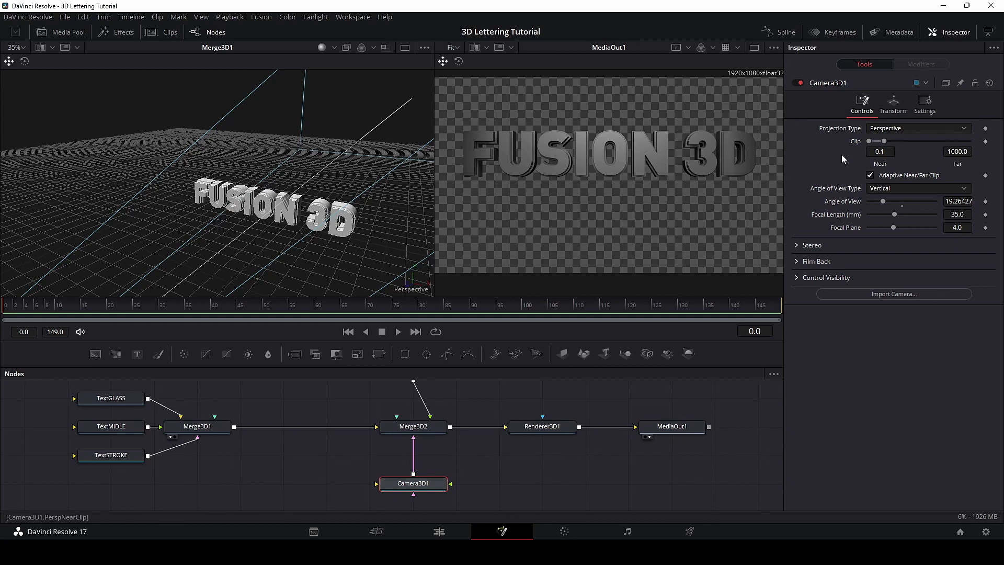
{"action": "left_click", "coordinate": [896, 107]}
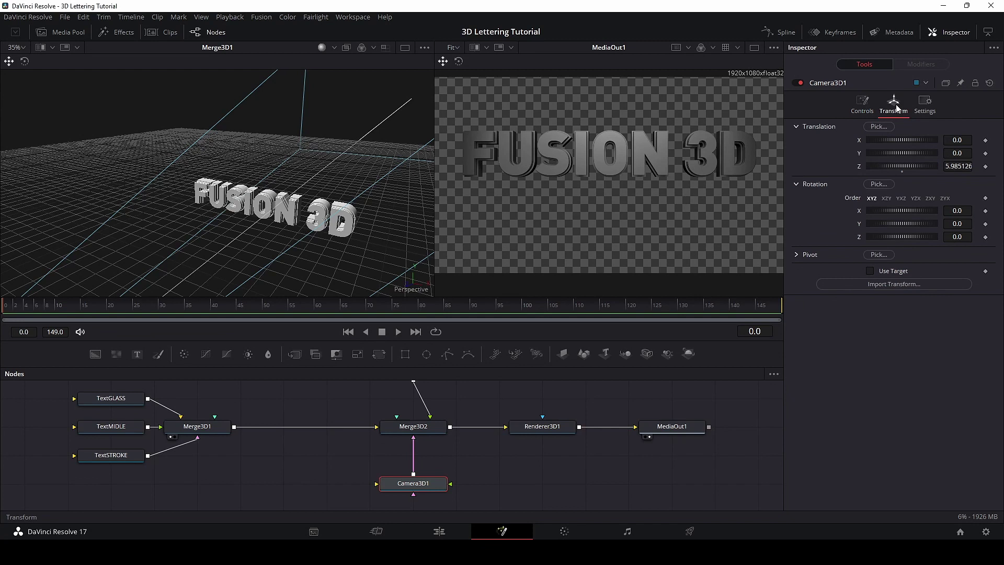
{"action": "left_click", "coordinate": [870, 271]}
{"action": "scroll", "coordinate": [545, 187], "scroll_direction": "down", "scroll_amount": 2}
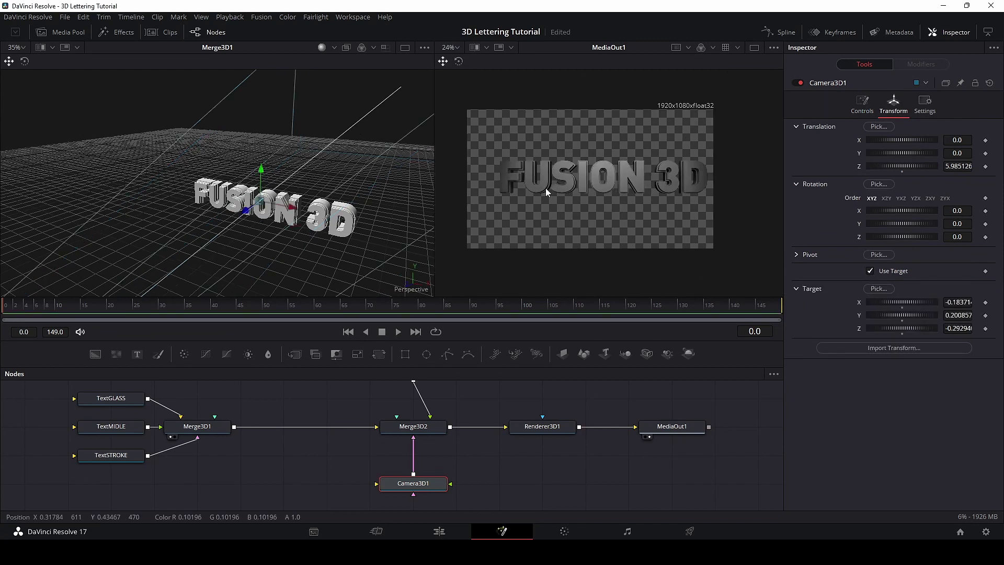
Move Camera3D1 off to one side for an angled view of the lettering and set its focal length to 20 mm.
{"action": "scroll", "coordinate": [228, 241], "scroll_direction": "down", "scroll_amount": 3}
{"action": "left_click_drag", "start_coordinate": [116, 256], "coordinate": [86, 83]}
{"action": "left_click_drag", "start_coordinate": [87, 89], "coordinate": [73, 152]}
{"action": "left_click_drag", "start_coordinate": [131, 174], "coordinate": [106, 161]}
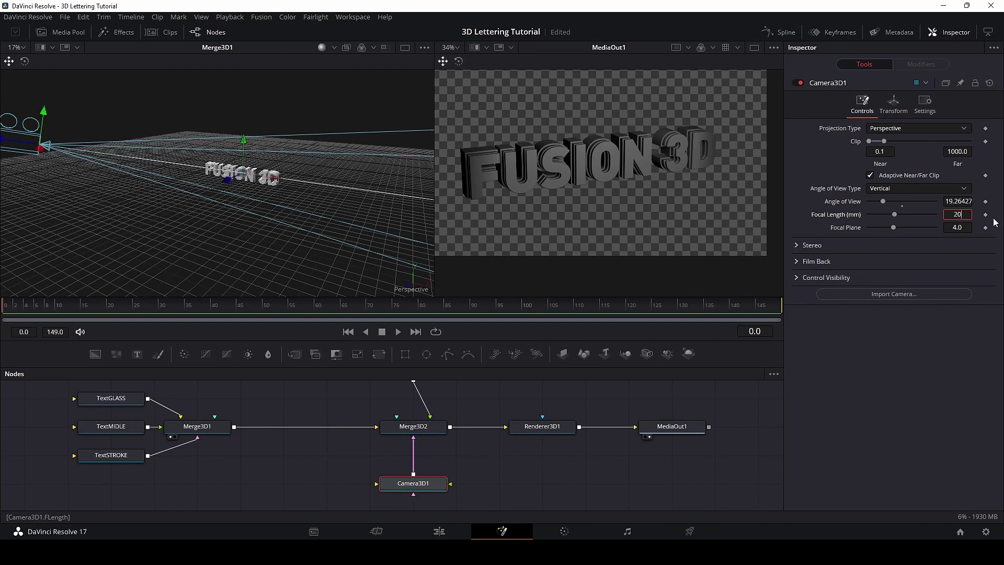
{"action": "key", "text": "Tab"}
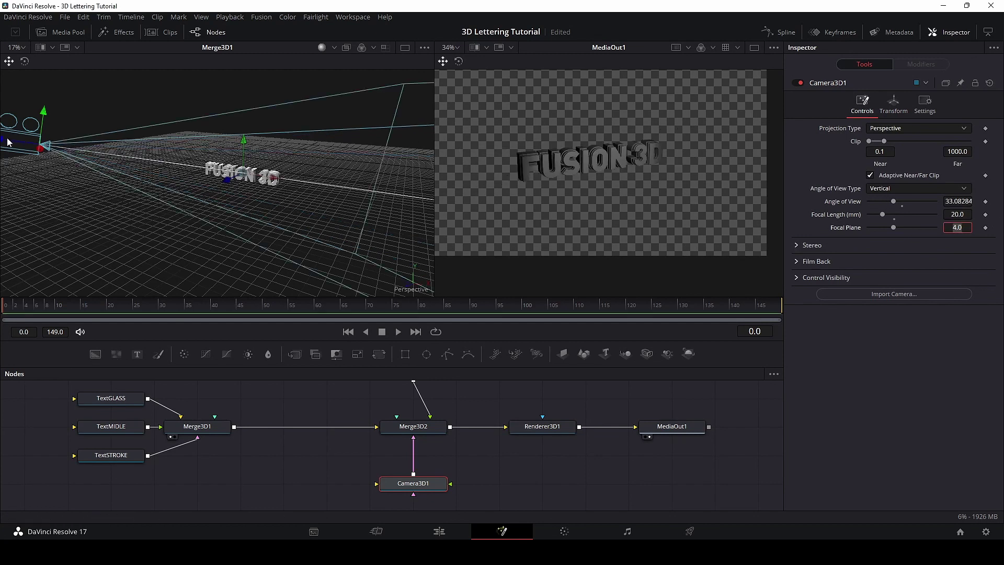
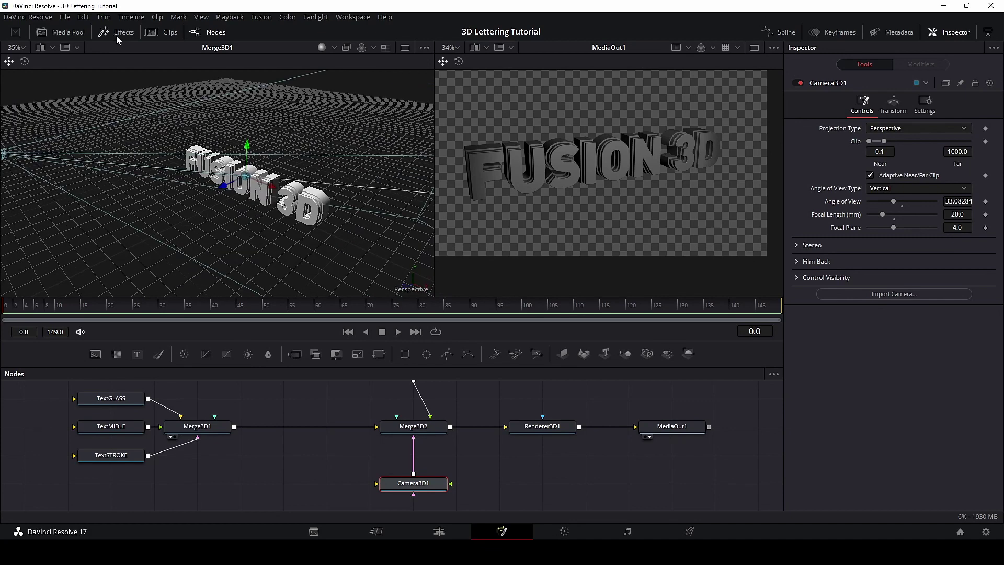
Add a Point Light node beside SpotLight1 in the node graph and connect it to Merge3D2.
{"action": "left_click", "coordinate": [126, 35]}
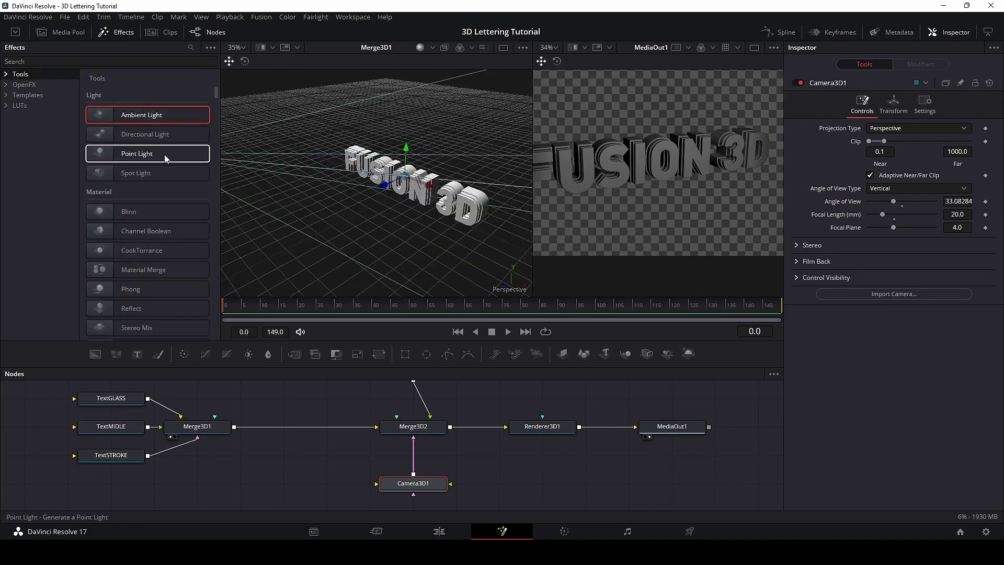
{"action": "left_click_drag", "start_coordinate": [149, 154], "coordinate": [478, 396]}
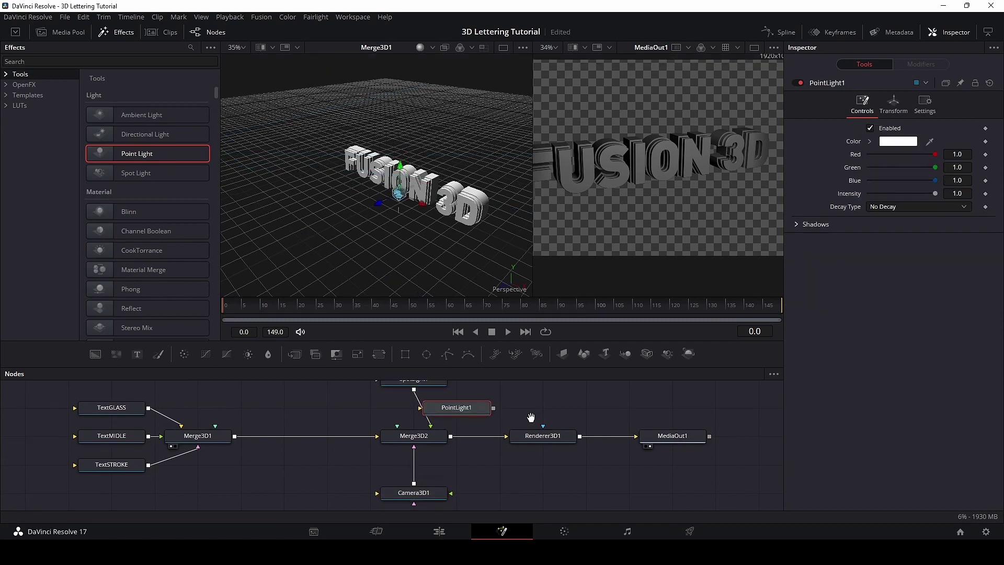
{"action": "scroll", "coordinate": [523, 424], "scroll_direction": "up", "scroll_amount": 2}
{"action": "left_click_drag", "start_coordinate": [488, 443], "coordinate": [488, 412]}
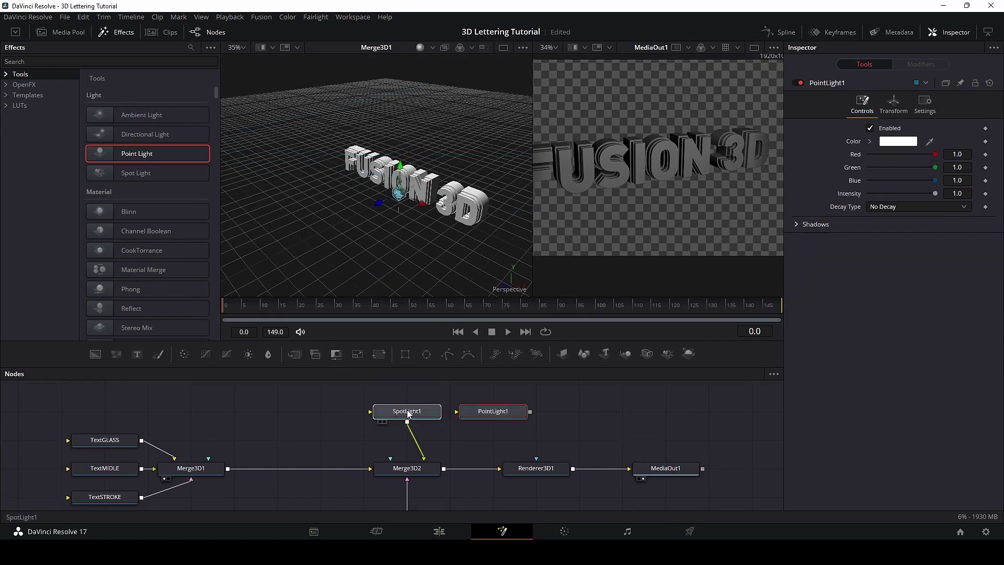
{"action": "left_click_drag", "start_coordinate": [407, 411], "coordinate": [321, 412]}
{"action": "left_click_drag", "start_coordinate": [486, 411], "coordinate": [422, 468]}
{"action": "left_click", "coordinate": [443, 411]}
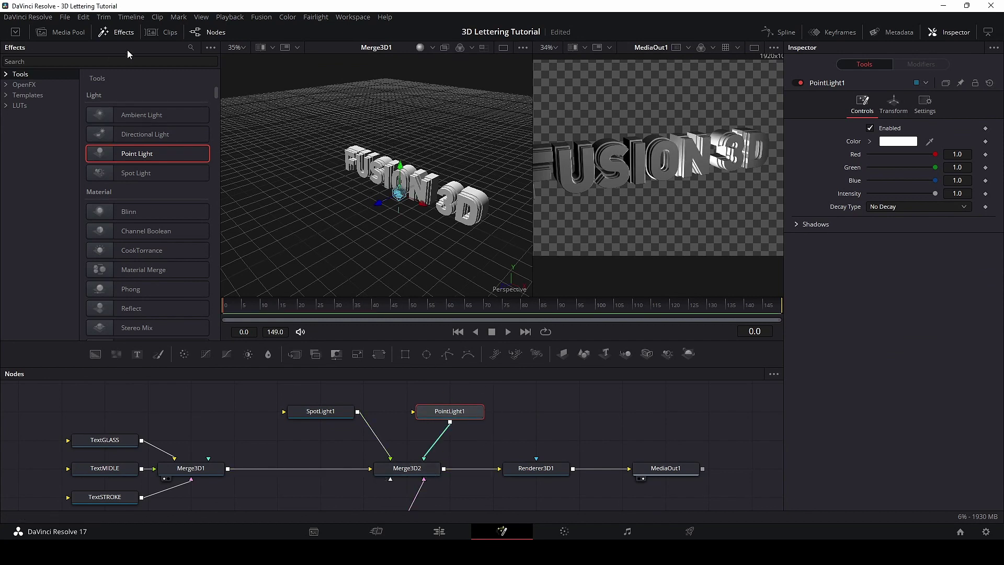
{"action": "left_click", "coordinate": [119, 32]}
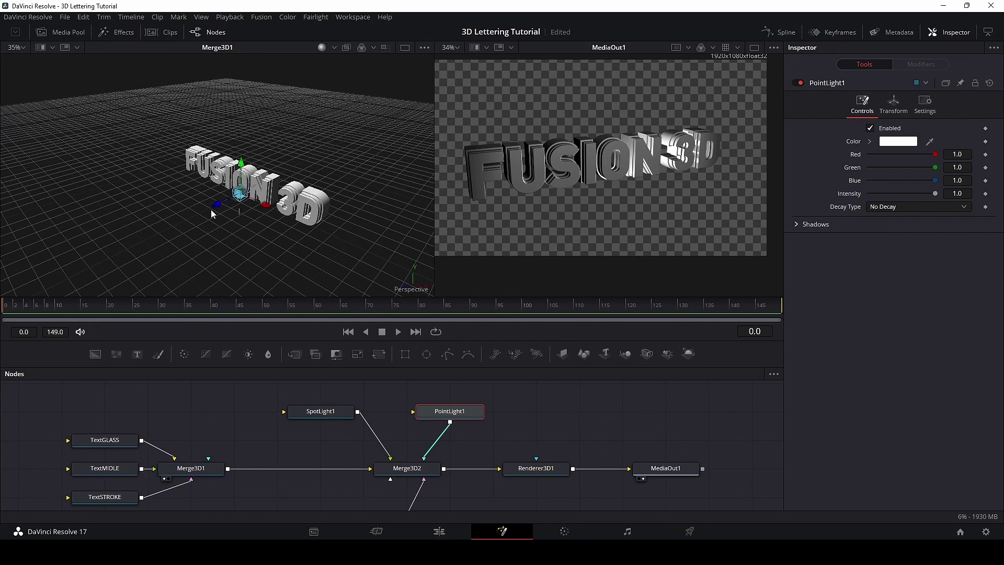
Raise PointLight1 above the lettering in the 3D view and set its decay type to Linear.
{"action": "left_click_drag", "start_coordinate": [240, 194], "coordinate": [225, 181]}
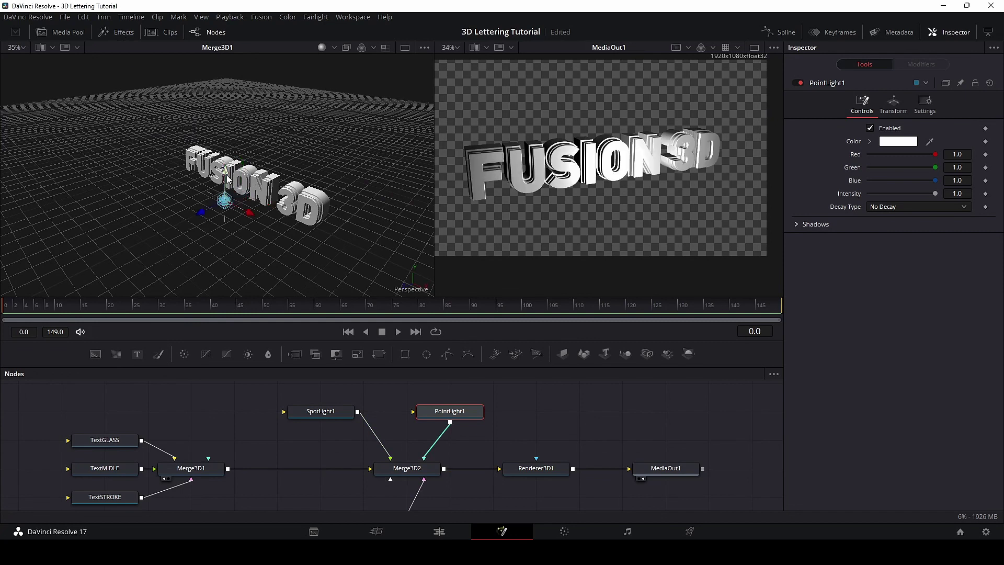
{"action": "left_click_drag", "start_coordinate": [229, 146], "coordinate": [233, 76]}
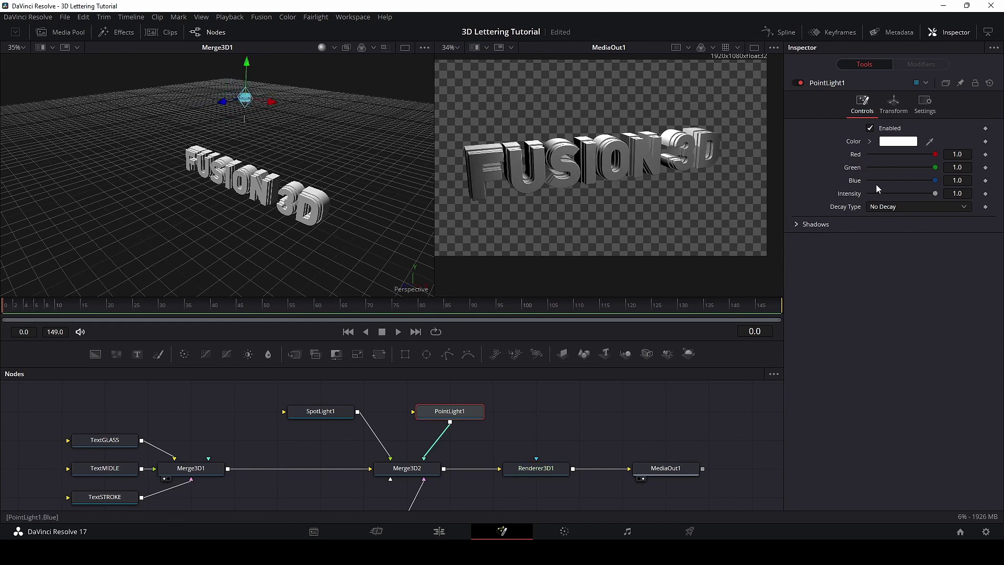
{"action": "left_click", "coordinate": [929, 206]}
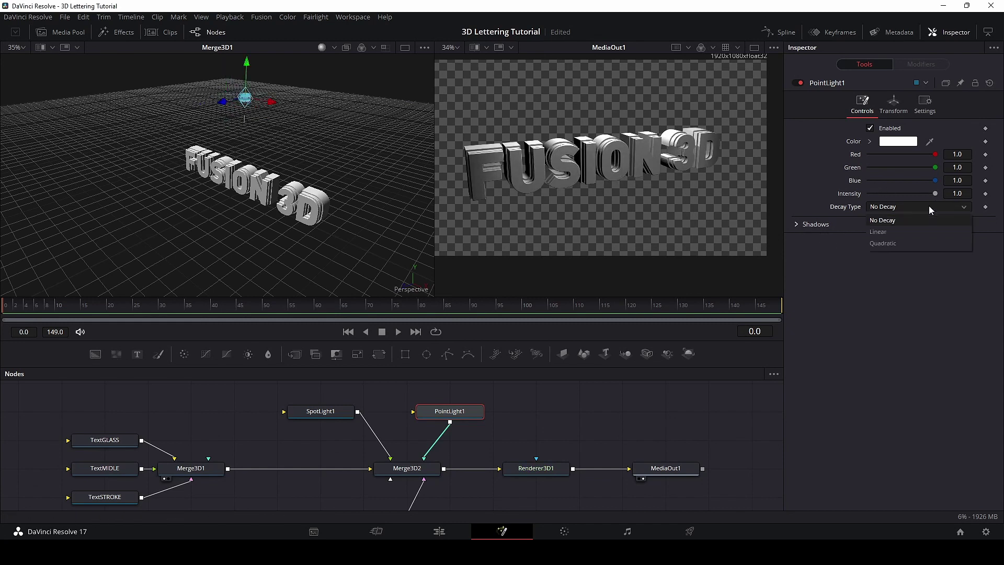
{"action": "left_click", "coordinate": [896, 234]}
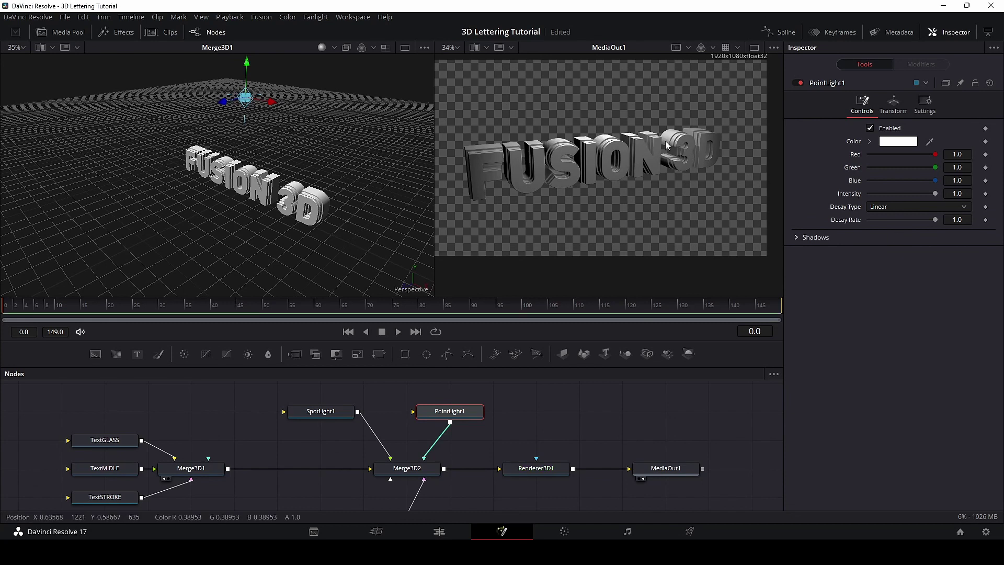
Set the shadow softness of PointLight1 to Constant.
{"action": "left_click", "coordinate": [795, 237]}
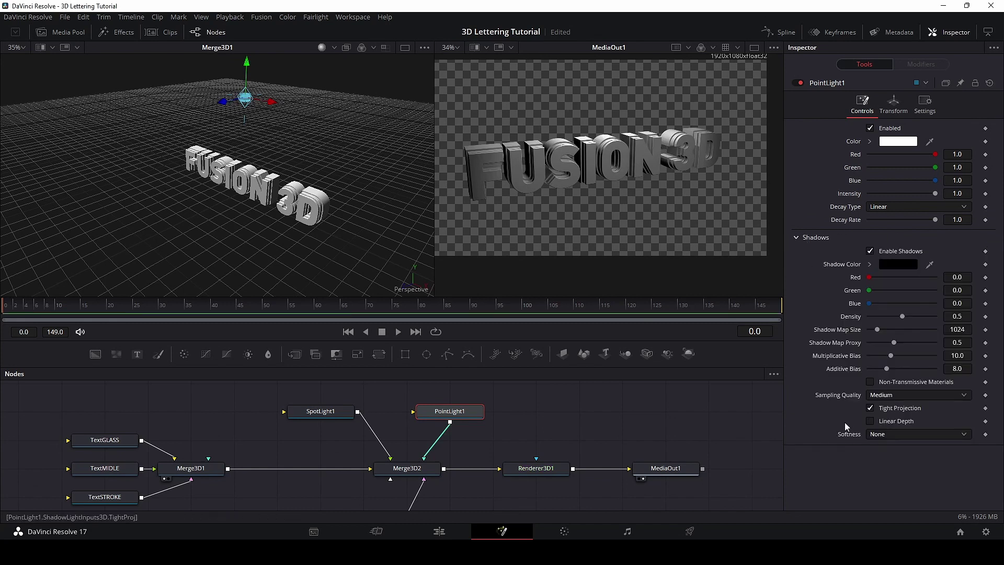
{"action": "left_click", "coordinate": [883, 437]}
{"action": "left_click", "coordinate": [884, 460]}
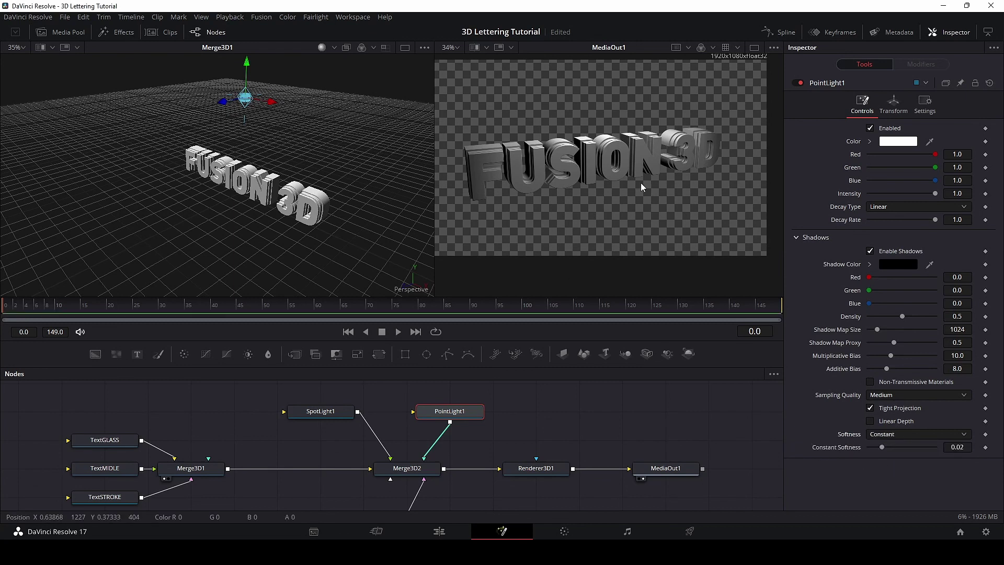
Shift PointLight1 over the "F" end of the lettering and set its intensity to 0.803.
{"action": "left_click_drag", "start_coordinate": [247, 64], "coordinate": [243, 78]}
{"action": "left_click_drag", "start_coordinate": [269, 123], "coordinate": [220, 108]}
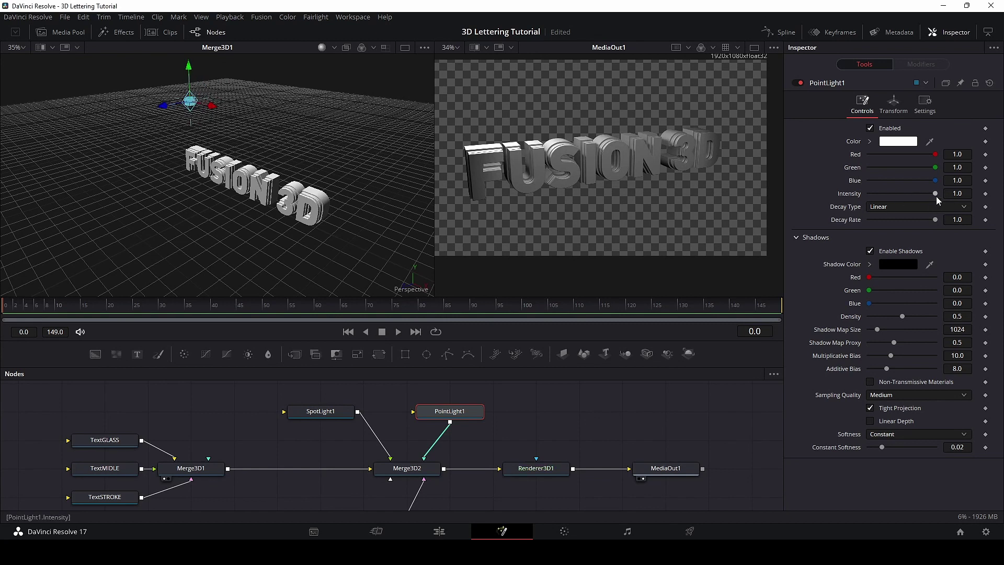
{"action": "mouse_move", "coordinate": [937, 196]}
{"action": "left_mouse_down"}
{"action": "mouse_move", "coordinate": [914, 192]}
{"action": "mouse_move", "coordinate": [924, 191]}
{"action": "left_mouse_up"}
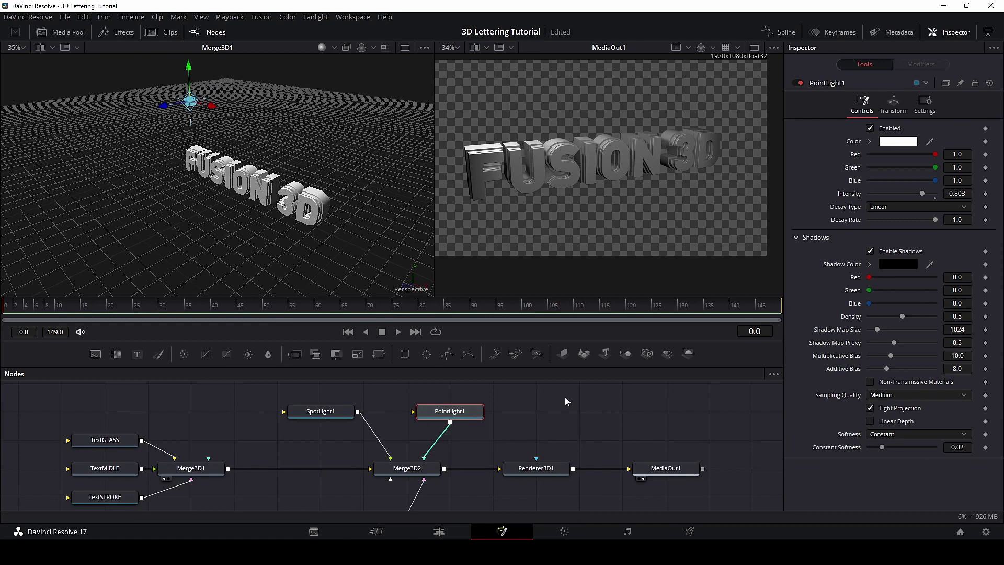
Duplicate PointLight1, place the copy above the "3D" end of the lettering and connect it to Merge3D2.
{"action": "key", "text": "ctrl+v"}
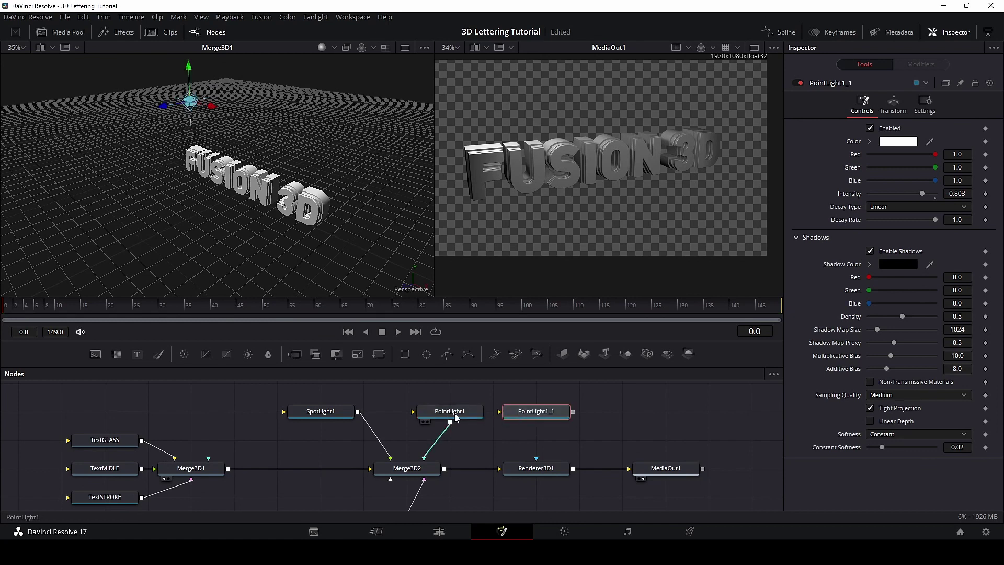
{"action": "left_click_drag", "start_coordinate": [450, 417], "coordinate": [321, 391]}
{"action": "left_click_drag", "start_coordinate": [513, 414], "coordinate": [427, 414]}
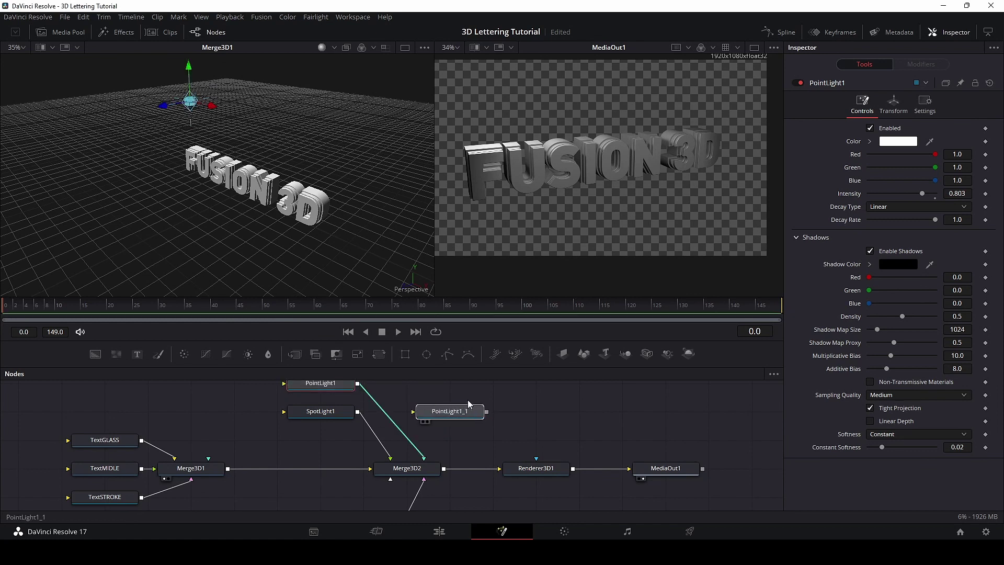
{"action": "left_click_drag", "start_coordinate": [208, 105], "coordinate": [335, 134]}
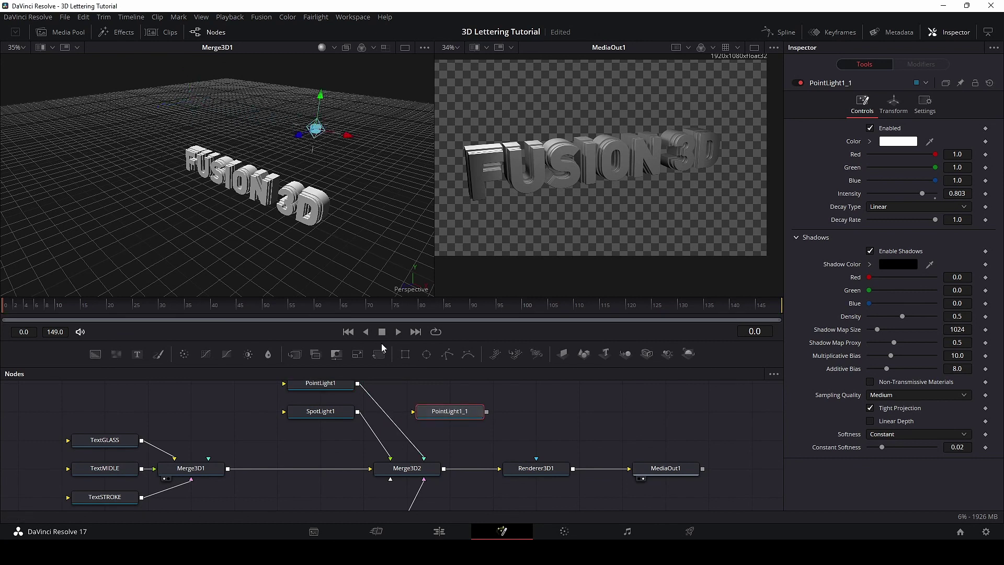
{"action": "left_click_drag", "start_coordinate": [487, 411], "coordinate": [416, 468]}
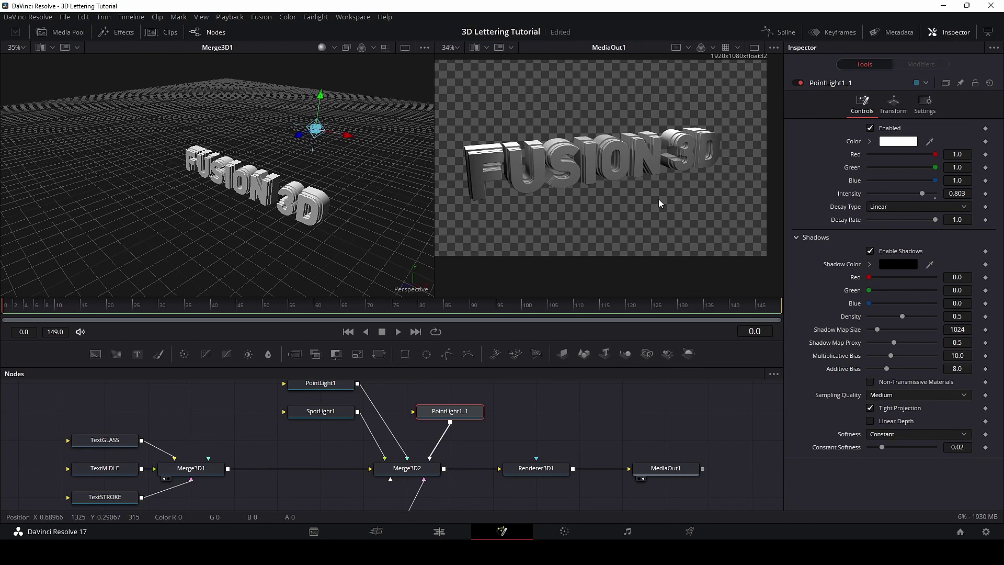
Examine the point lighting on the letters in an enlarged single MediaOut1 view and return to two viewers.
{"action": "scroll", "coordinate": [658, 199], "scroll_direction": "up", "scroll_amount": 3}
{"action": "scroll", "coordinate": [658, 199], "scroll_direction": "up", "scroll_amount": 4}
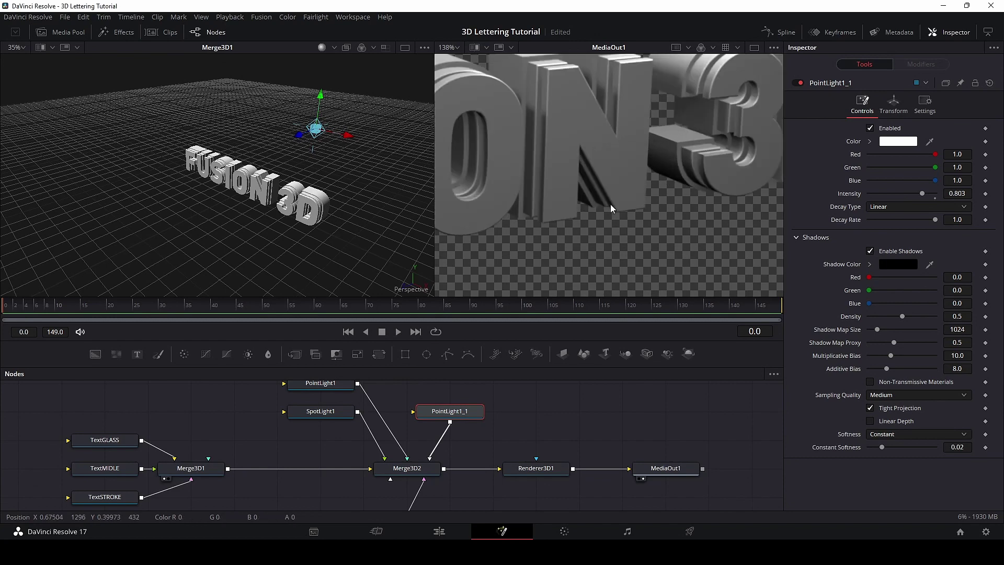
{"action": "left_click", "coordinate": [754, 47]}
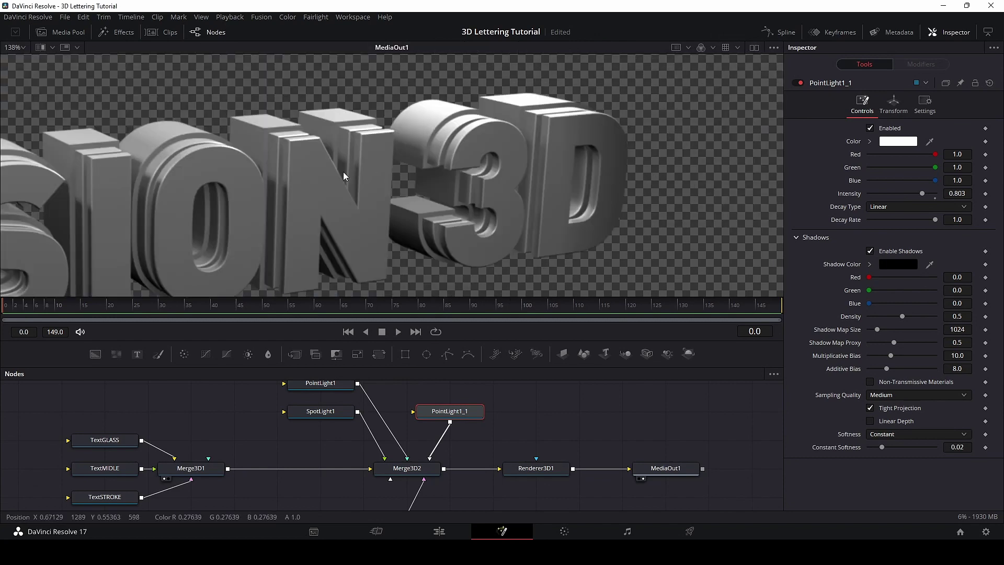
{"action": "scroll", "coordinate": [422, 172], "scroll_direction": "down", "scroll_amount": 3}
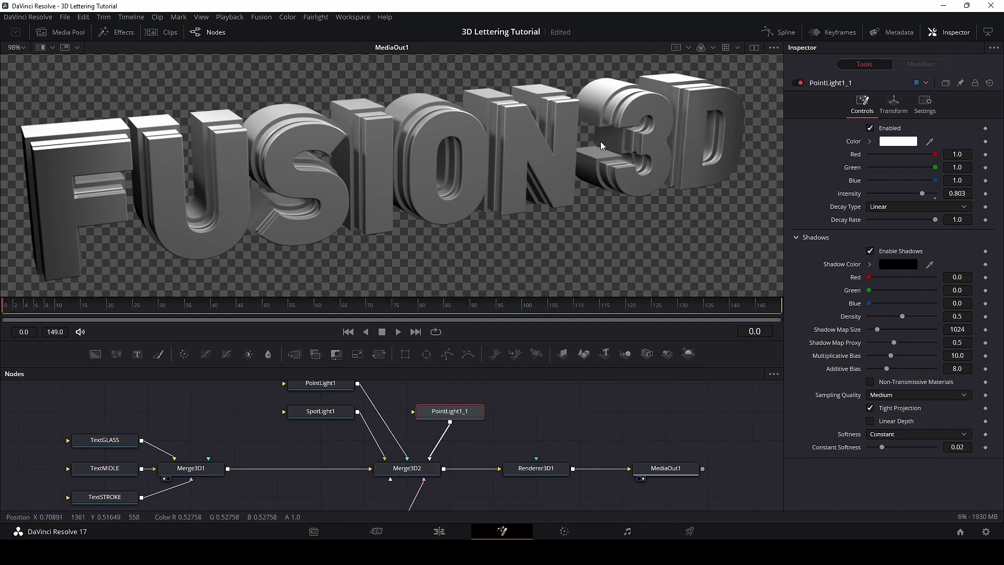
{"action": "left_click", "coordinate": [755, 47]}
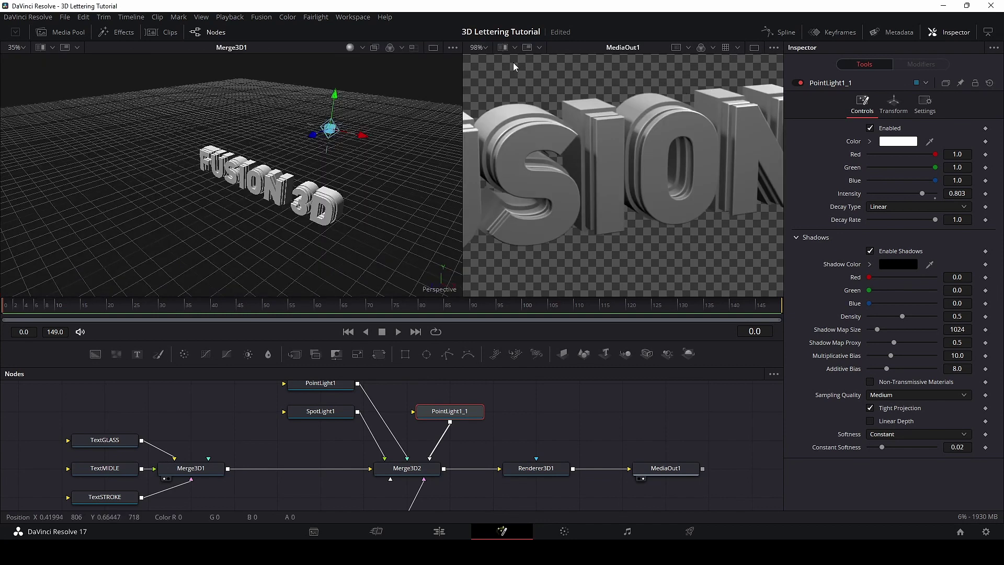
Fit the MediaOut1 view, duplicate PointLight1_1 and connect the copy to Merge3D2.
{"action": "left_click", "coordinate": [479, 47]}
{"action": "left_click", "coordinate": [477, 63]}
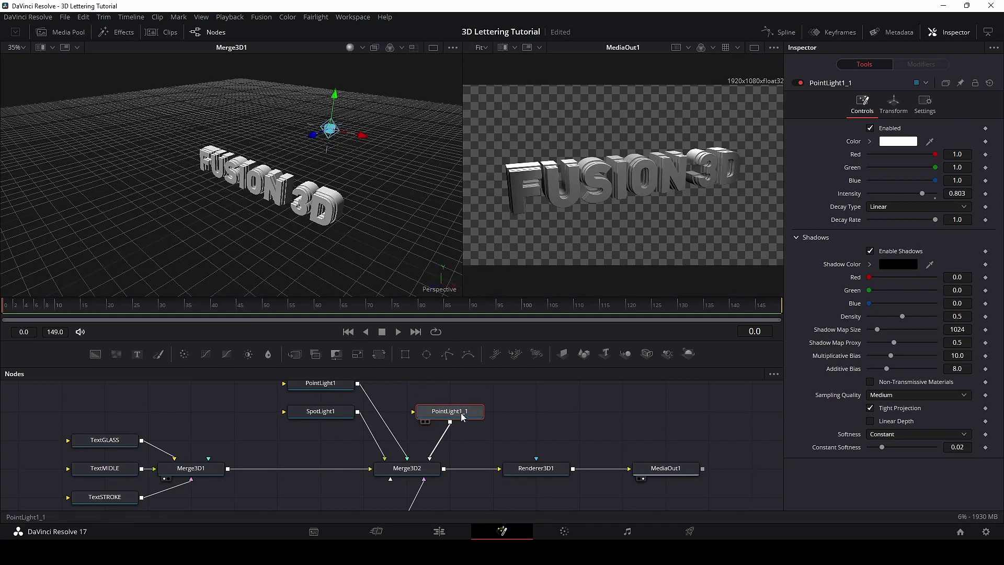
{"action": "key", "text": "ctrl+c"}
{"action": "left_click", "coordinate": [526, 419]}
{"action": "key", "text": "ctrl+v"}
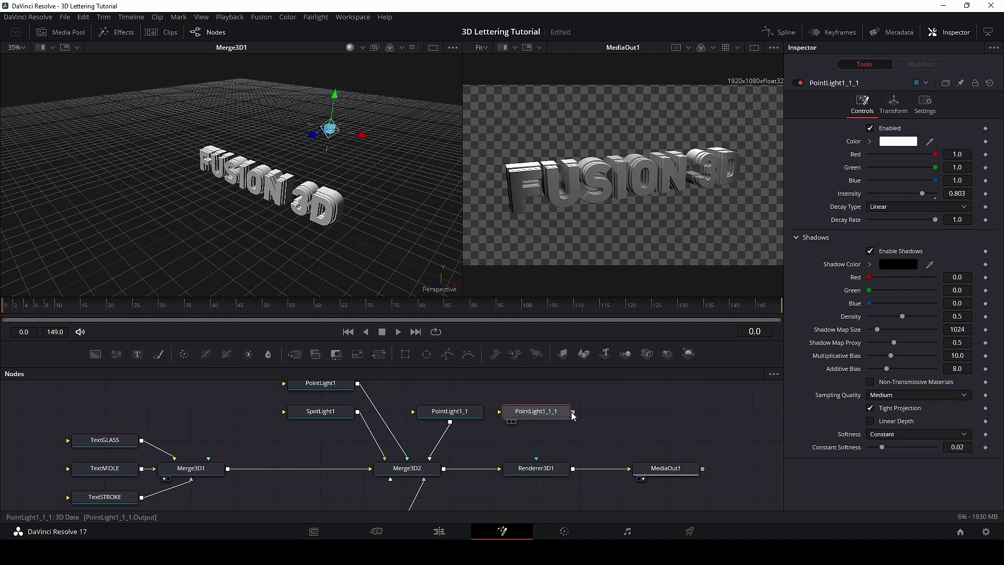
{"action": "left_click_drag", "start_coordinate": [572, 413], "coordinate": [414, 467]}
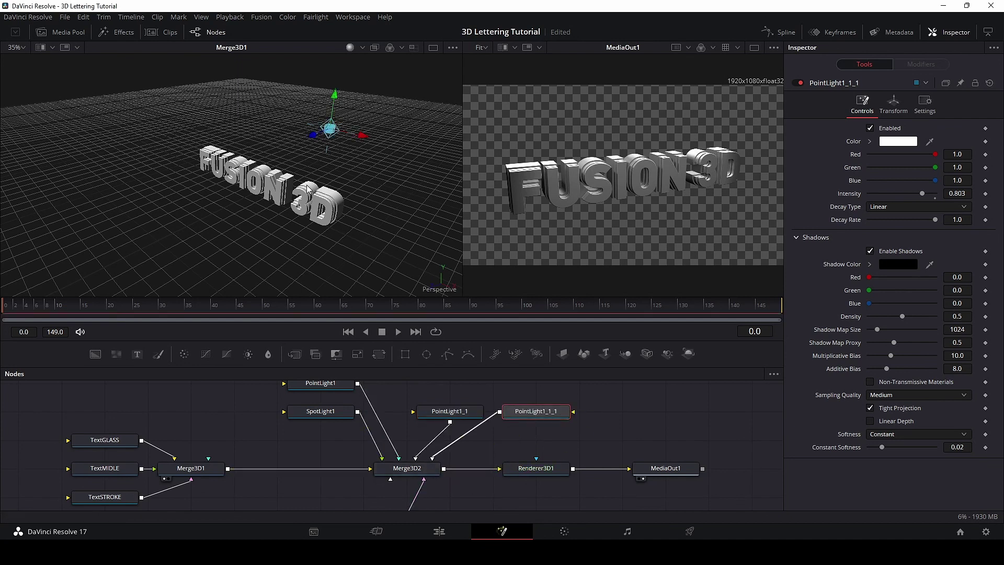
Place PointLight1_1_1 low in front of the "F" end of the lettering at intensity 0.52 and save the project.
{"action": "left_click_drag", "start_coordinate": [330, 129], "coordinate": [197, 217]}
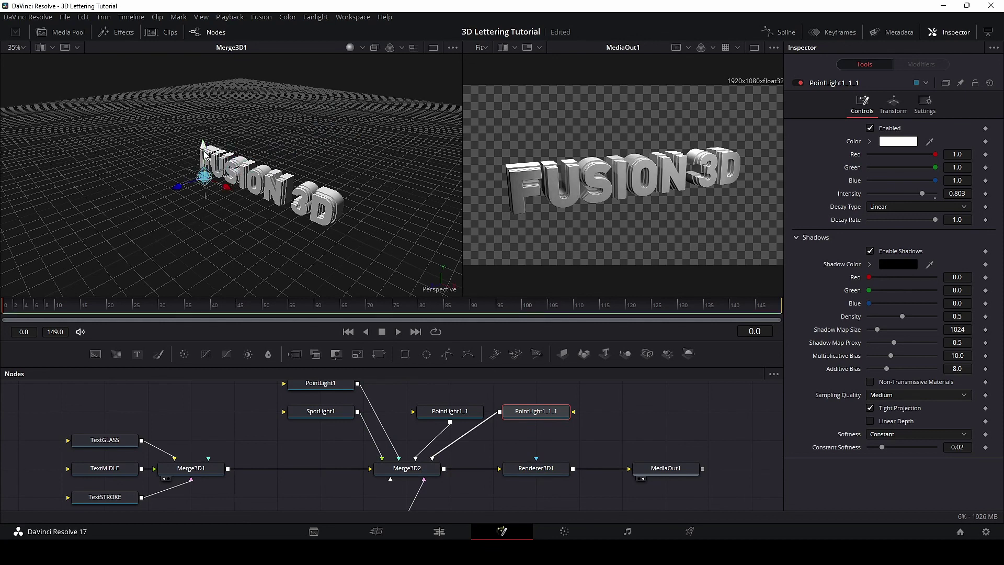
{"action": "left_click_drag", "start_coordinate": [204, 156], "coordinate": [208, 207]}
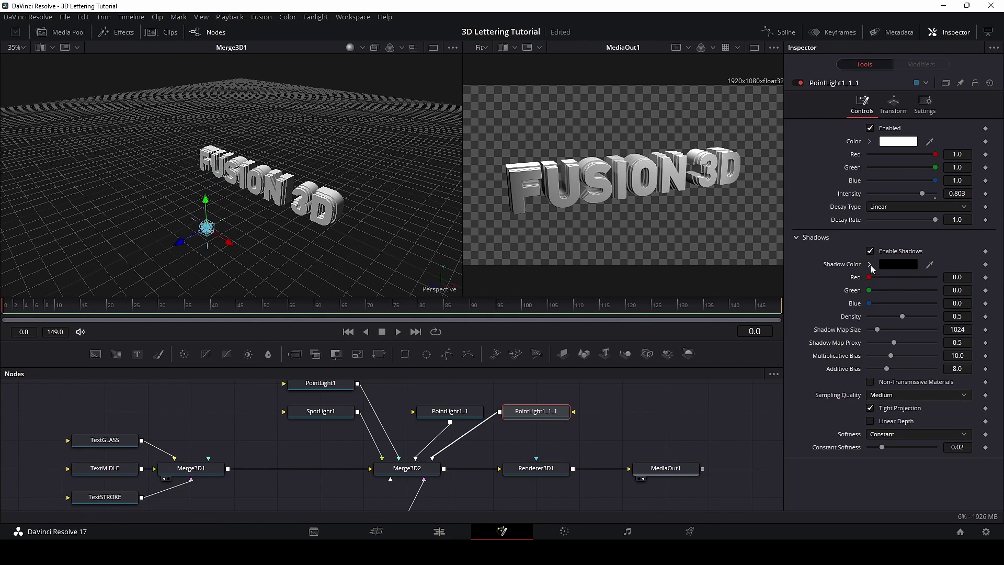
{"action": "left_click_drag", "start_coordinate": [925, 194], "coordinate": [902, 193]}
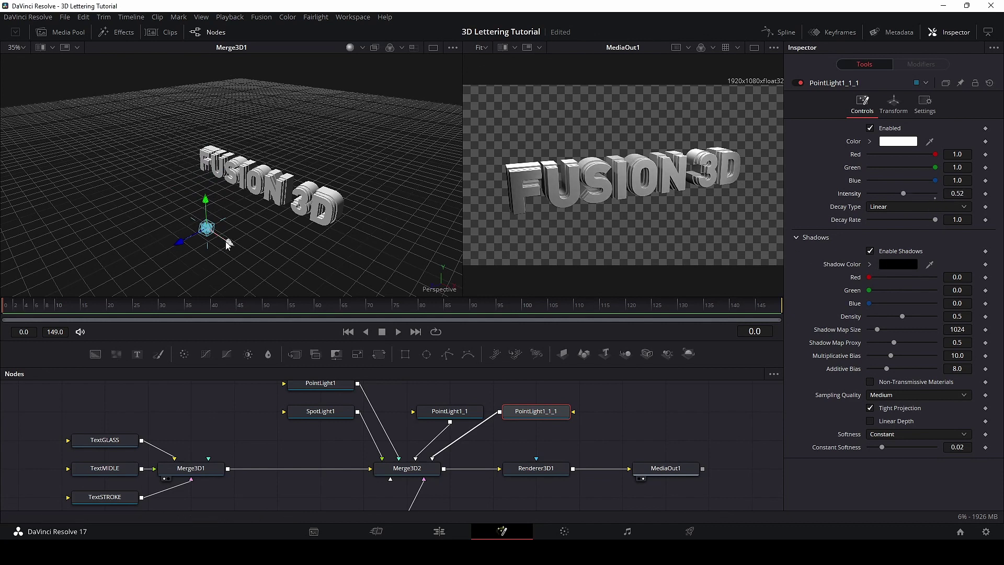
{"action": "left_click_drag", "start_coordinate": [228, 244], "coordinate": [183, 294]}
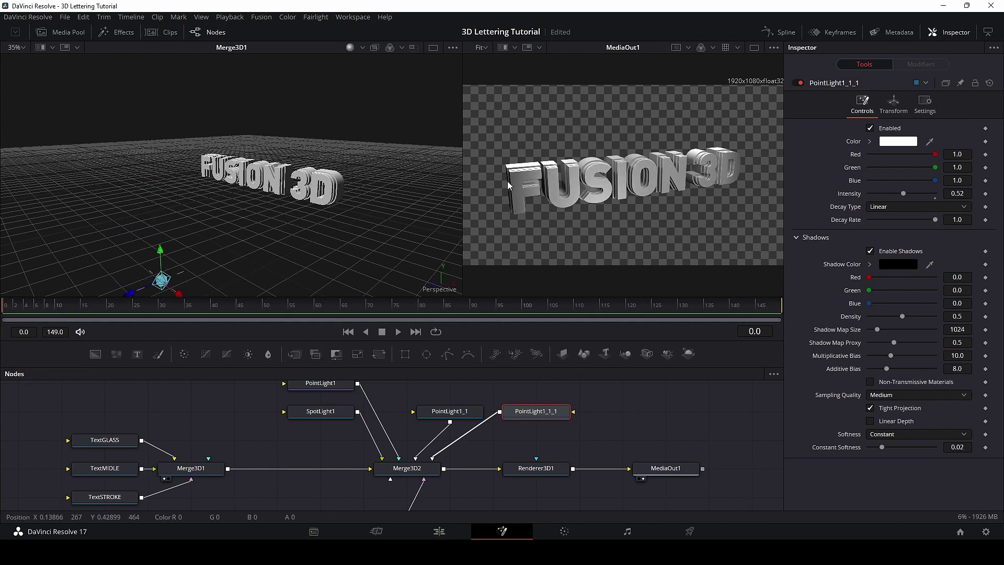
{"action": "key", "text": "ctrl+s"}
{"action": "scroll", "coordinate": [607, 208], "scroll_direction": "up", "scroll_amount": 3}
{"action": "scroll", "coordinate": [581, 196], "scroll_direction": "down", "scroll_amount": 1}
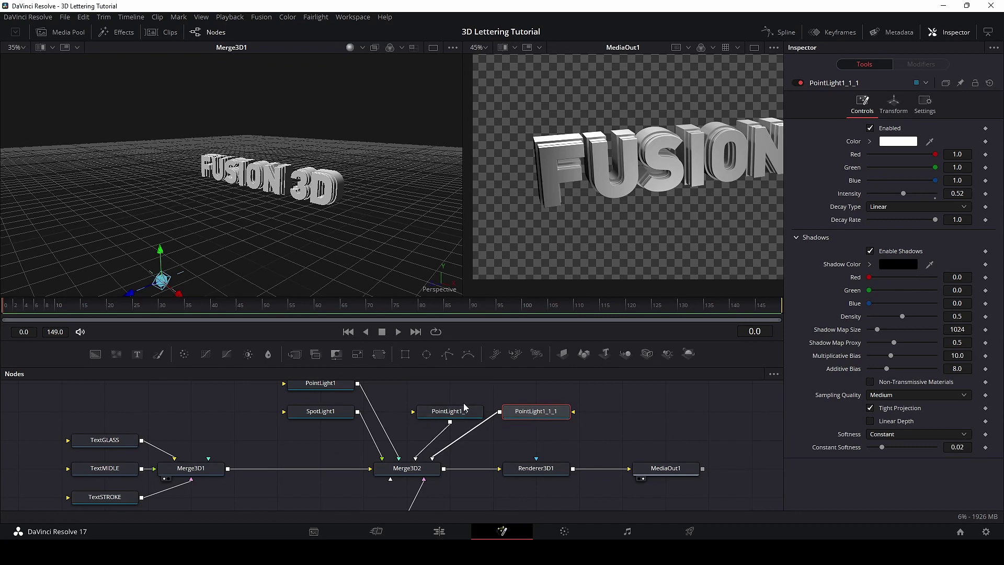
Stack the PointLight1_1 and PointLight1_1_1 nodes above PointLight1 and SpotLight1 in the node graph.
{"action": "scroll", "coordinate": [466, 420], "scroll_direction": "up", "scroll_amount": 2}
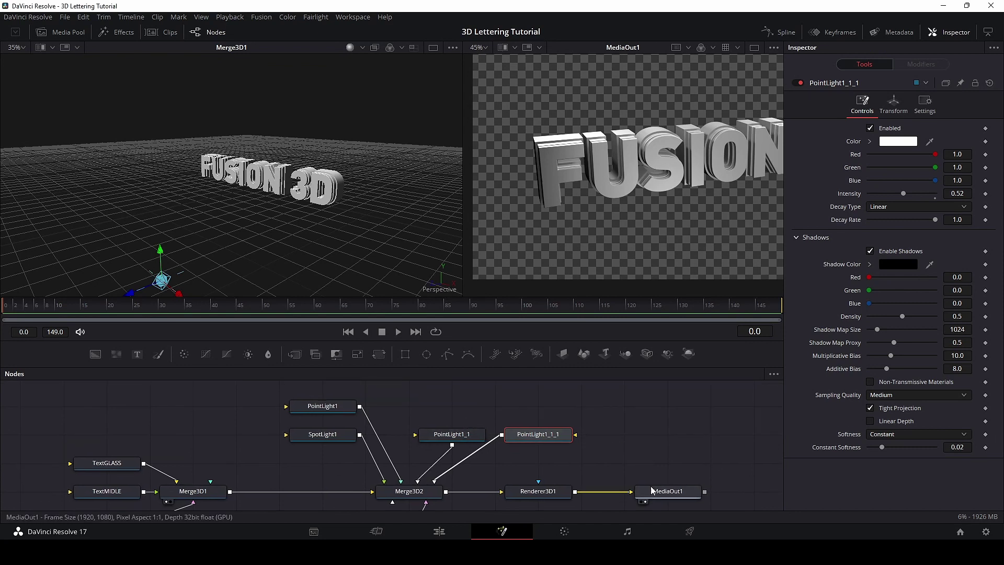
{"action": "scroll", "coordinate": [569, 395], "scroll_direction": "down", "scroll_amount": 2, "text": "ctrl"}
{"action": "left_click_drag", "start_coordinate": [501, 429], "coordinate": [410, 390]}
{"action": "left_click", "coordinate": [410, 389]}
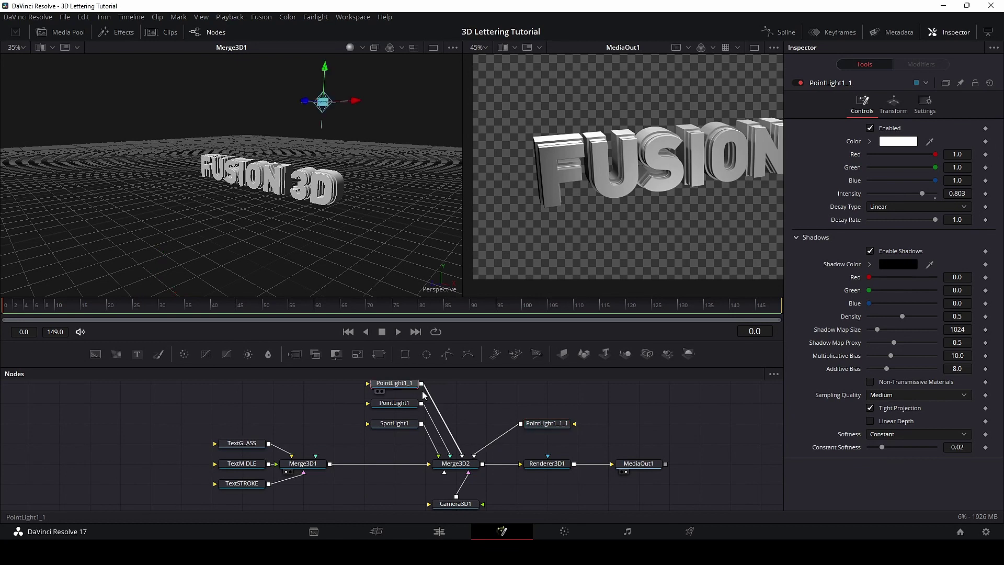
{"action": "scroll", "coordinate": [460, 415], "scroll_direction": "up", "scroll_amount": 2}
{"action": "left_click_drag", "start_coordinate": [521, 450], "coordinate": [393, 388]}
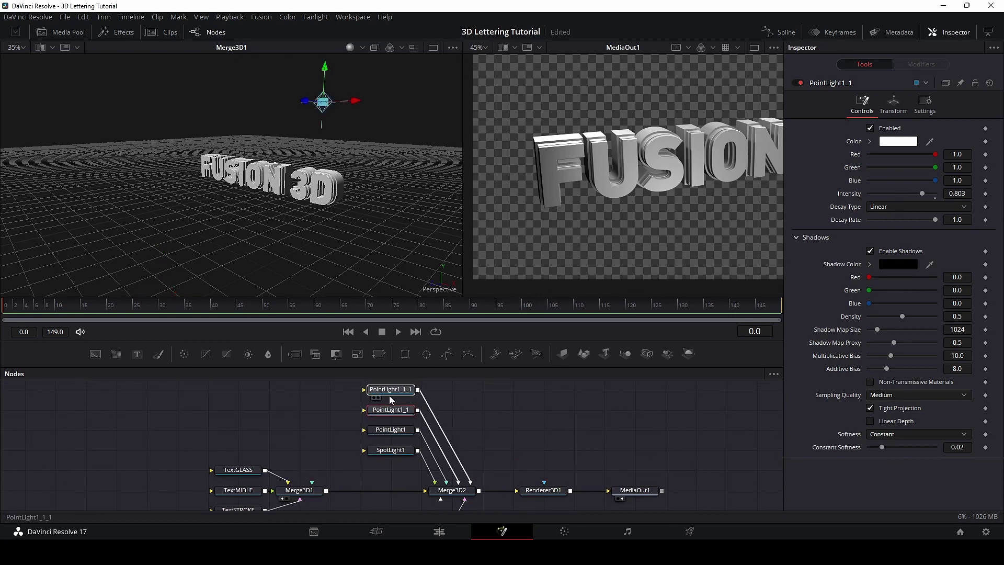
{"action": "scroll", "coordinate": [393, 389], "scroll_direction": "up", "scroll_amount": 1}
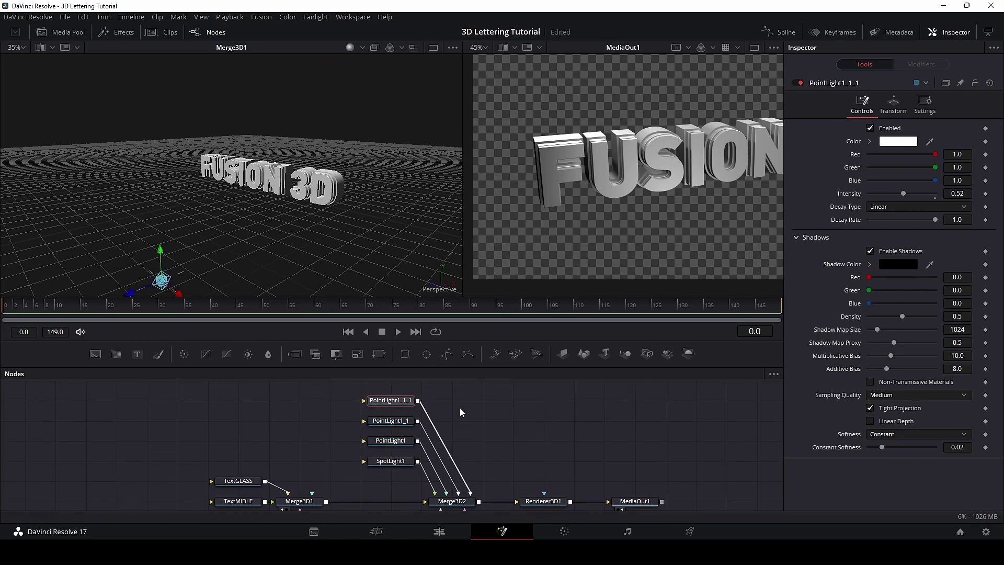
Duplicate PointLight1_1_1, shift the copy away from the original light and connect it to Merge3D2.
{"action": "left_click", "coordinate": [475, 416]}
{"action": "key", "text": "ctrl+v"}
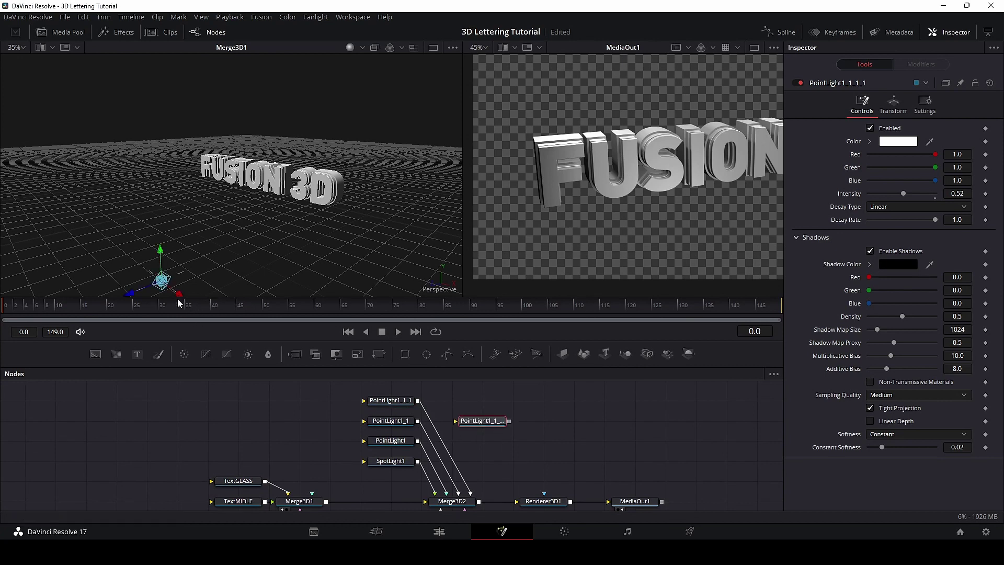
{"action": "left_click_drag", "start_coordinate": [172, 287], "coordinate": [70, 205]}
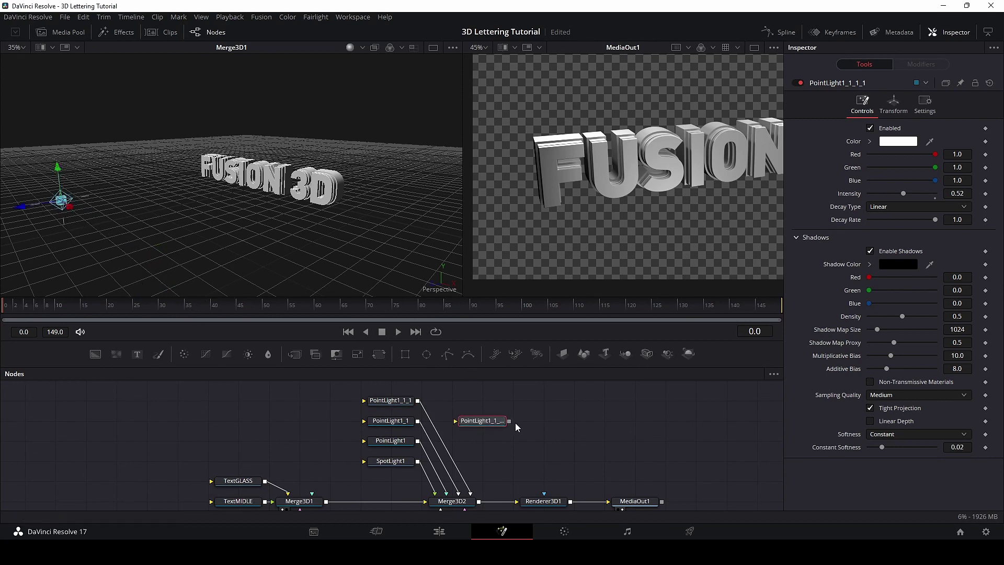
{"action": "left_click_drag", "start_coordinate": [508, 420], "coordinate": [453, 501]}
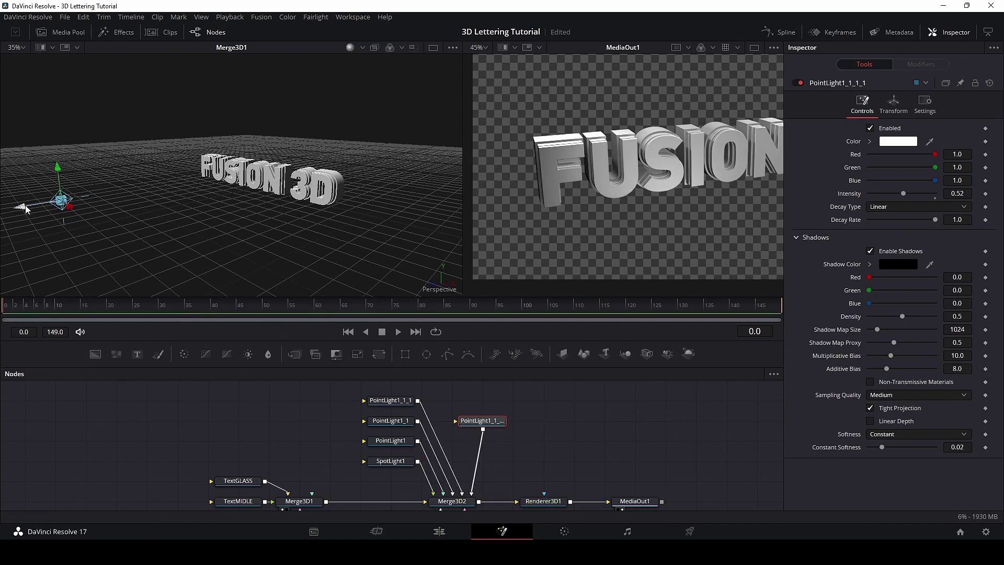
Position PointLight1_1_1_1 beside the "F" at letter height using the Front and Perspective views, and set its intensity to 0.472.
{"action": "left_click_drag", "start_coordinate": [62, 201], "coordinate": [239, 189]}
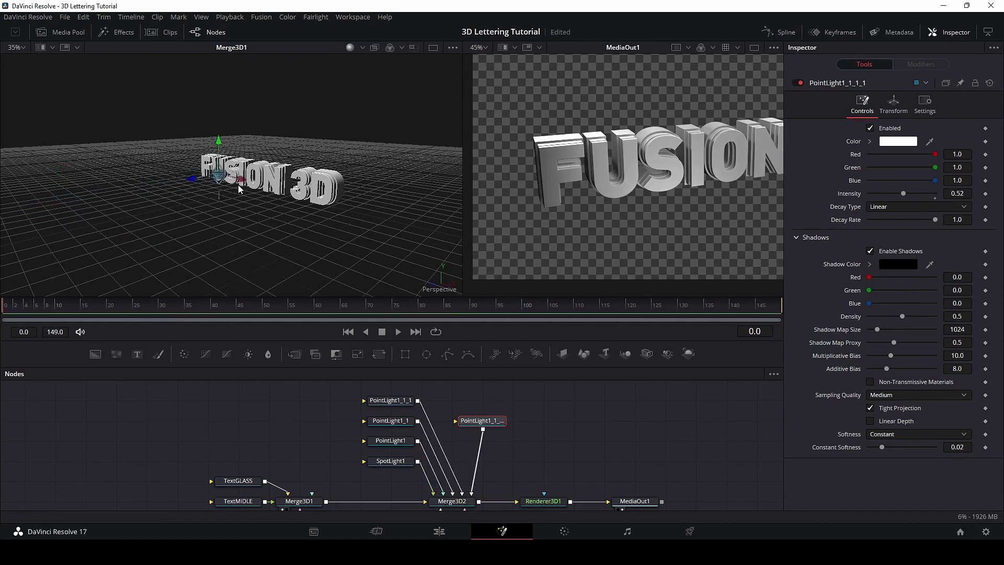
{"action": "left_click_drag", "start_coordinate": [168, 95], "coordinate": [175, 157]}
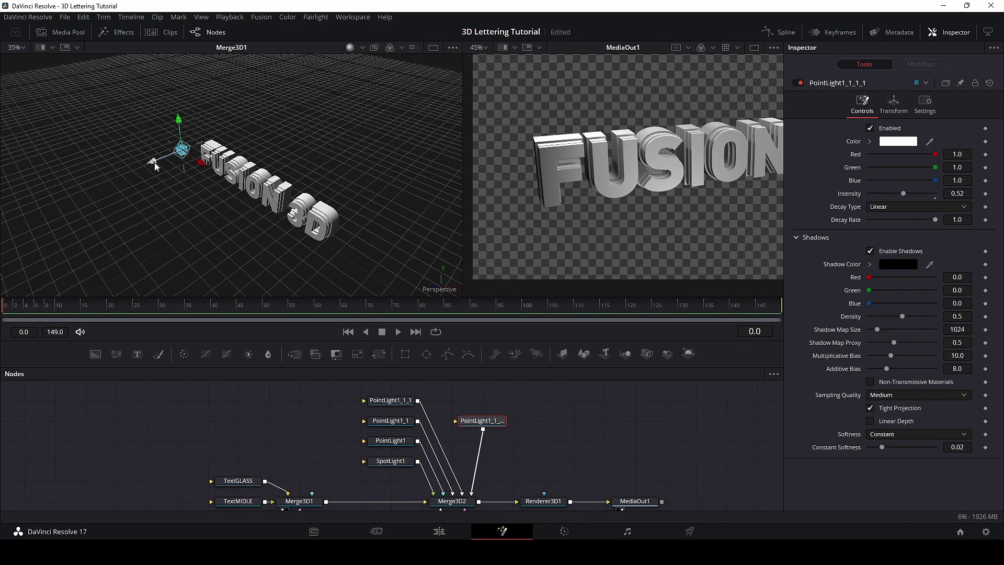
{"action": "right_click", "coordinate": [453, 289]}
{"action": "left_click", "coordinate": [471, 347]}
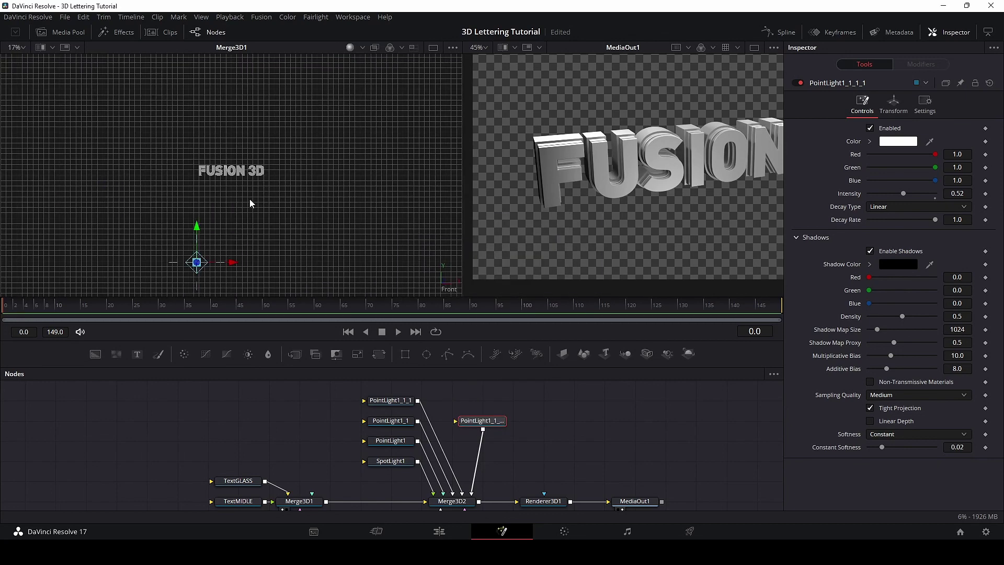
{"action": "left_click_drag", "start_coordinate": [197, 225], "coordinate": [154, 167]}
{"action": "scroll", "coordinate": [173, 160], "scroll_direction": "up", "scroll_amount": 10}
{"action": "left_click_drag", "start_coordinate": [903, 194], "coordinate": [900, 195]}
{"action": "right_click", "coordinate": [449, 289]}
{"action": "left_click", "coordinate": [316, 276]}
{"action": "left_click", "coordinate": [151, 170]}
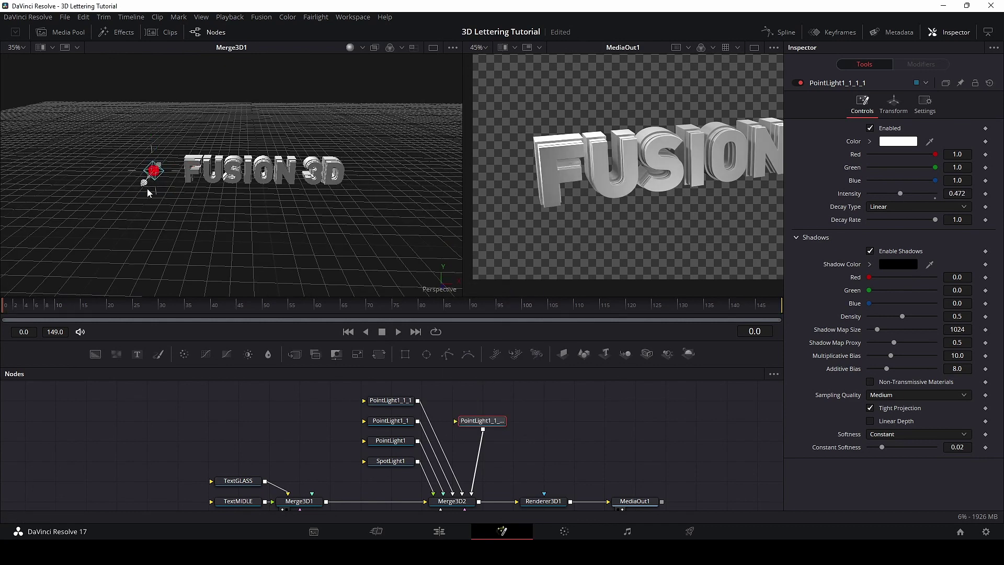
{"action": "left_click_drag", "start_coordinate": [149, 188], "coordinate": [147, 188]}
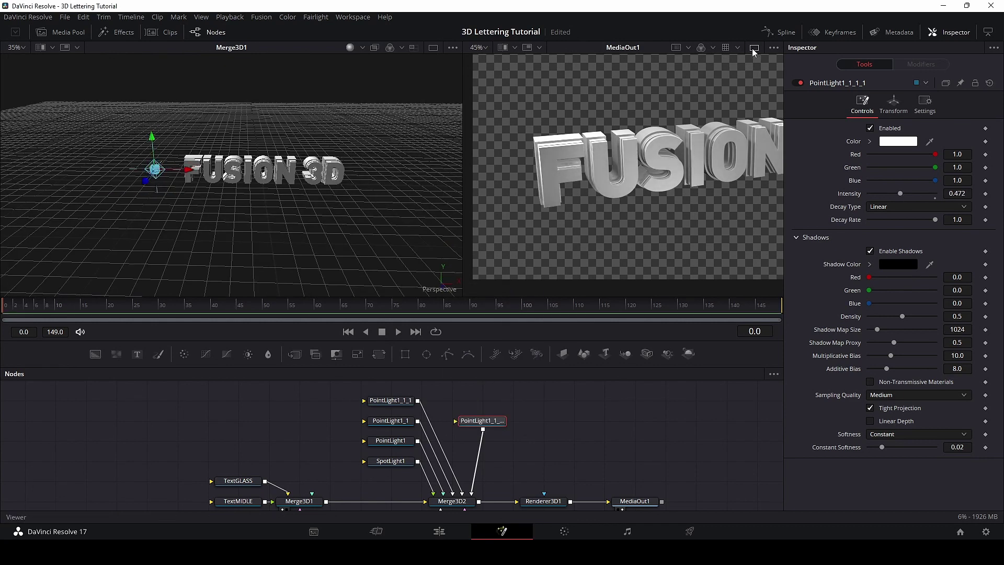
Examine the lit lettering in an enlarged single MediaOut1 view.
{"action": "key", "text": "F4"}
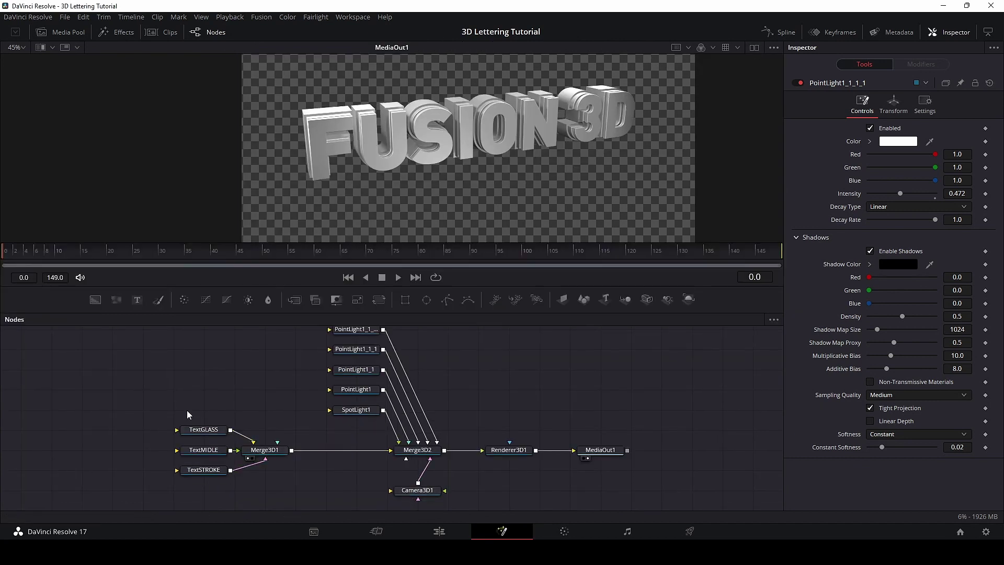
{"action": "left_click_drag", "start_coordinate": [177, 403], "coordinate": [288, 506]}
{"action": "left_click_drag", "start_coordinate": [495, 384], "coordinate": [491, 402]}
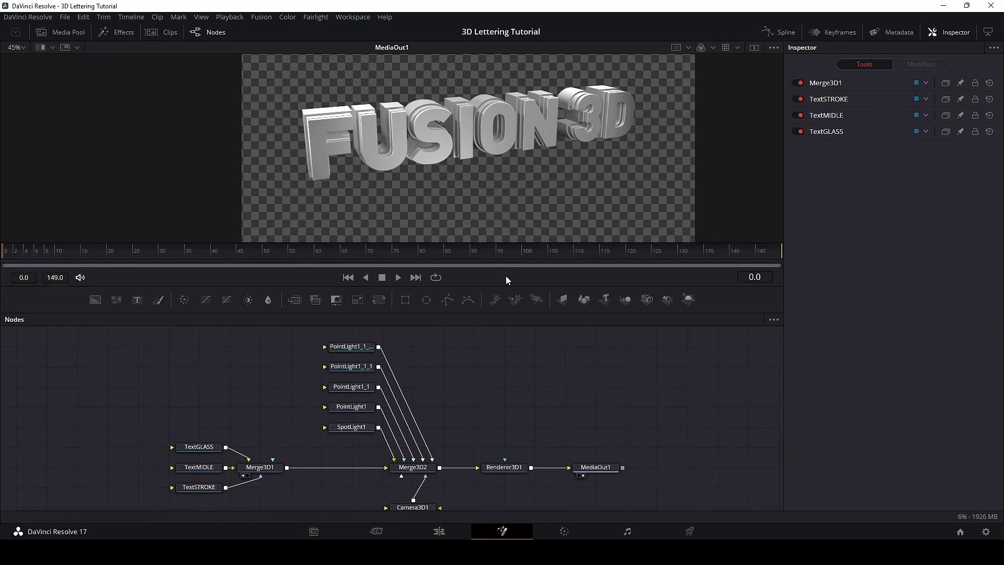
{"action": "left_click_drag", "start_coordinate": [511, 290], "coordinate": [510, 373]}
{"action": "scroll", "coordinate": [497, 323], "scroll_direction": "up", "scroll_amount": 2}
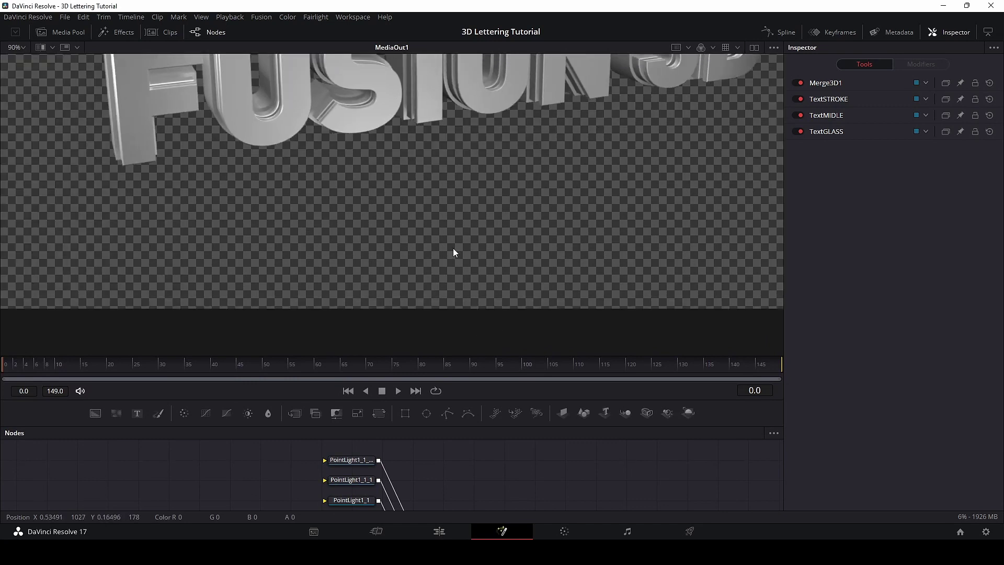
{"action": "left_click_drag", "start_coordinate": [453, 248], "coordinate": [431, 328]}
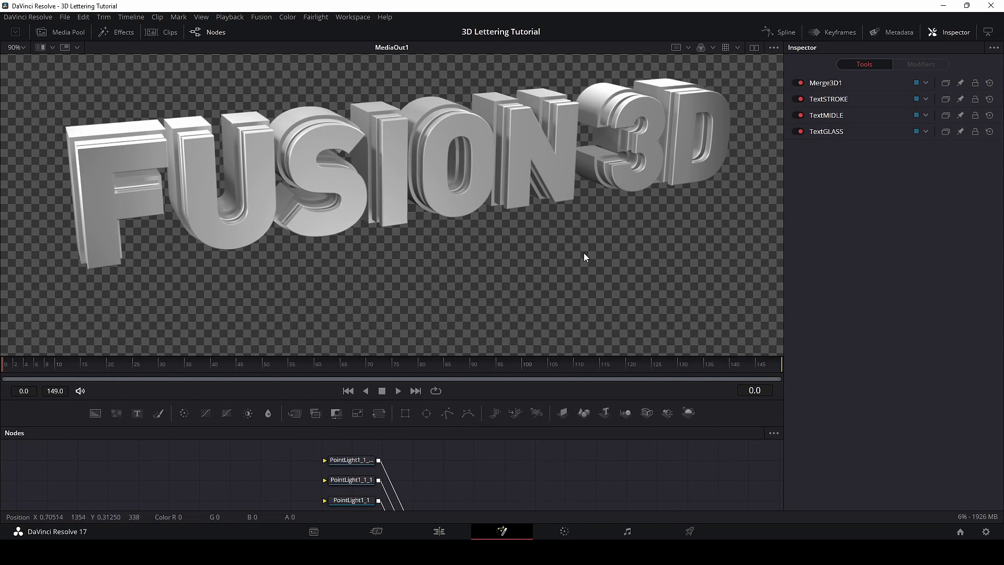
{"action": "scroll", "coordinate": [584, 253], "scroll_direction": "down", "scroll_amount": 3}
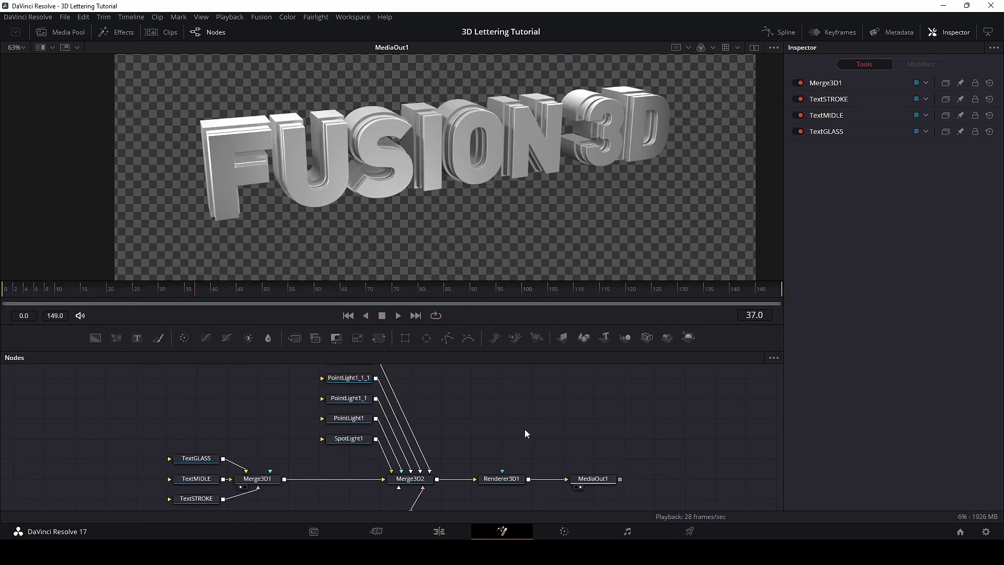
Set the TextSTROKE material color to dark grey with a value of 0.173.
{"action": "left_click_drag", "start_coordinate": [491, 429], "coordinate": [598, 405]}
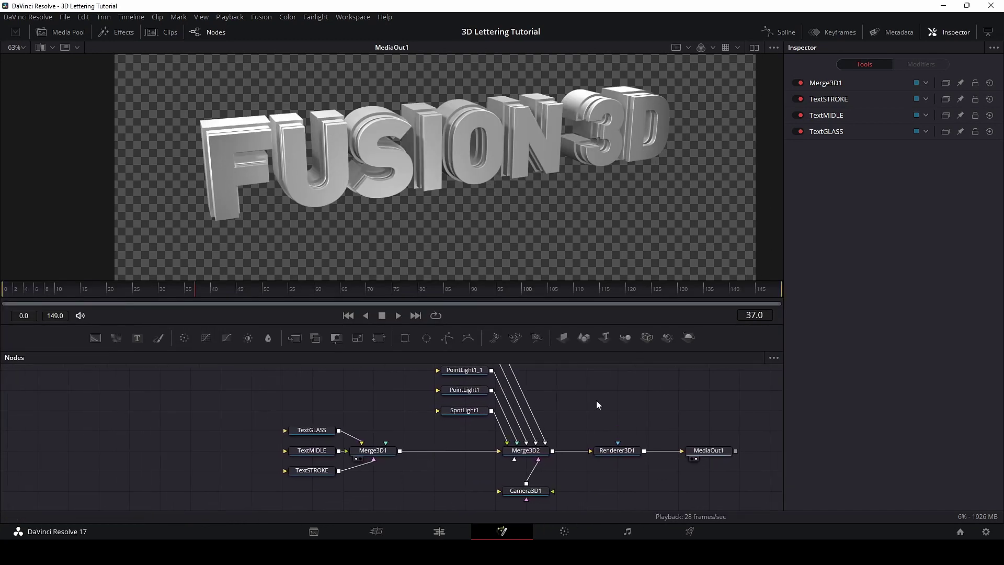
{"action": "left_click", "coordinate": [320, 470]}
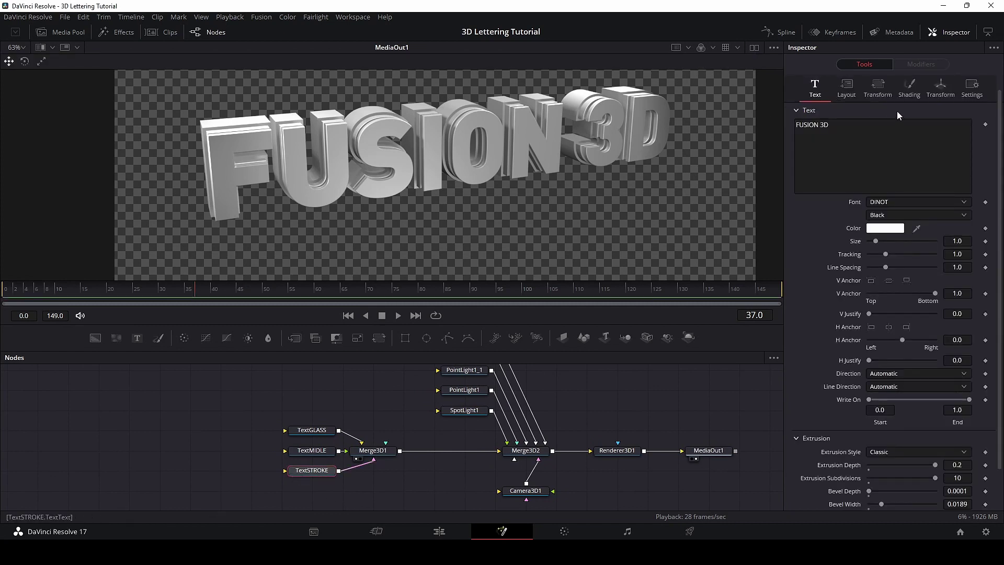
{"action": "left_click", "coordinate": [907, 95]}
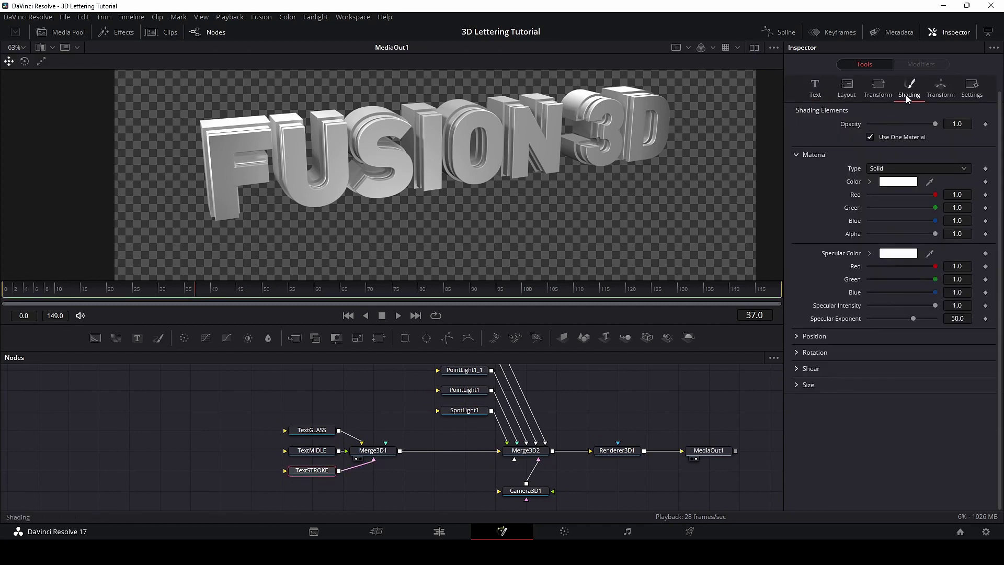
{"action": "left_click", "coordinate": [869, 182]}
{"action": "mouse_move", "coordinate": [881, 230]}
{"action": "left_mouse_down"}
{"action": "mouse_move", "coordinate": [866, 251]}
{"action": "mouse_move", "coordinate": [856, 237]}
{"action": "mouse_move", "coordinate": [855, 246]}
{"action": "left_mouse_up"}
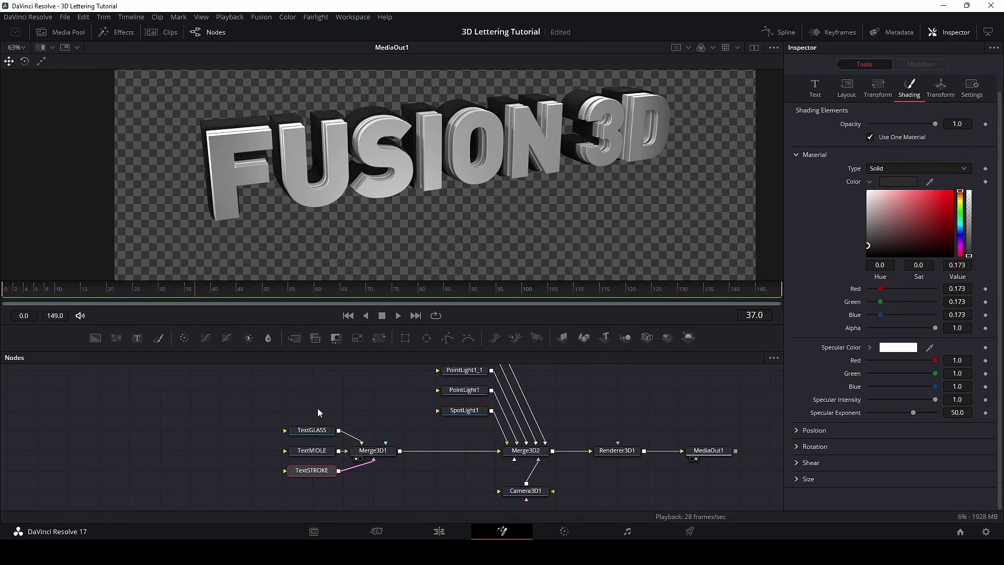
Set the TextMIDLE text color to dark red #b02836 and check the letter edges up close.
{"action": "left_click", "coordinate": [312, 451]}
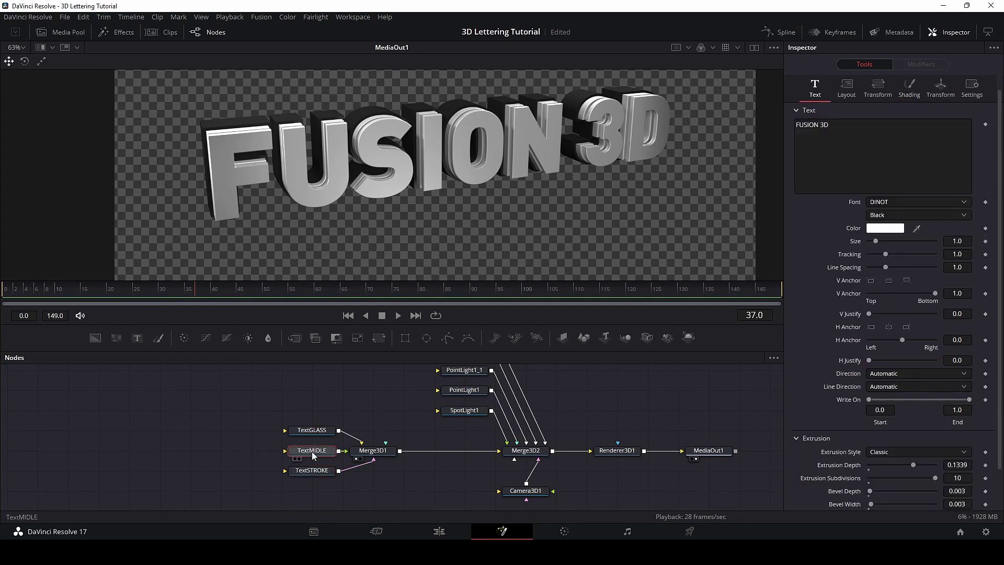
{"action": "left_click", "coordinate": [885, 228]}
{"action": "left_click", "coordinate": [497, 215]}
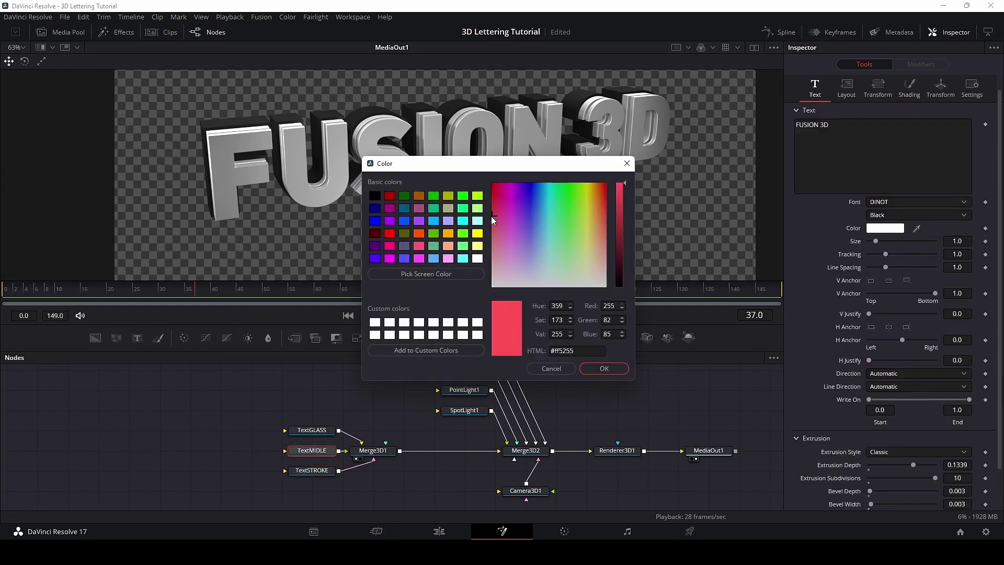
{"action": "left_click_drag", "start_coordinate": [623, 195], "coordinate": [494, 206]}
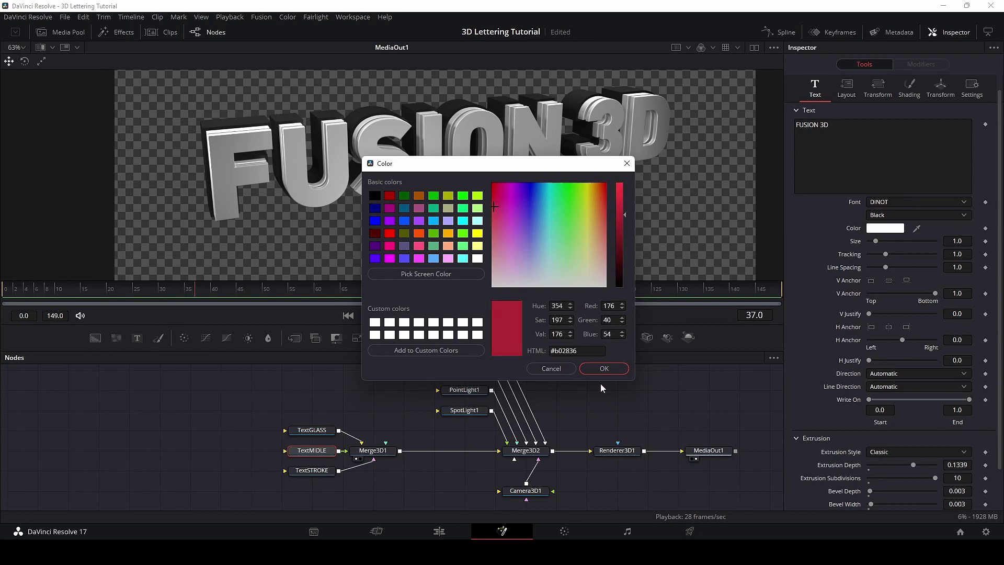
{"action": "left_click", "coordinate": [605, 369]}
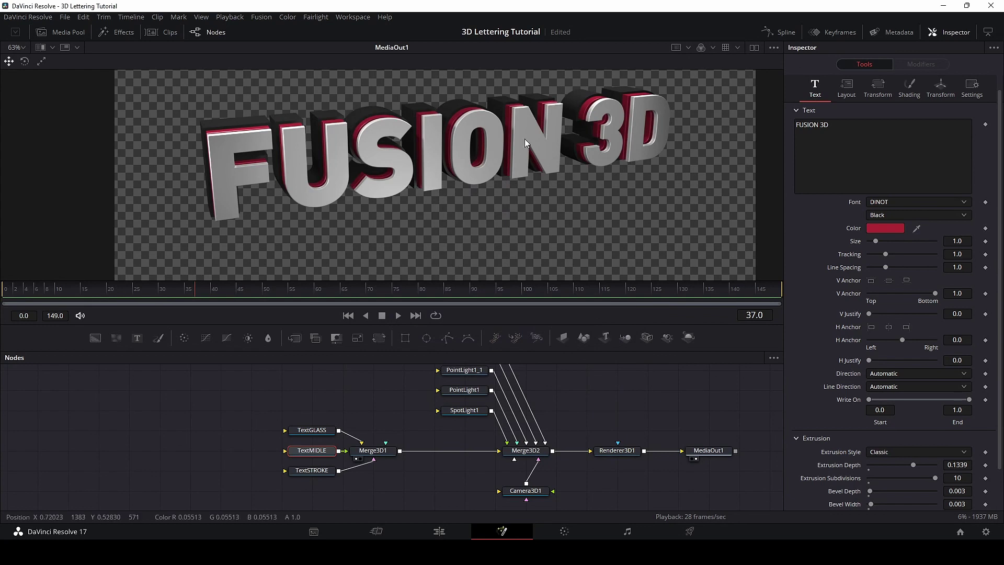
{"action": "scroll", "coordinate": [525, 139], "scroll_direction": "up", "scroll_amount": 5}
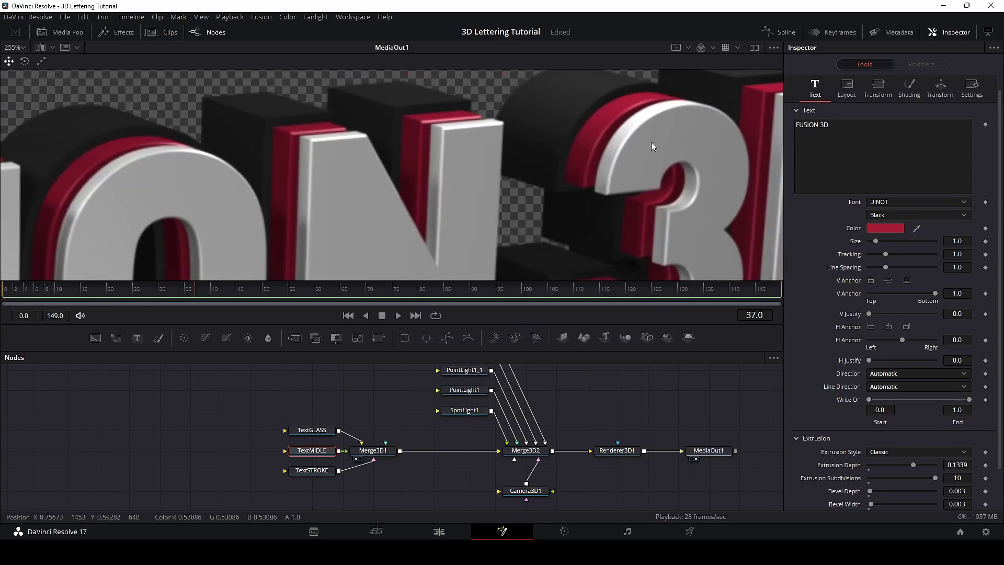
{"action": "scroll", "coordinate": [626, 192], "scroll_direction": "down", "scroll_amount": 5}
{"action": "scroll", "coordinate": [453, 184], "scroll_direction": "down", "scroll_amount": 2}
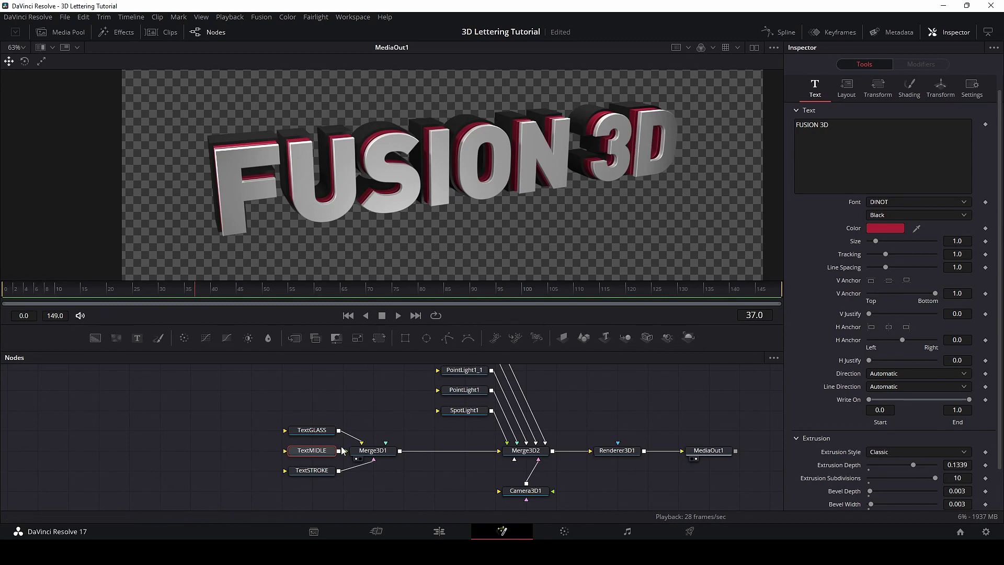
Set the TextGLASS material alpha to 0.6 and check the transparent front layer up close.
{"action": "left_click", "coordinate": [314, 431]}
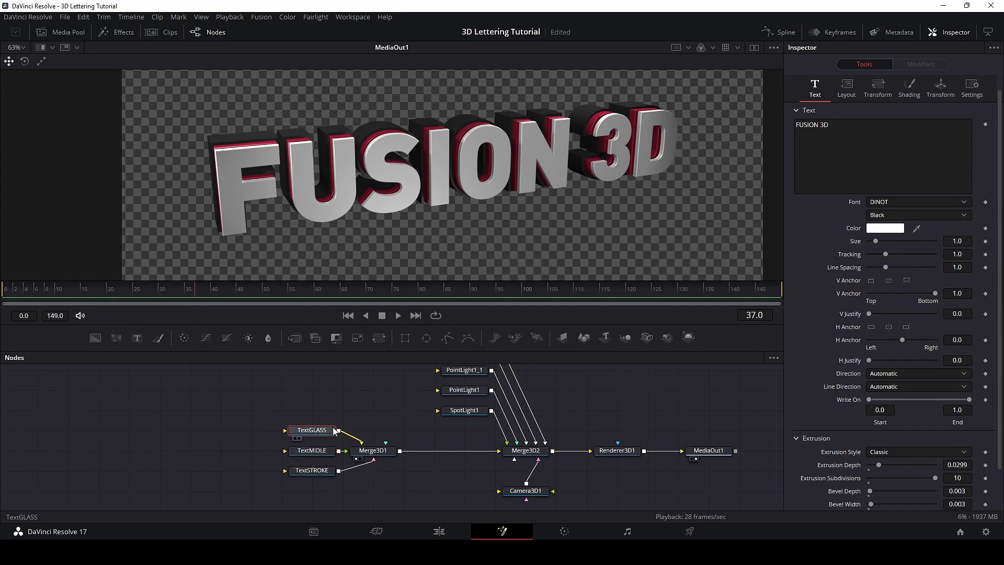
{"action": "left_click", "coordinate": [909, 88]}
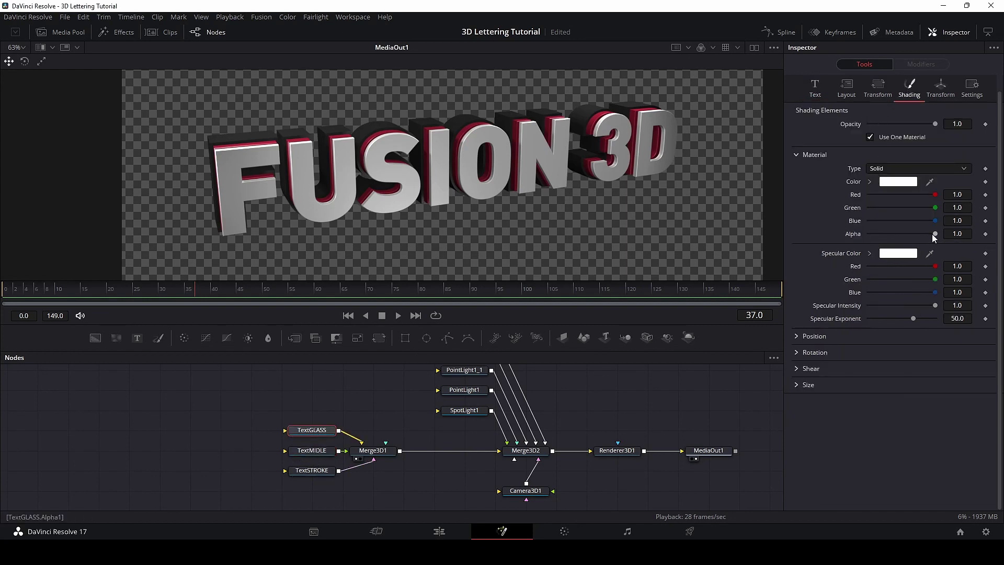
{"action": "left_click_drag", "start_coordinate": [934, 234], "coordinate": [925, 237]}
{"action": "left_click", "coordinate": [963, 234]}
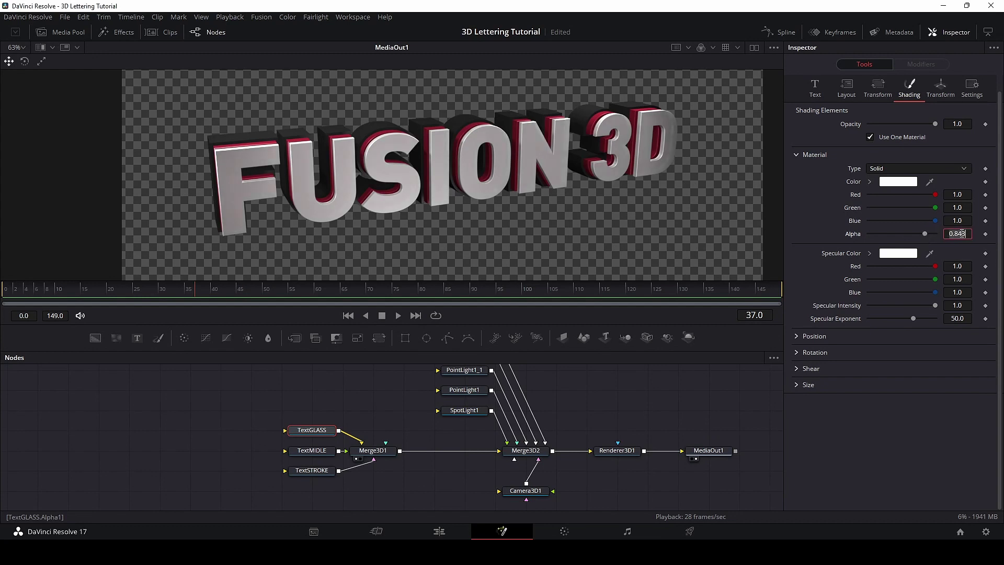
{"action": "type", "text": "0.6"}
{"action": "key", "text": "Return"}
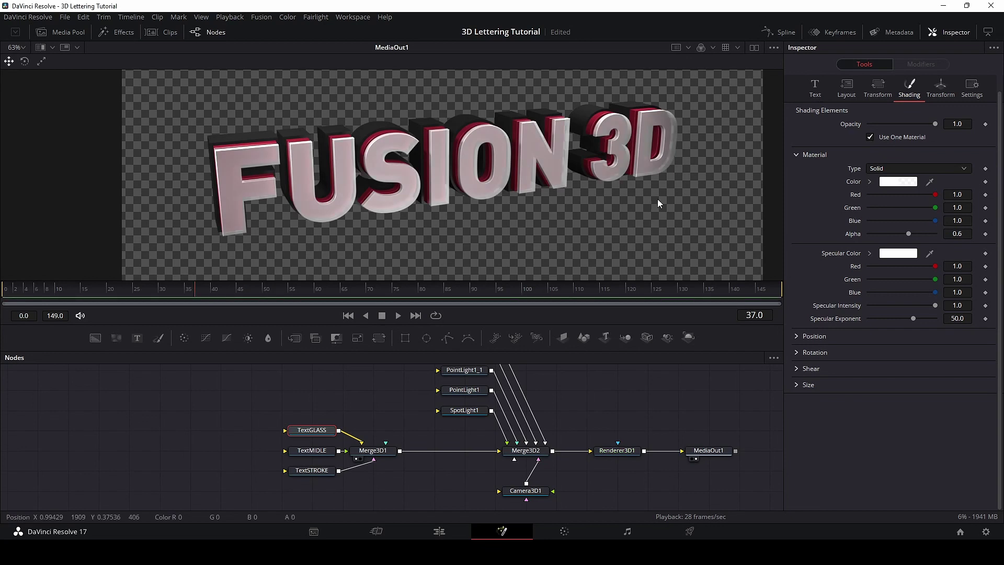
{"action": "scroll", "coordinate": [634, 223], "scroll_direction": "up", "scroll_amount": 4}
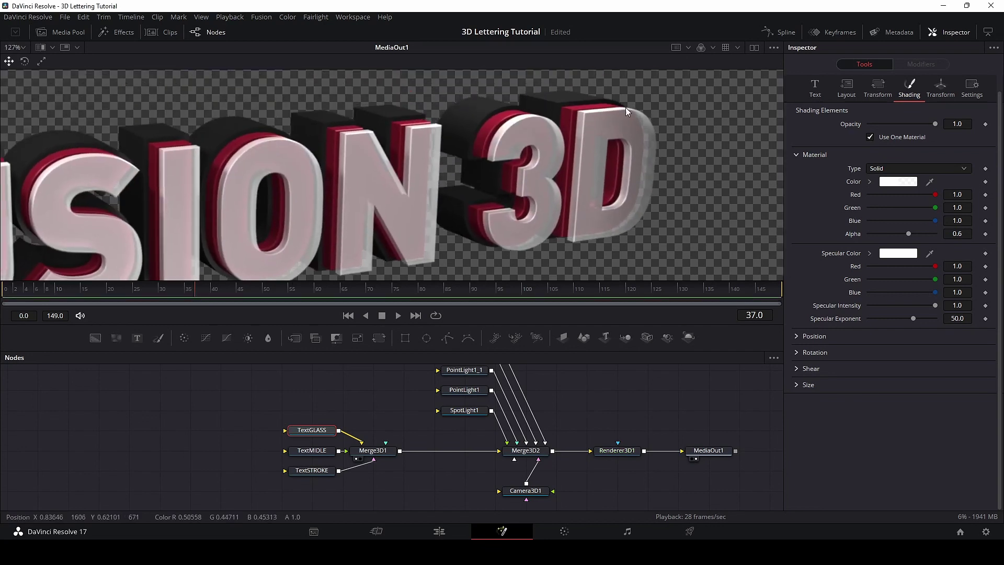
{"action": "scroll", "coordinate": [619, 204], "scroll_direction": "up", "scroll_amount": 2}
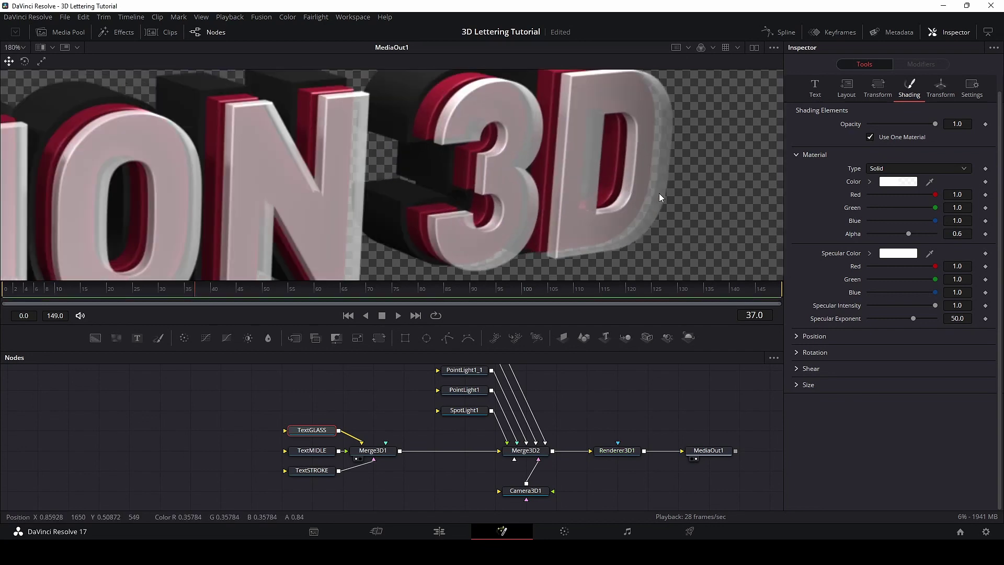
{"action": "scroll", "coordinate": [658, 197], "scroll_direction": "down", "scroll_amount": 6}
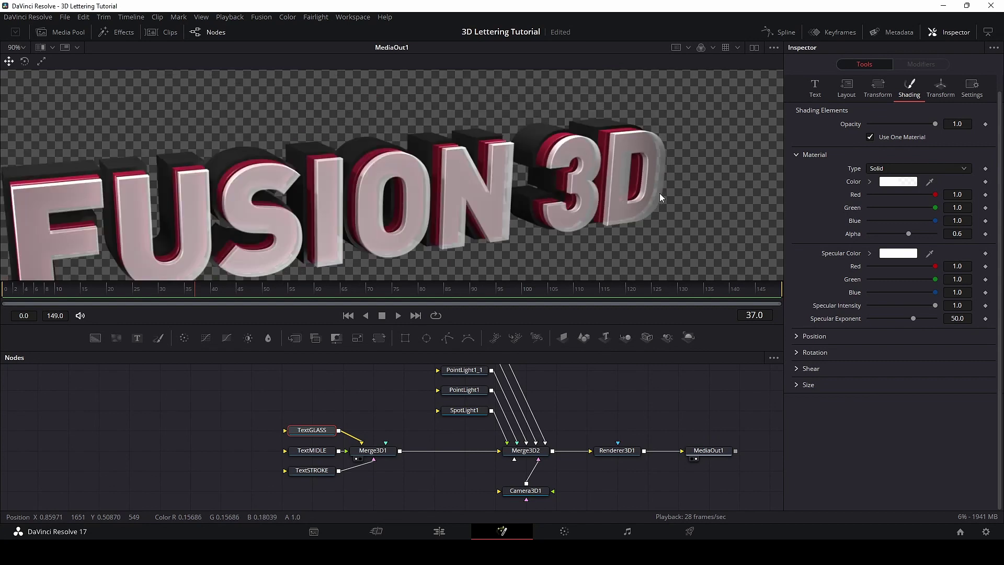
{"action": "scroll", "coordinate": [471, 230], "scroll_direction": "down", "scroll_amount": 2}
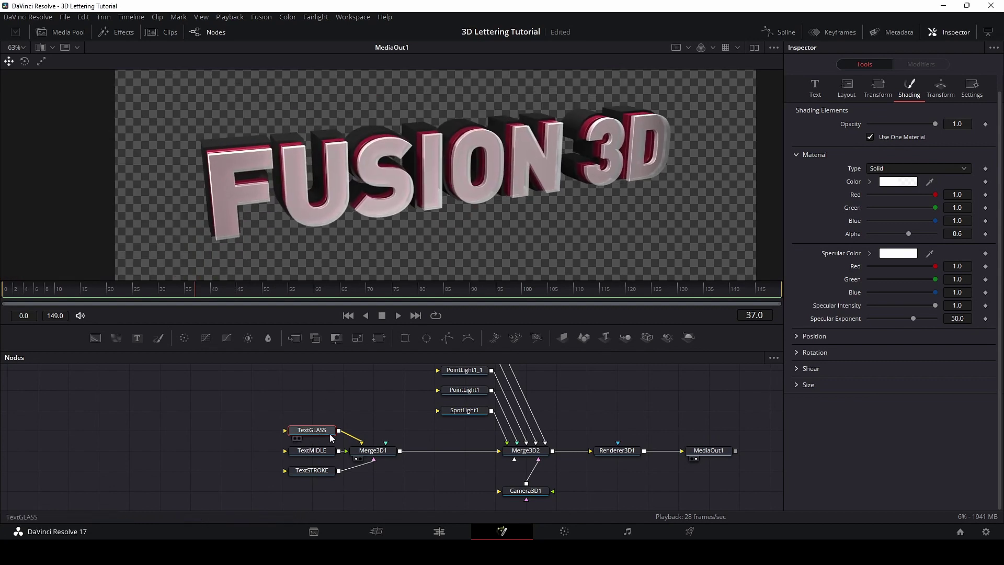
Change the TextGLASS material type to Image and feed it the brushed-metal background texture from the 3 - Textures folder.
{"action": "left_click", "coordinate": [882, 169]}
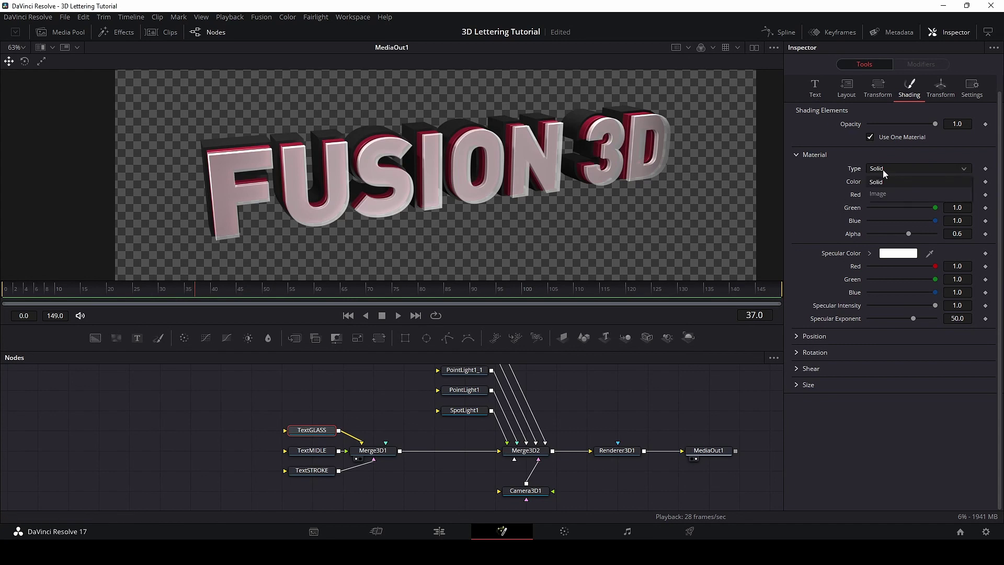
{"action": "left_click", "coordinate": [883, 196]}
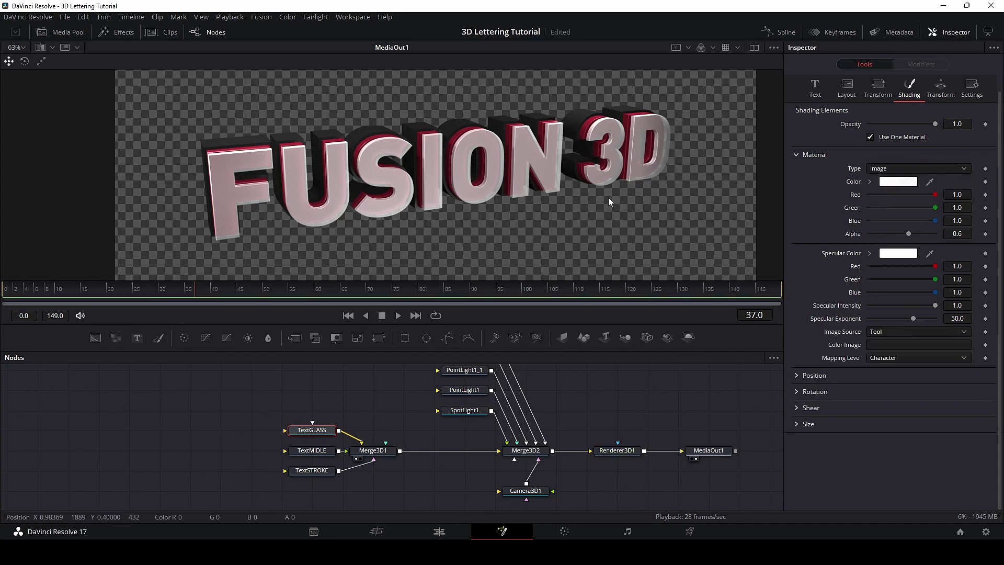
{"action": "mouse_move", "coordinate": [457, 555]}
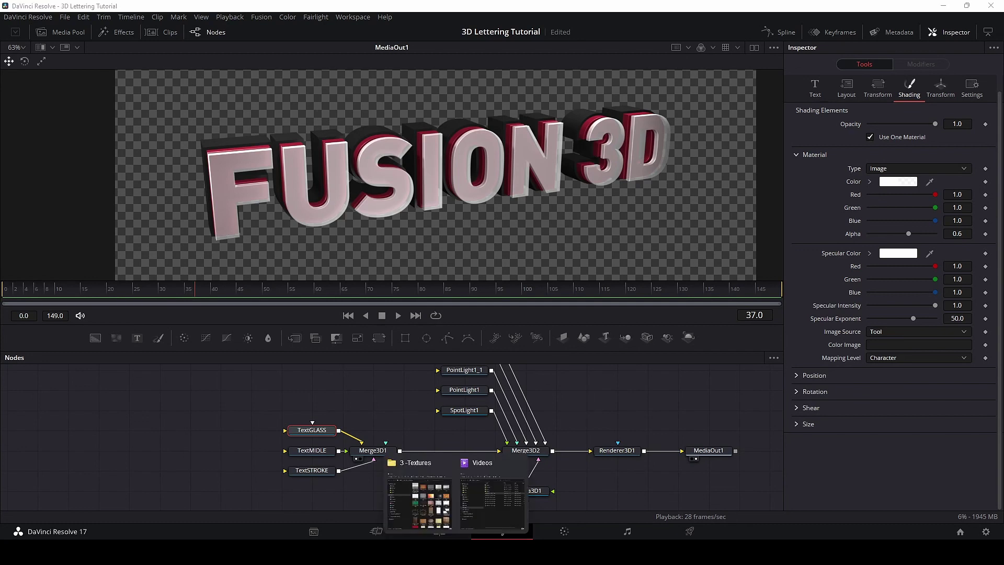
{"action": "left_click", "coordinate": [414, 497]}
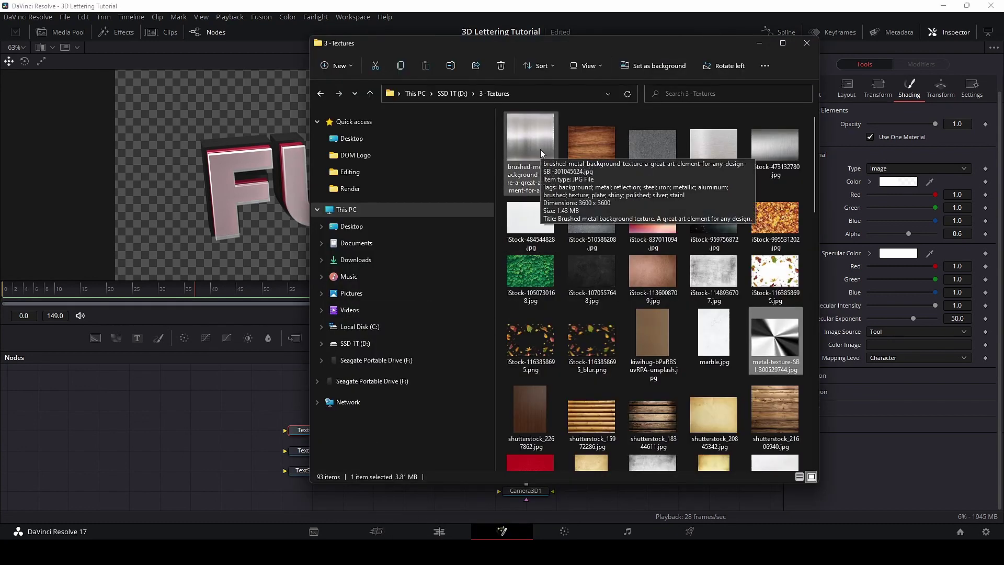
{"action": "mouse_move", "coordinate": [535, 144]}
{"action": "left_mouse_down"}
{"action": "mouse_move", "coordinate": [220, 418]}
{"action": "mouse_move", "coordinate": [239, 432]}
{"action": "mouse_move", "coordinate": [303, 416]}
{"action": "mouse_move", "coordinate": [312, 428]}
{"action": "left_mouse_up"}
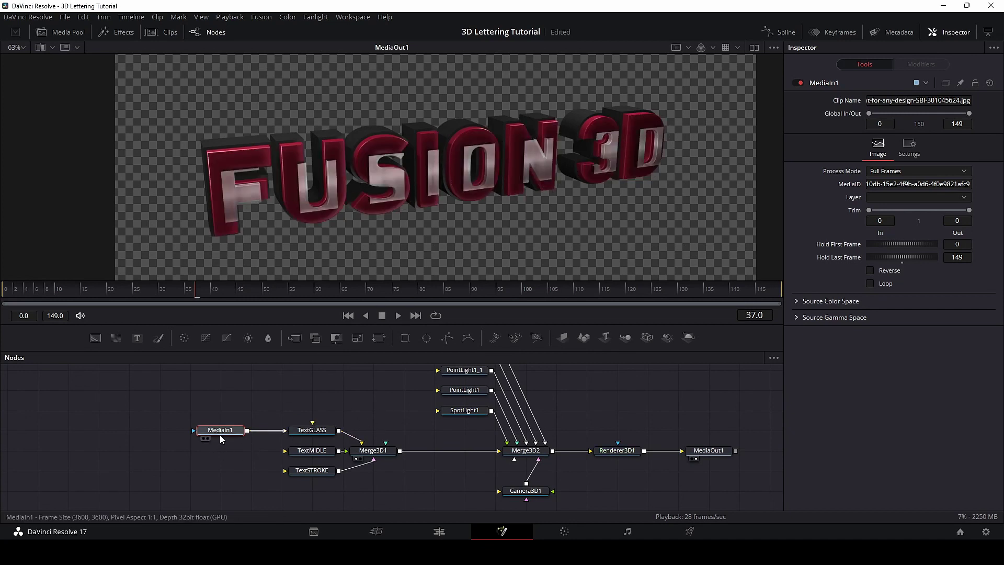
Insert a Transform node between MediaIn1 and TextGLASS and set its size to 2.27.
{"action": "mouse_move", "coordinate": [224, 434]}
{"action": "left_click_drag", "start_coordinate": [228, 433], "coordinate": [170, 438]}
{"action": "left_click_drag", "start_coordinate": [379, 337], "coordinate": [239, 435]}
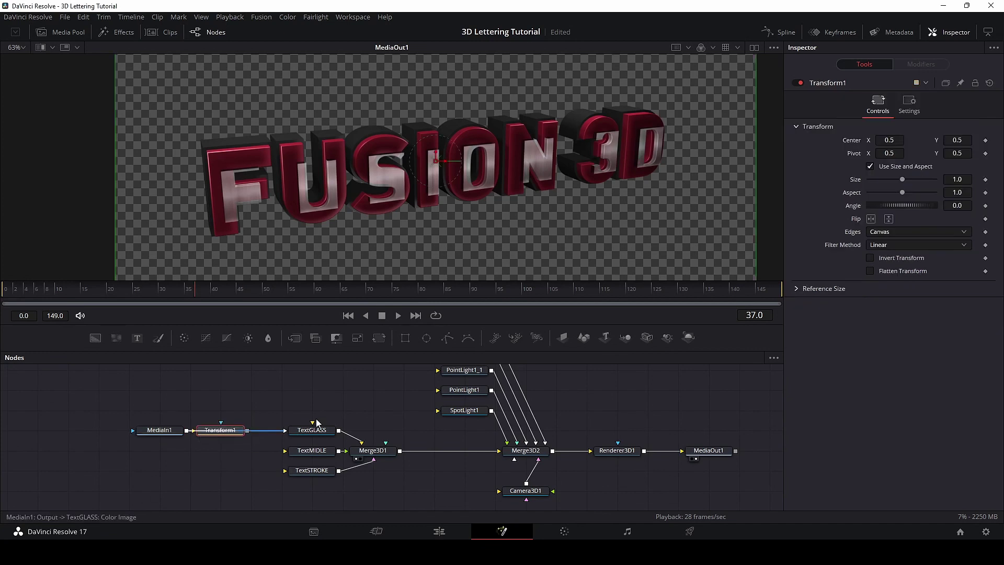
{"action": "left_click_drag", "start_coordinate": [905, 179], "coordinate": [908, 181]}
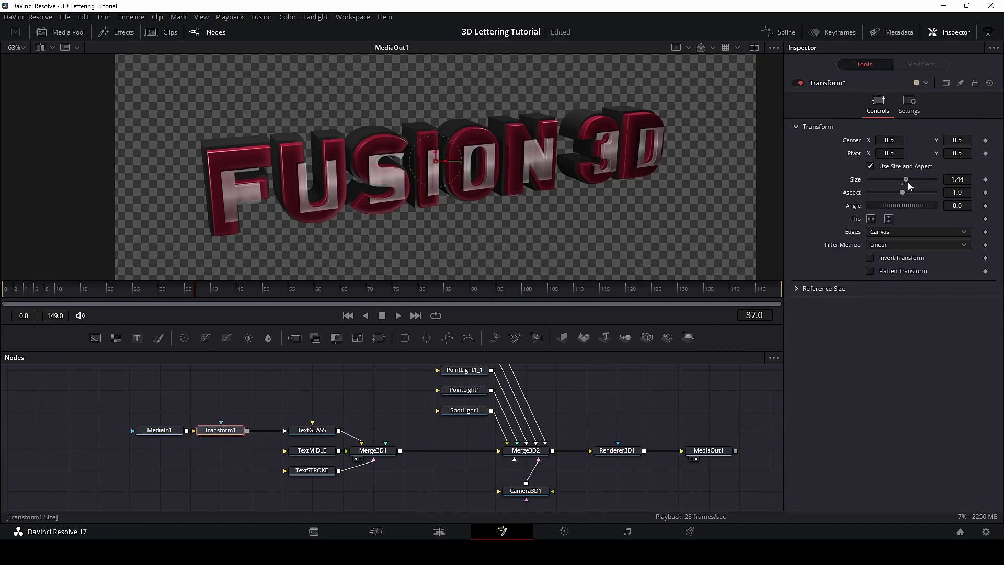
{"action": "mouse_move", "coordinate": [231, 431]}
{"action": "left_mouse_down"}
{"action": "mouse_move", "coordinate": [228, 411]}
{"action": "mouse_move", "coordinate": [230, 431]}
{"action": "left_mouse_up"}
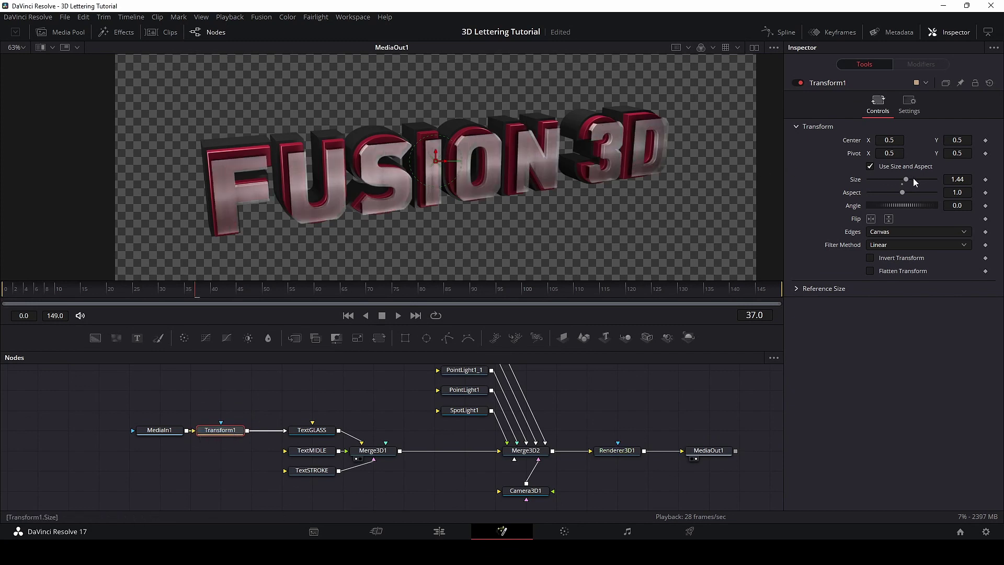
{"action": "left_click_drag", "start_coordinate": [906, 182], "coordinate": [913, 188]}
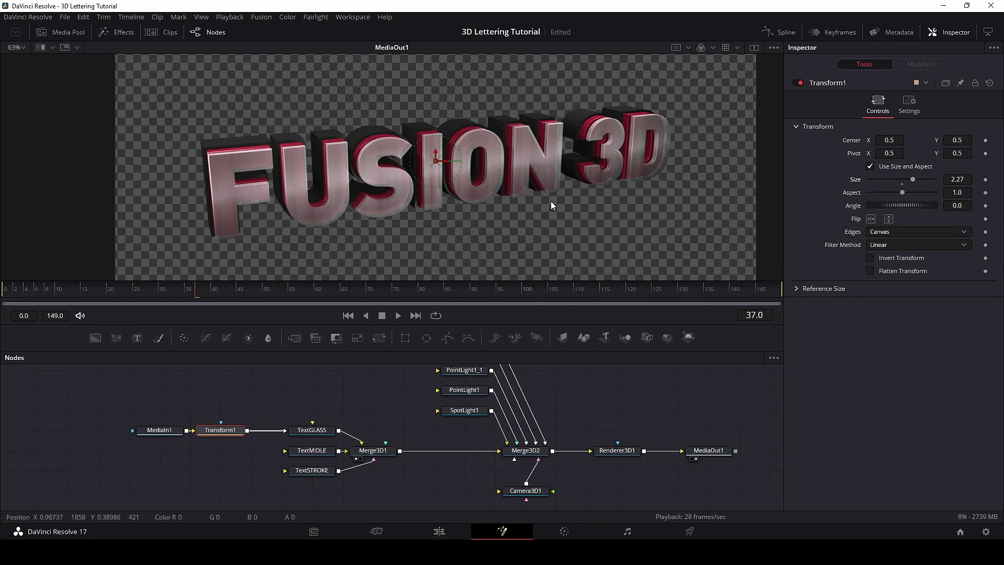
Rotate the brushed-metal texture on the letters by setting the Transform1 angle to 120.
{"action": "scroll", "coordinate": [445, 243], "scroll_direction": "up", "scroll_amount": 4}
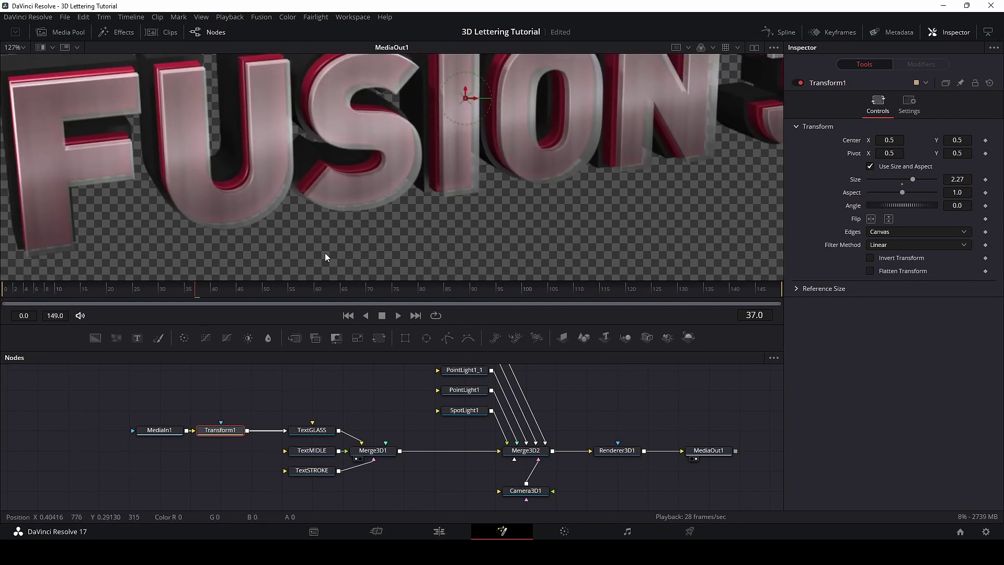
{"action": "left_click_drag", "start_coordinate": [680, 178], "coordinate": [536, 212]}
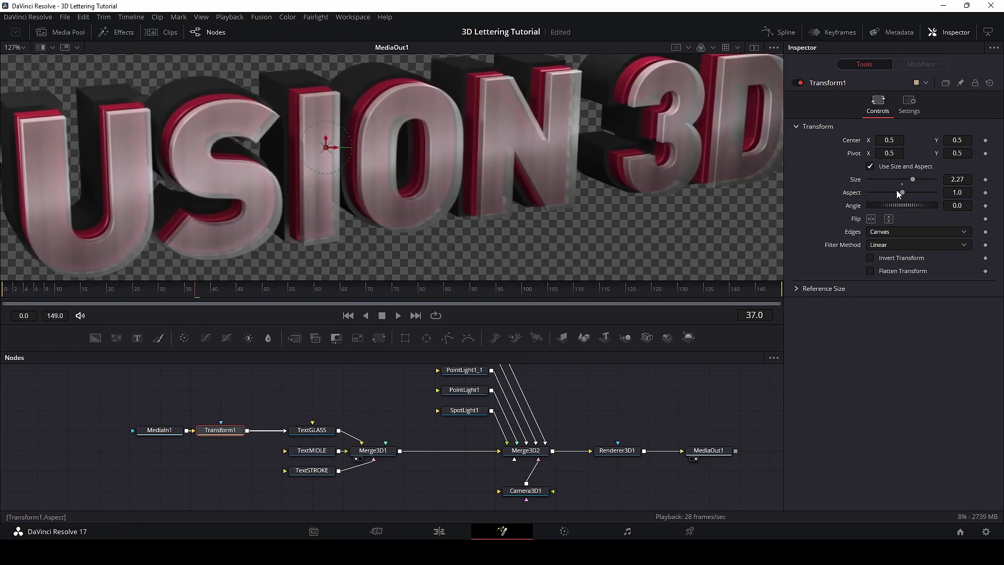
{"action": "left_click_drag", "start_coordinate": [898, 204], "coordinate": [921, 210]}
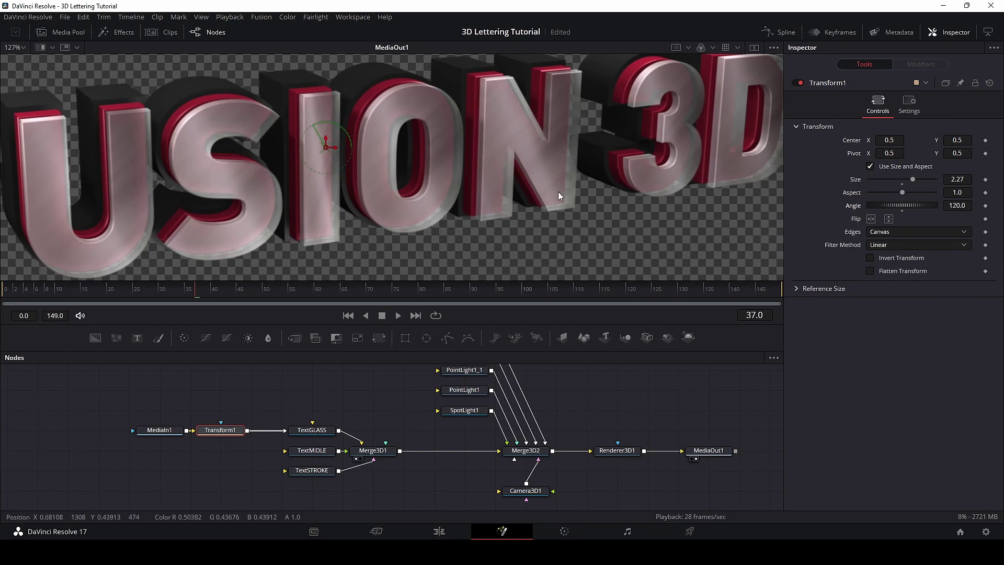
{"action": "scroll", "coordinate": [557, 192], "scroll_direction": "down", "scroll_amount": 2}
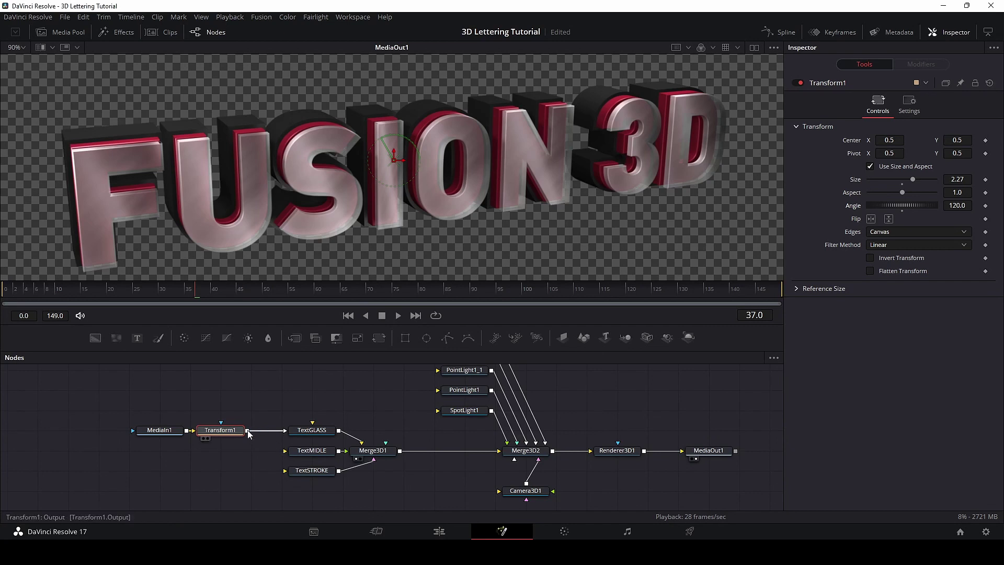
Change the TextMIDLE material type to Image with Transform1 as its color image, and check the red layer up close.
{"action": "left_click", "coordinate": [325, 456]}
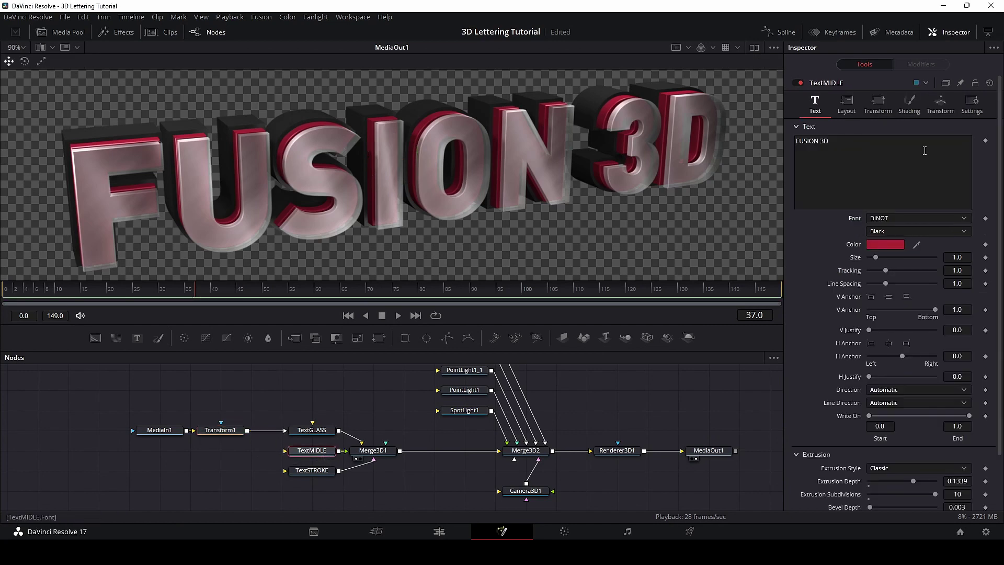
{"action": "left_click", "coordinate": [913, 105]}
{"action": "left_click", "coordinate": [890, 187]}
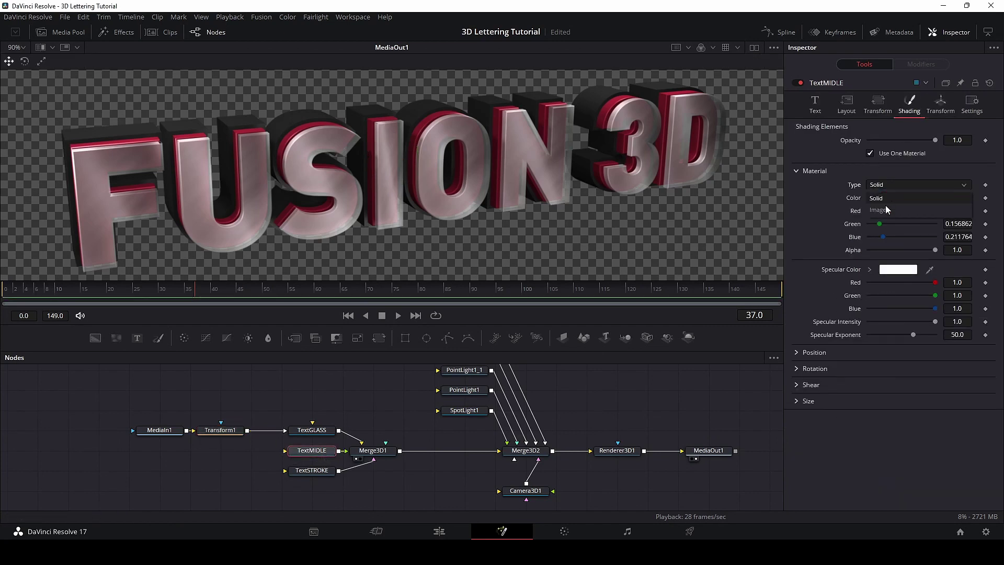
{"action": "left_click", "coordinate": [887, 212]}
{"action": "left_click_drag", "start_coordinate": [247, 430], "coordinate": [314, 449]}
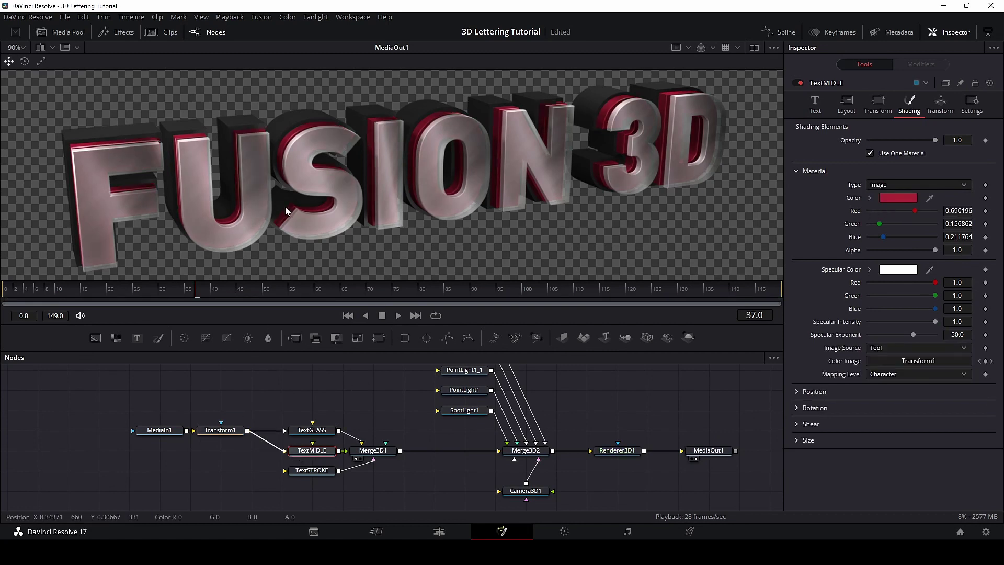
{"action": "scroll", "coordinate": [377, 214], "scroll_direction": "up", "scroll_amount": 2}
{"action": "scroll", "coordinate": [378, 214], "scroll_direction": "down", "scroll_amount": 2}
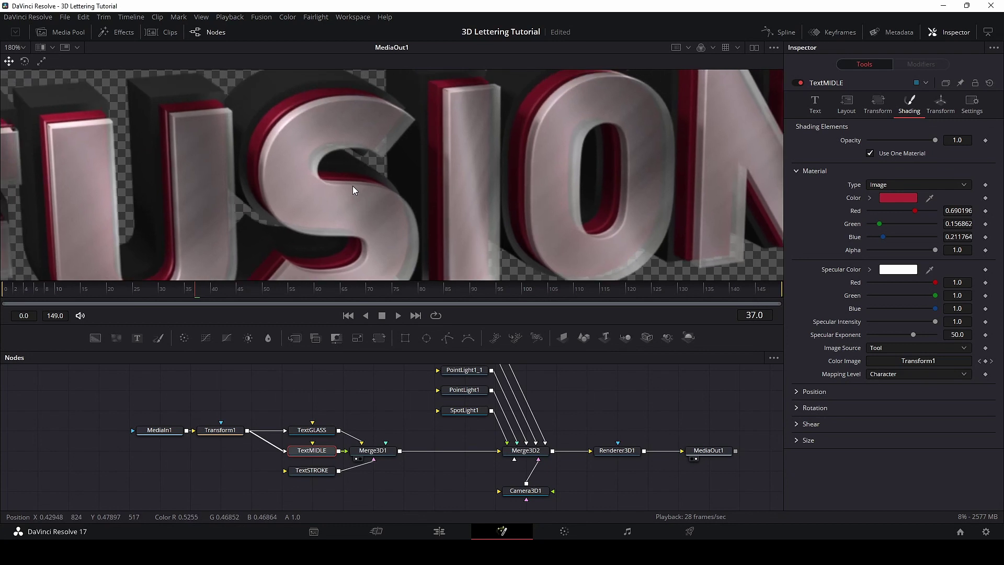
{"action": "scroll", "coordinate": [353, 186], "scroll_direction": "up", "scroll_amount": 4}
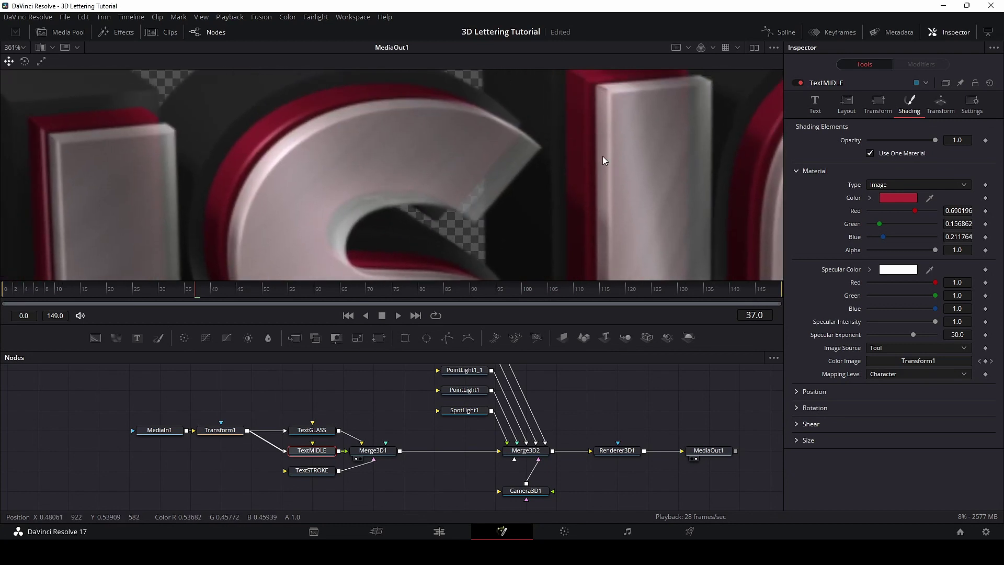
{"action": "scroll", "coordinate": [602, 156], "scroll_direction": "down", "scroll_amount": 1}
{"action": "scroll", "coordinate": [602, 156], "scroll_direction": "down", "scroll_amount": 1}
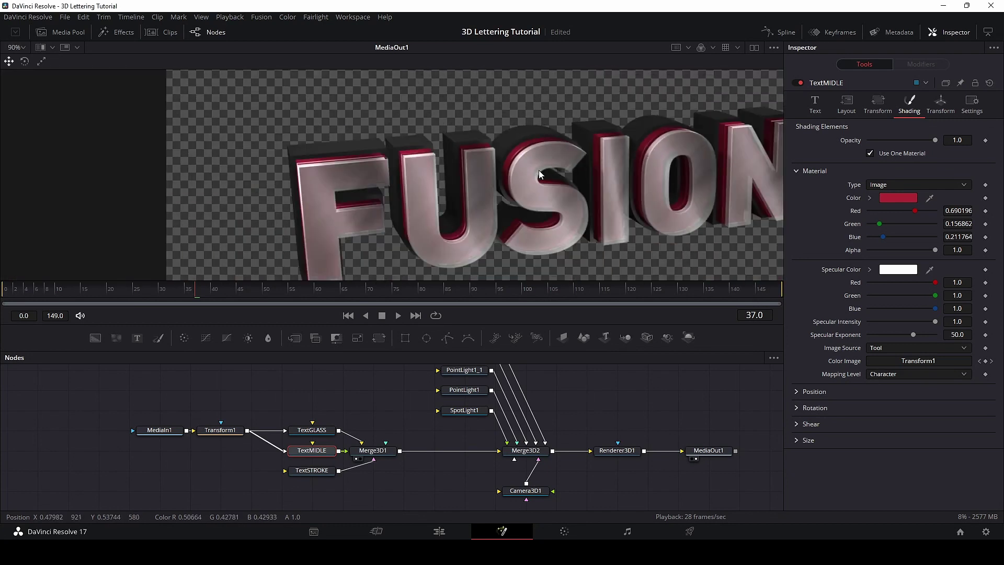
{"action": "left_click_drag", "start_coordinate": [523, 195], "coordinate": [351, 157]}
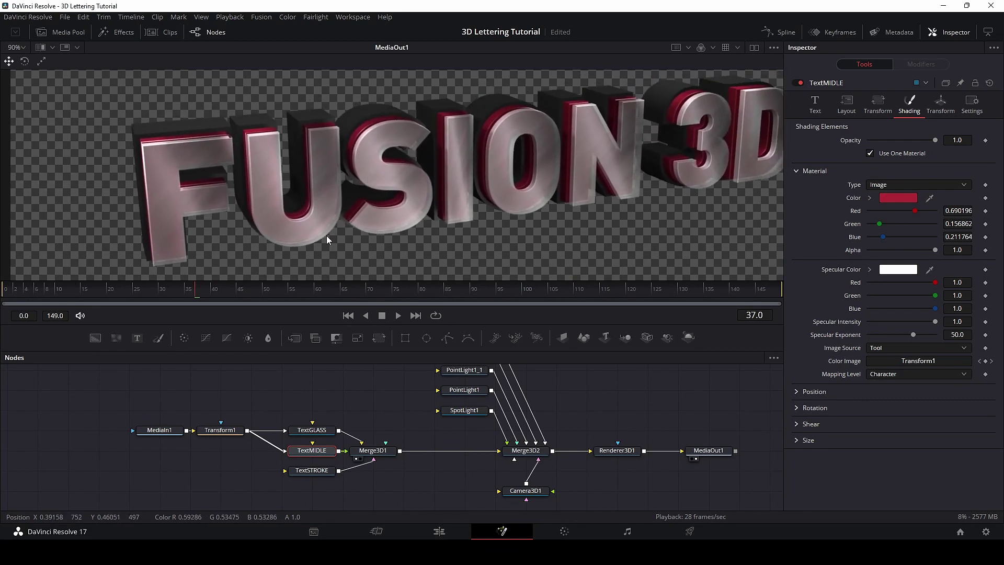
Change the TextSTROKE material type to Image and feed it the texture iStock-473132780.jpg from the 3 - Textures folder.
{"action": "left_click", "coordinate": [311, 472]}
{"action": "left_click", "coordinate": [893, 184]}
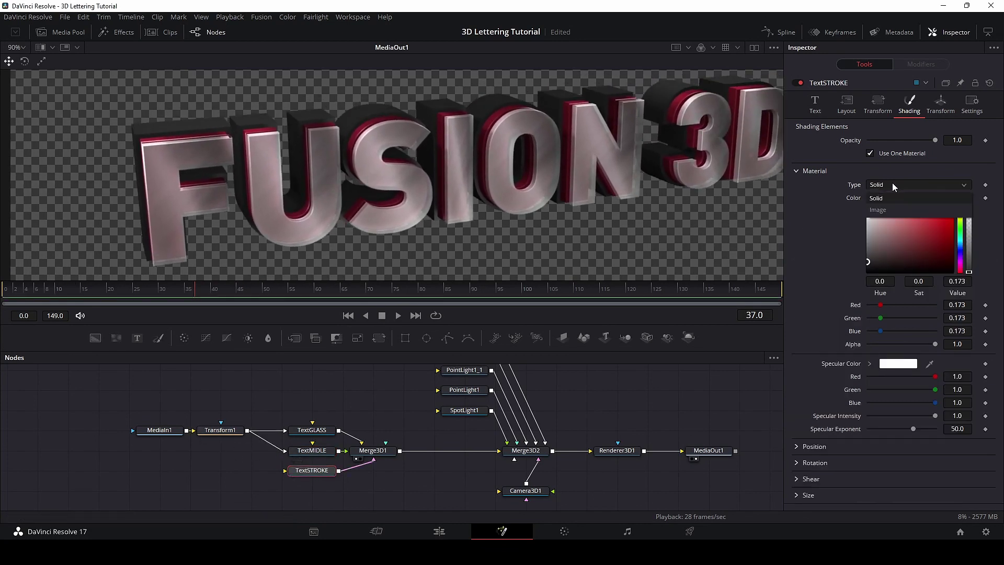
{"action": "left_click", "coordinate": [890, 211]}
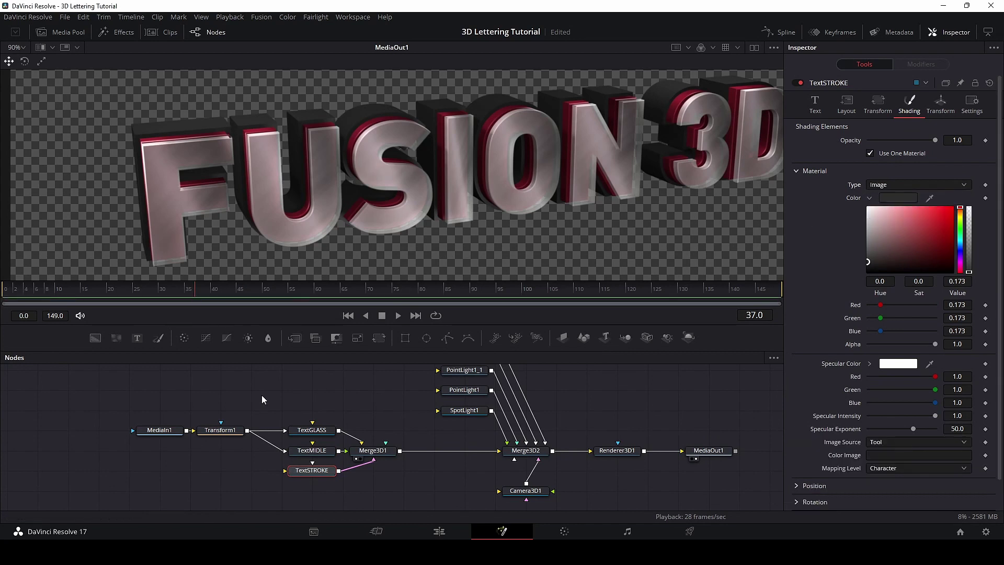
{"action": "left_click", "coordinate": [445, 463]}
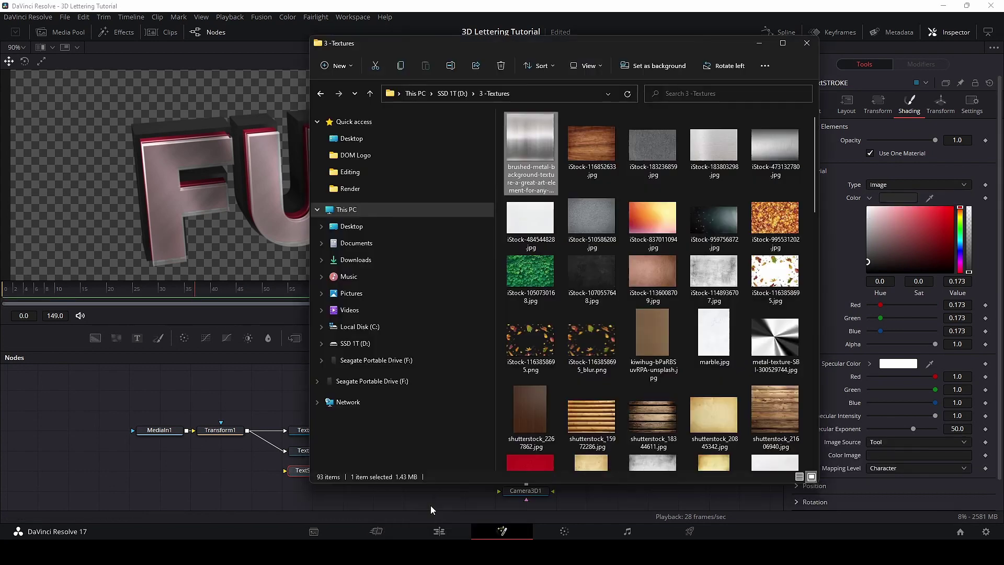
{"action": "scroll", "coordinate": [743, 314], "scroll_direction": "down", "scroll_amount": 10}
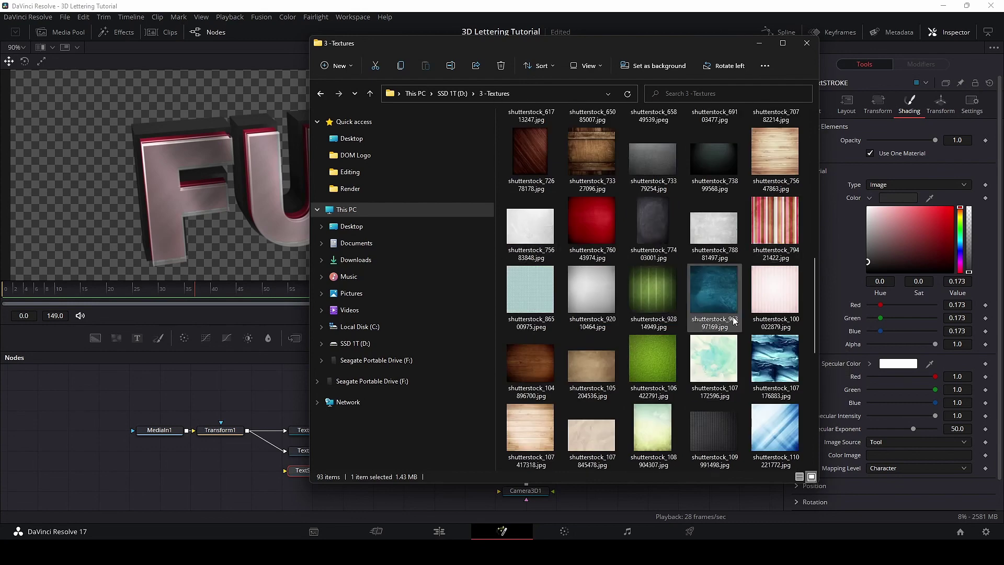
{"action": "scroll", "coordinate": [741, 172], "scroll_direction": "up", "scroll_amount": 15}
{"action": "left_click_drag", "start_coordinate": [775, 150], "coordinate": [315, 464]}
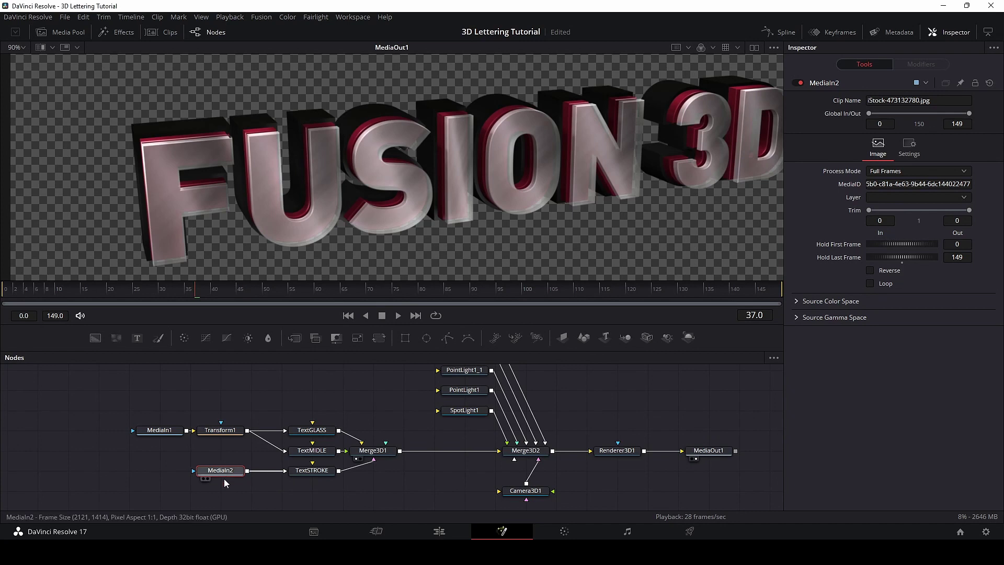
Set the TextSTROKE material color to a dark gray of about 0.192 per channel and its specular exponent to 20.5.
{"action": "left_click", "coordinate": [311, 472]}
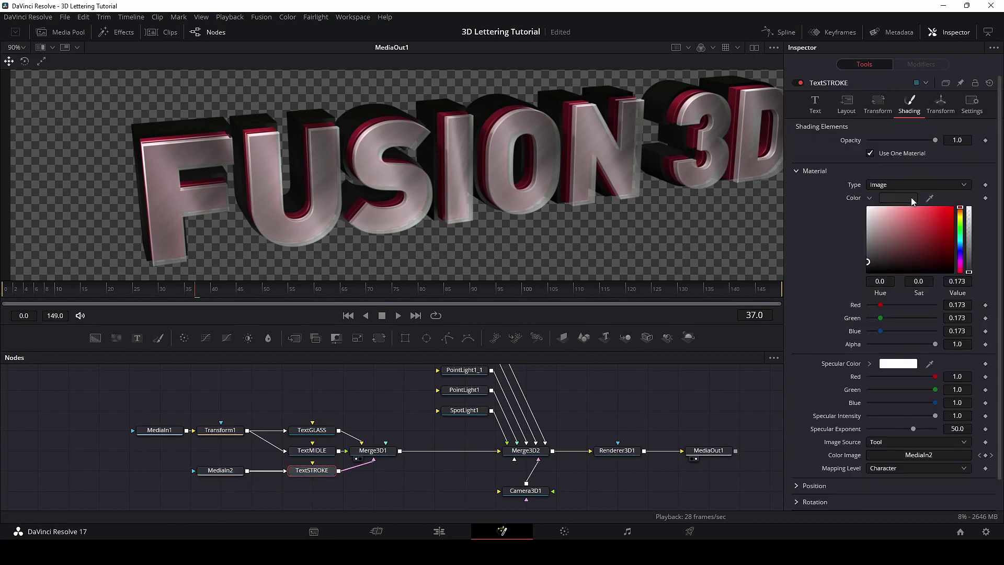
{"action": "left_click", "coordinate": [911, 197]}
{"action": "left_click", "coordinate": [624, 266]}
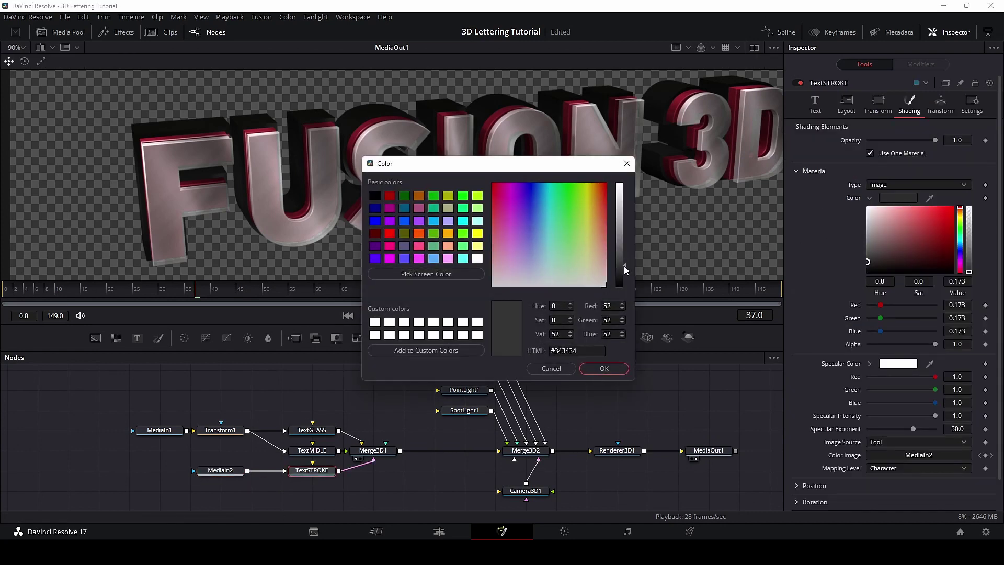
{"action": "left_click", "coordinate": [605, 369]}
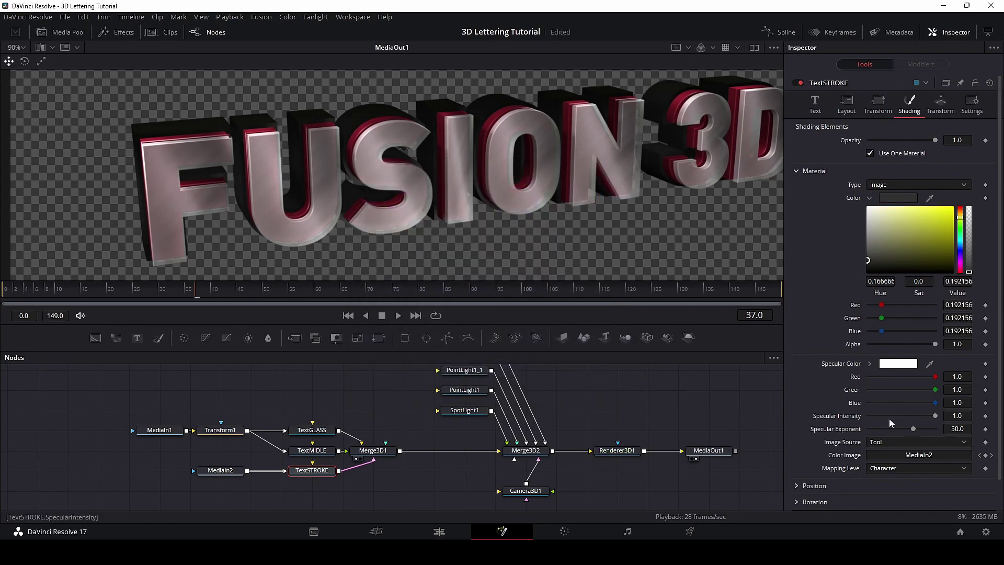
{"action": "left_click_drag", "start_coordinate": [915, 428], "coordinate": [896, 426]}
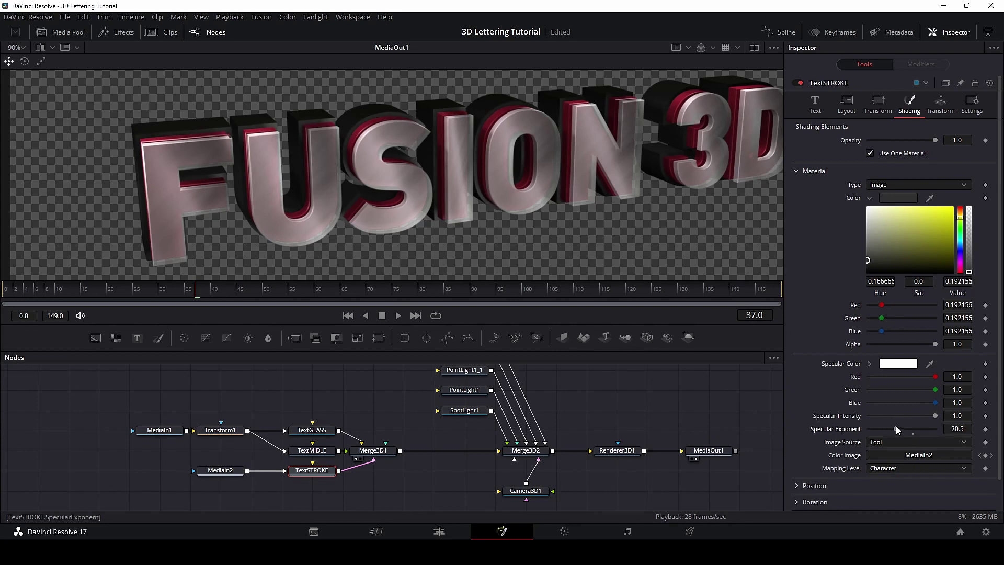
Insert a Transform node between MediaIn2 and TextSTROKE, with size 3.16 and angle -148.7.
{"action": "left_click_drag", "start_coordinate": [218, 472], "coordinate": [159, 472]}
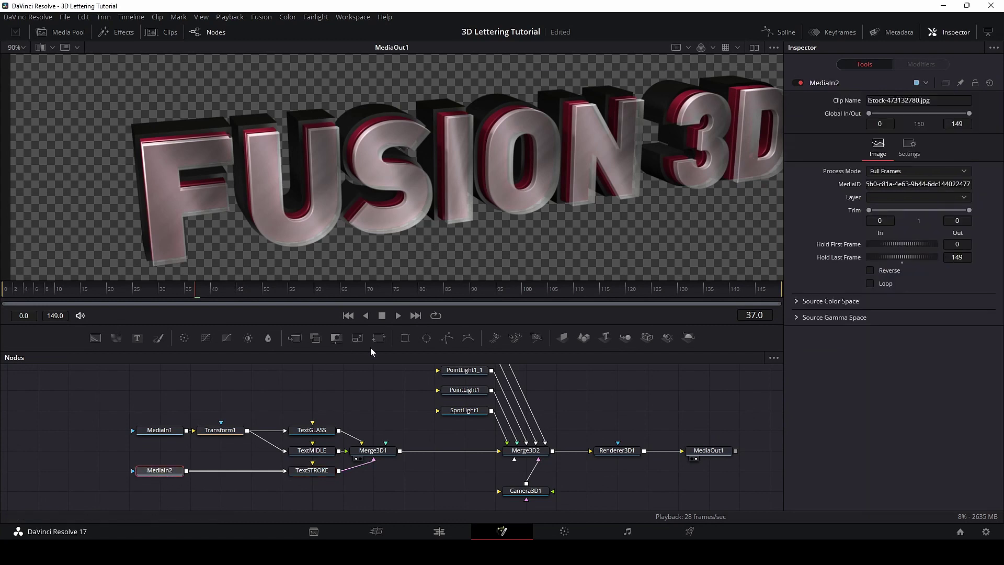
{"action": "left_click_drag", "start_coordinate": [380, 339], "coordinate": [239, 473]}
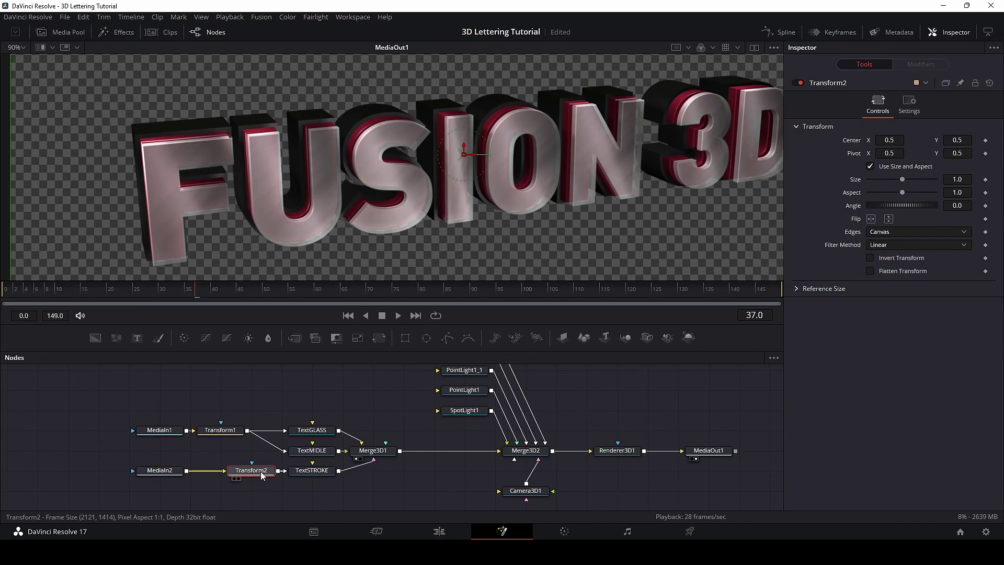
{"action": "left_click_drag", "start_coordinate": [893, 205], "coordinate": [861, 194]}
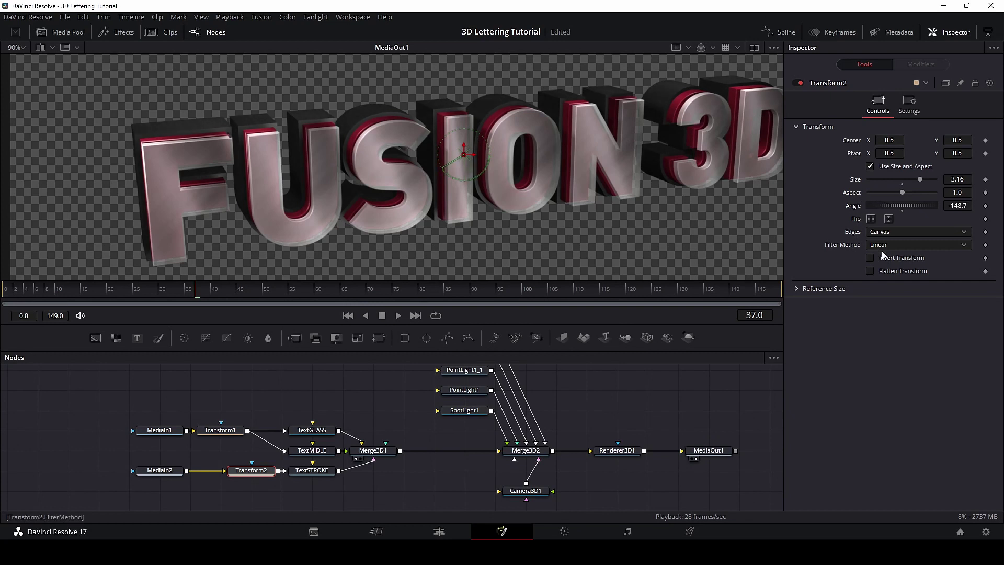
Set the TextSTROKE texture mapping level to Word and check the texture on the black outer layer up close.
{"action": "left_click", "coordinate": [302, 473]}
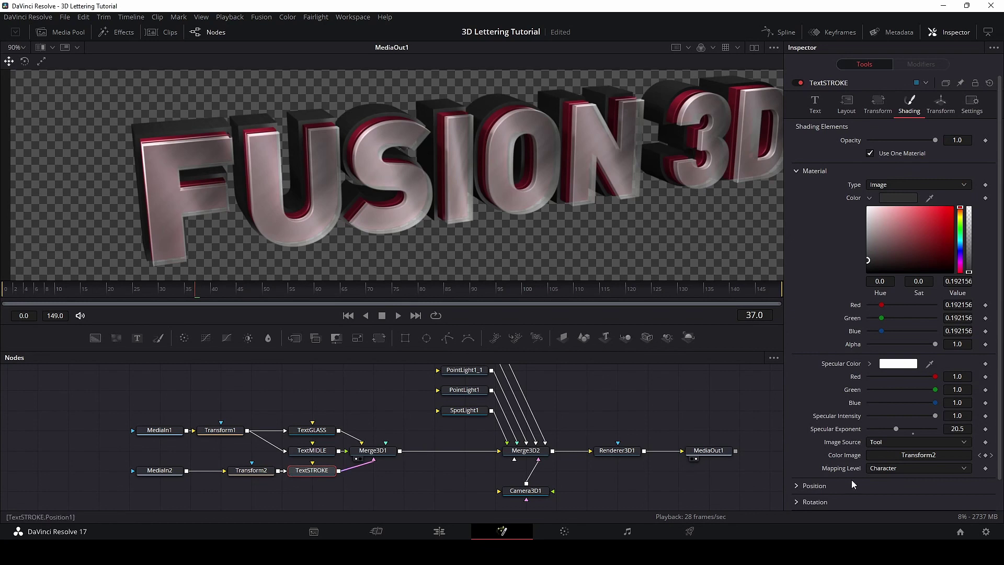
{"action": "left_click", "coordinate": [884, 469]}
{"action": "left_click", "coordinate": [884, 482]}
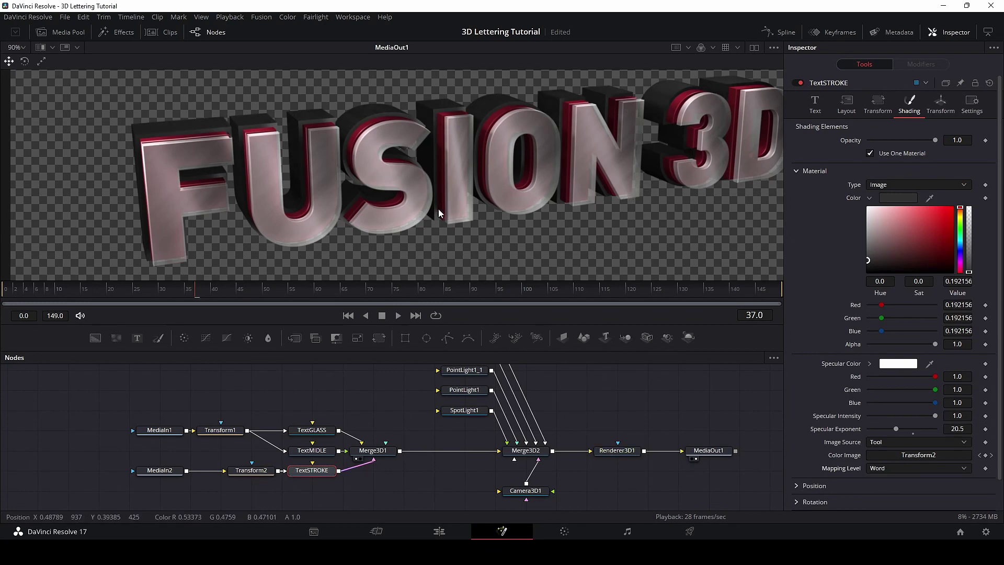
{"action": "scroll", "coordinate": [320, 206], "scroll_direction": "up", "scroll_amount": 2}
{"action": "left_click_drag", "start_coordinate": [320, 206], "coordinate": [369, 284]}
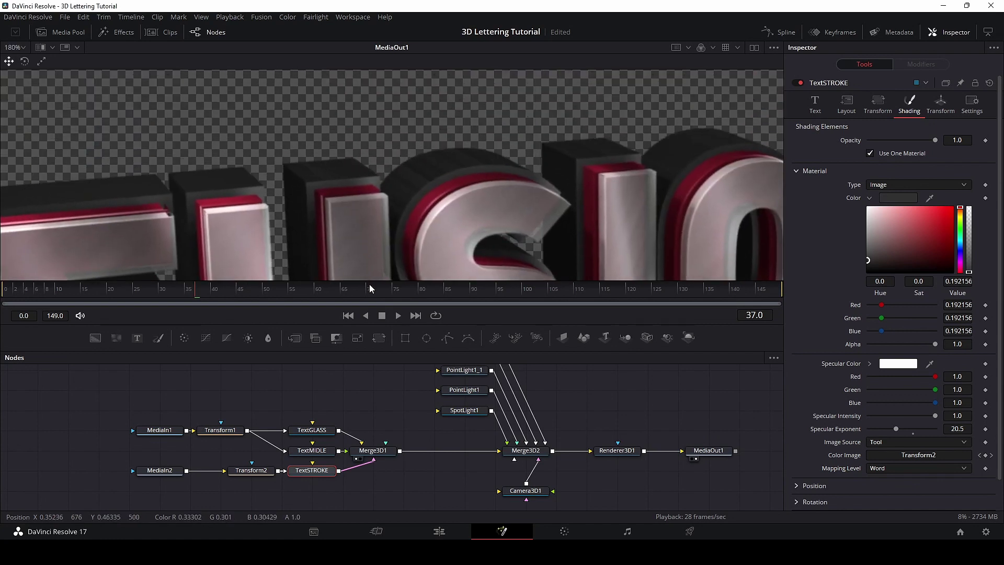
{"action": "scroll", "coordinate": [570, 195], "scroll_direction": "up", "scroll_amount": 2}
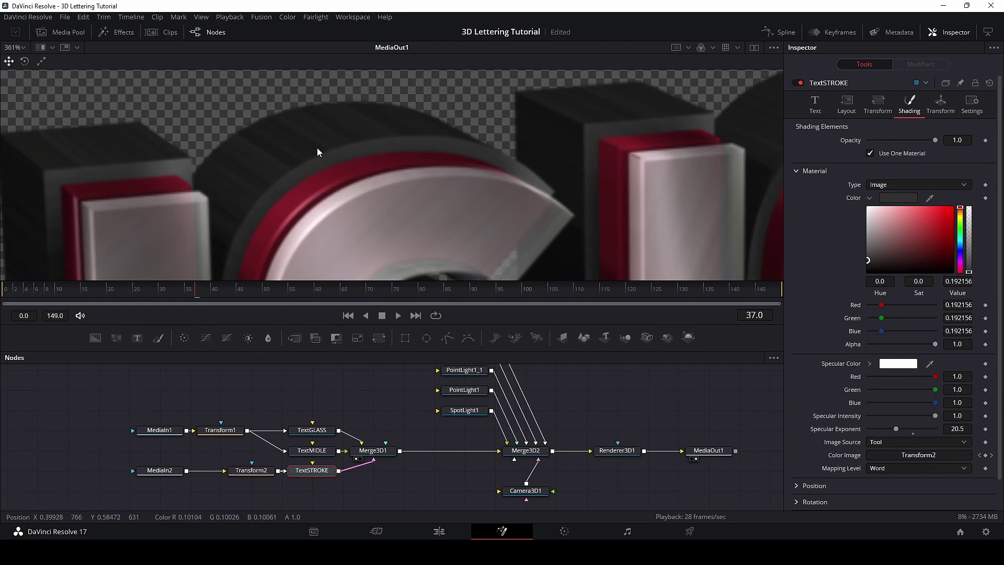
{"action": "scroll", "coordinate": [610, 224], "scroll_direction": "down", "scroll_amount": 5}
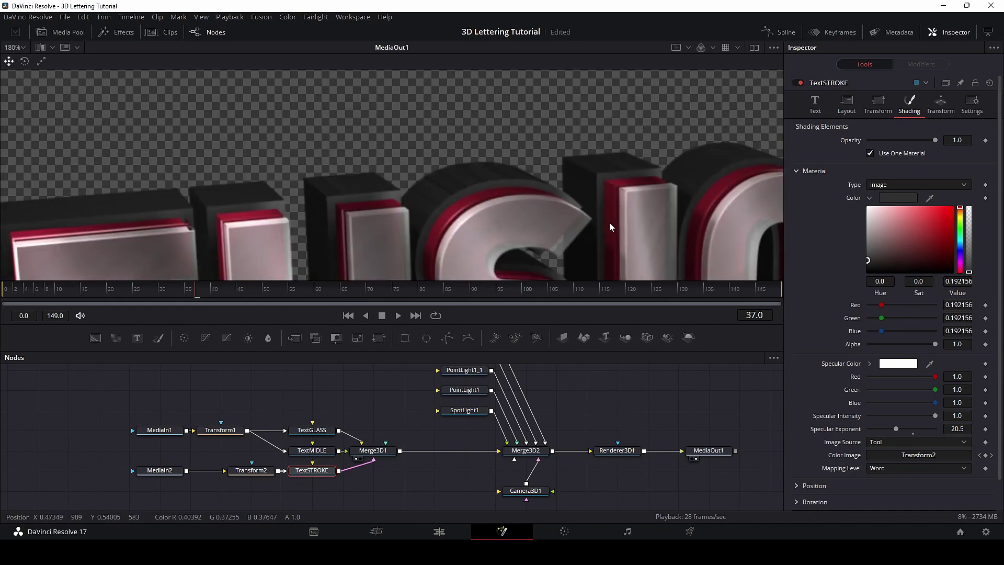
{"action": "left_click_drag", "start_coordinate": [532, 162], "coordinate": [447, 159]}
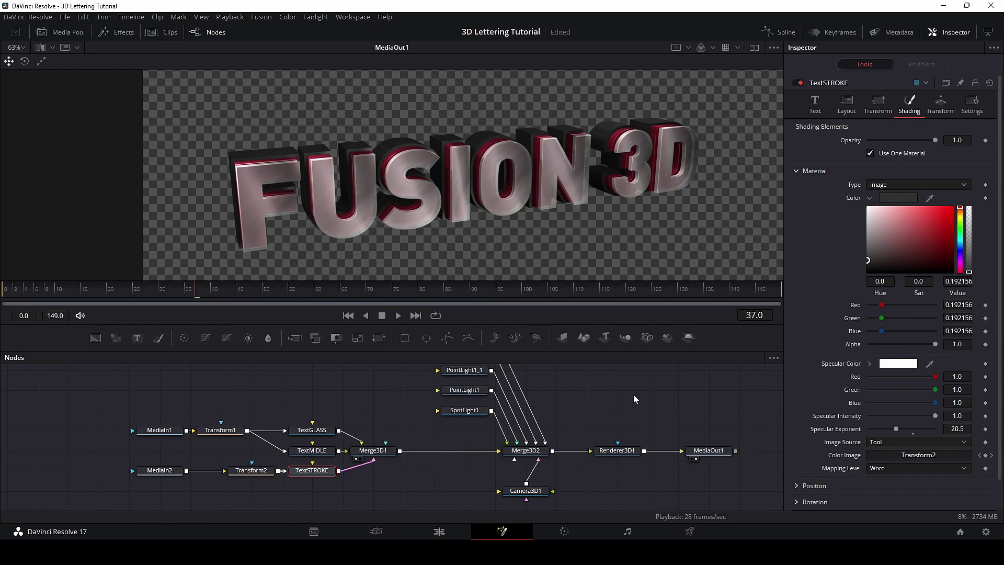
Add a Background node and a Merge node, and composite the Renderer3D1 output over the background into MediaOut1.
{"action": "left_click_drag", "start_coordinate": [634, 399], "coordinate": [521, 418]}
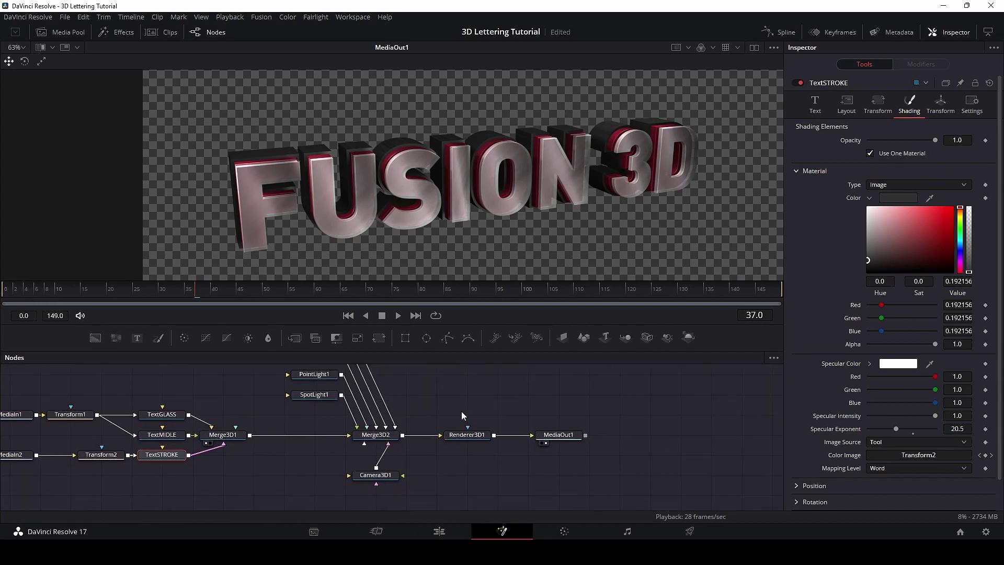
{"action": "left_click_drag", "start_coordinate": [507, 477], "coordinate": [488, 456]}
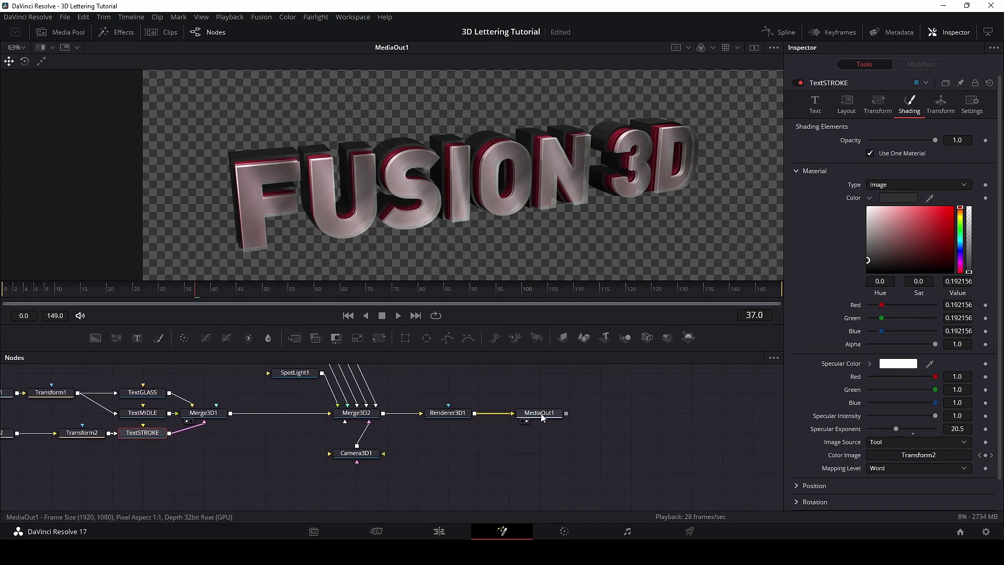
{"action": "left_click_drag", "start_coordinate": [541, 416], "coordinate": [725, 417]}
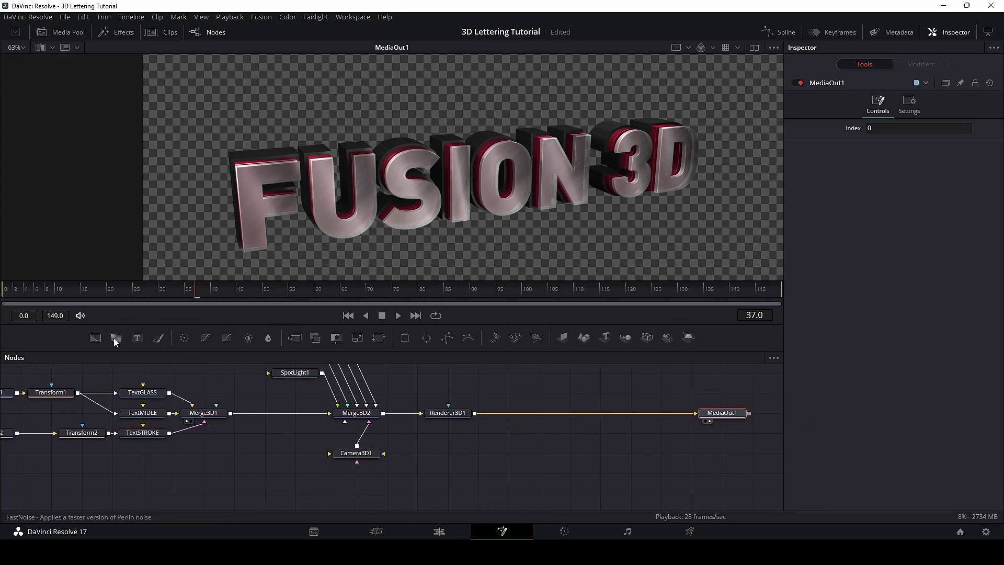
{"action": "left_click_drag", "start_coordinate": [95, 338], "coordinate": [561, 476]}
{"action": "left_click", "coordinate": [295, 338]}
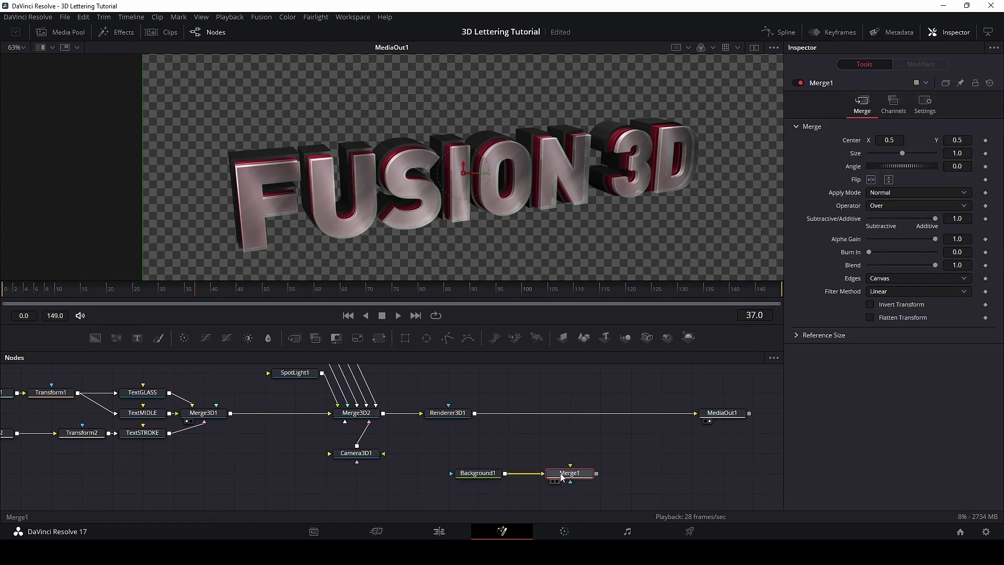
{"action": "left_click_drag", "start_coordinate": [695, 414], "coordinate": [688, 477]}
{"action": "scroll", "coordinate": [639, 170], "scroll_direction": "down", "scroll_amount": 2}
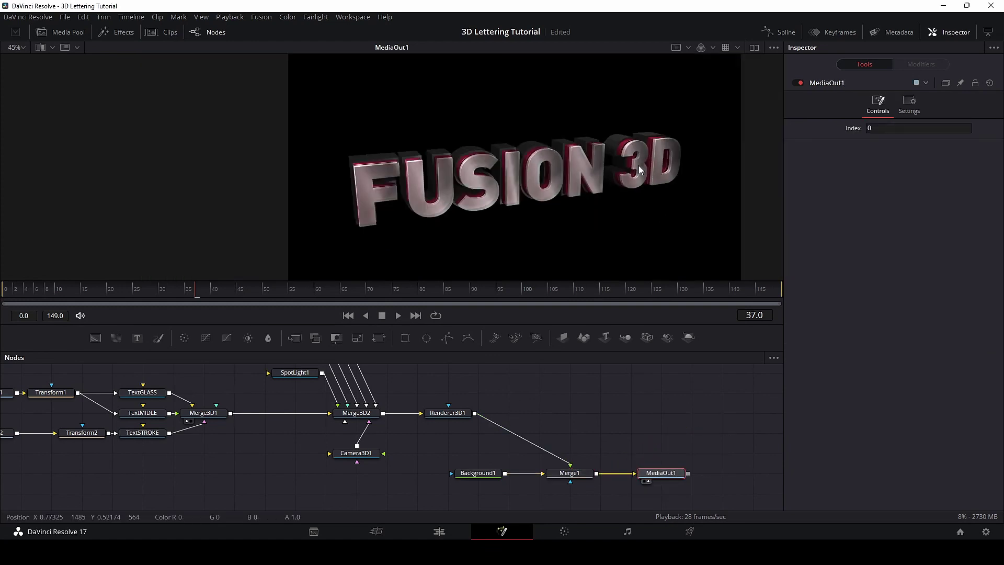
Change Background1 to a radial gradient starting at about X 0.46, Y 0.47, running from white in the center to black at the edges.
{"action": "left_click", "coordinate": [484, 474]}
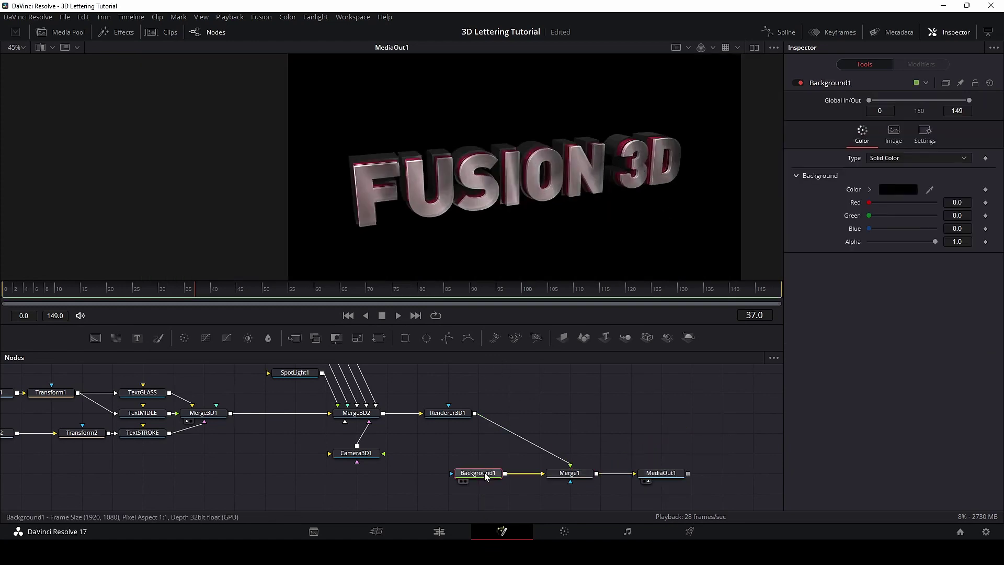
{"action": "left_click", "coordinate": [931, 158]}
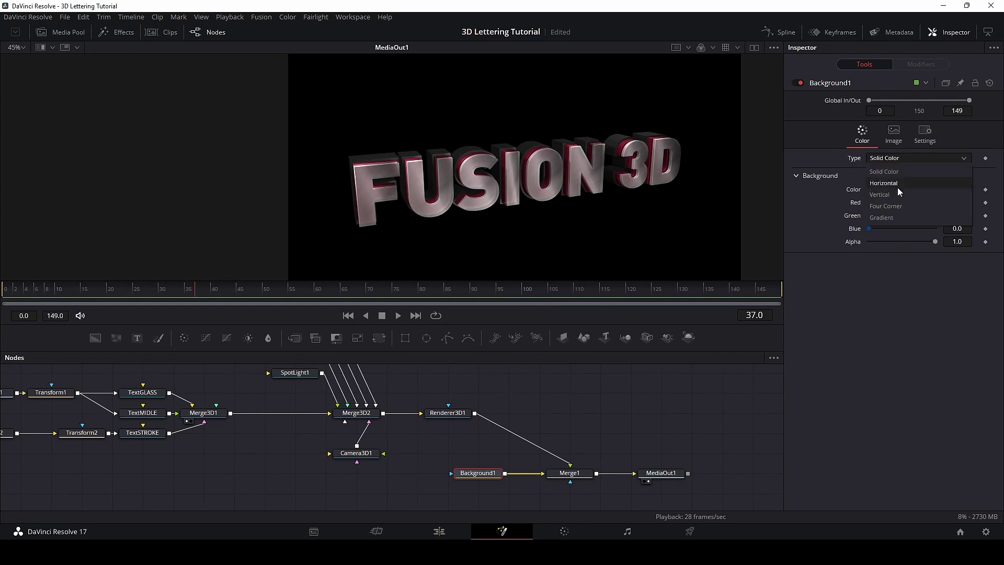
{"action": "left_click", "coordinate": [896, 217]}
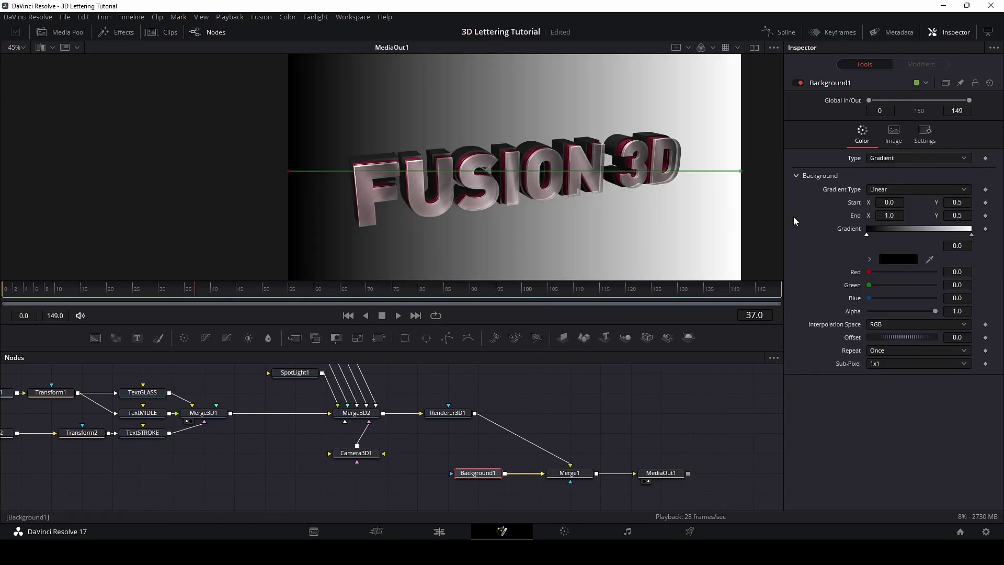
{"action": "left_click", "coordinate": [919, 189]}
{"action": "left_click", "coordinate": [891, 245]}
{"action": "left_click_drag", "start_coordinate": [288, 171], "coordinate": [498, 179]}
{"action": "mouse_move", "coordinate": [965, 236]}
{"action": "left_mouse_down"}
{"action": "mouse_move", "coordinate": [910, 235]}
{"action": "mouse_move", "coordinate": [984, 243]}
{"action": "left_mouse_up"}
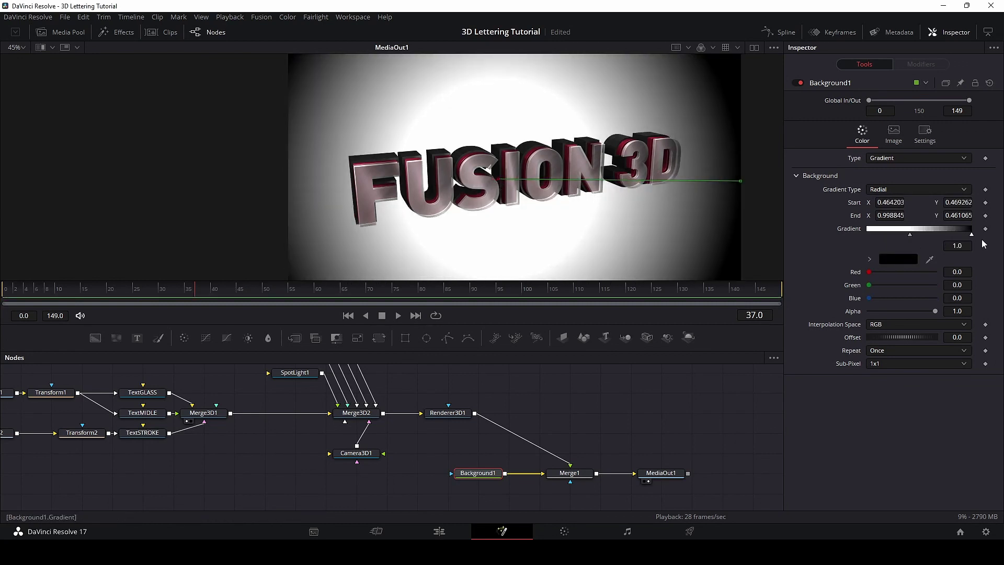
{"action": "left_click_drag", "start_coordinate": [910, 236], "coordinate": [831, 239]}
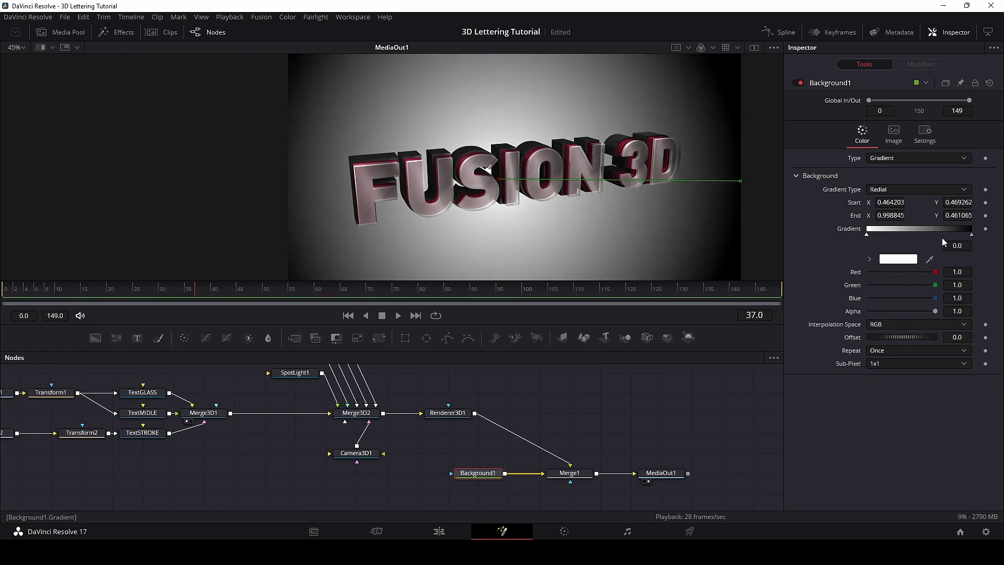
Set the outer color of the Background1 gradient to dark gray #101010.
{"action": "left_click", "coordinate": [973, 236]}
{"action": "left_click", "coordinate": [912, 261]}
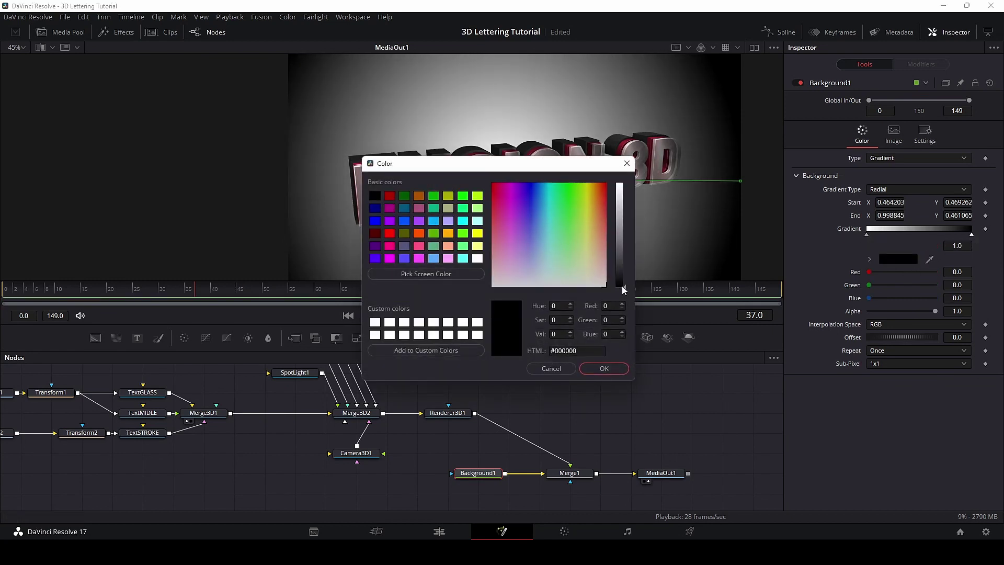
{"action": "left_click_drag", "start_coordinate": [624, 290], "coordinate": [623, 284]}
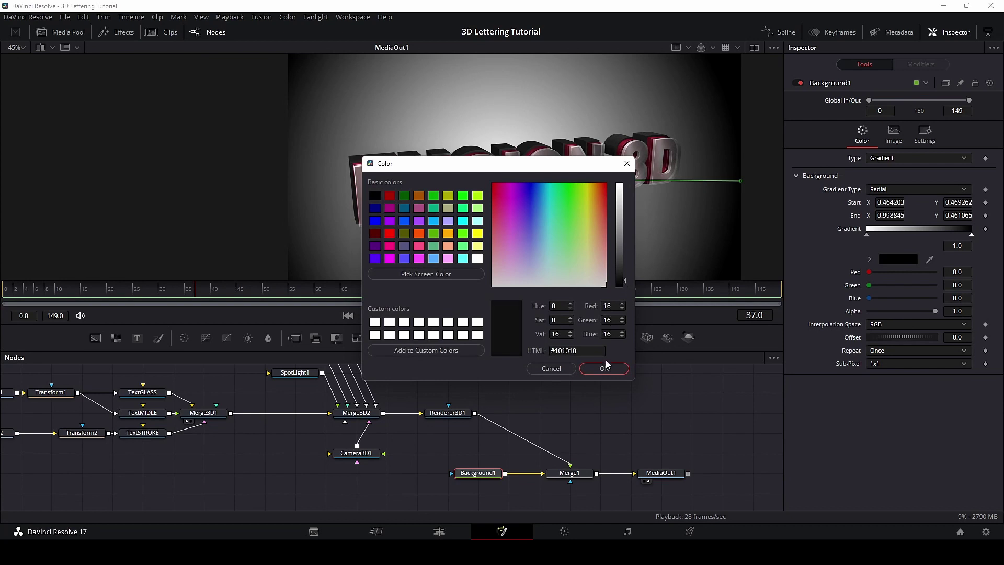
{"action": "left_click", "coordinate": [605, 368]}
Set the center color of the Background1 gradient to a dark blue-gray of red 0.090, green 0.106, blue 0.114.
{"action": "left_click", "coordinate": [868, 235]}
{"action": "left_click", "coordinate": [887, 260]}
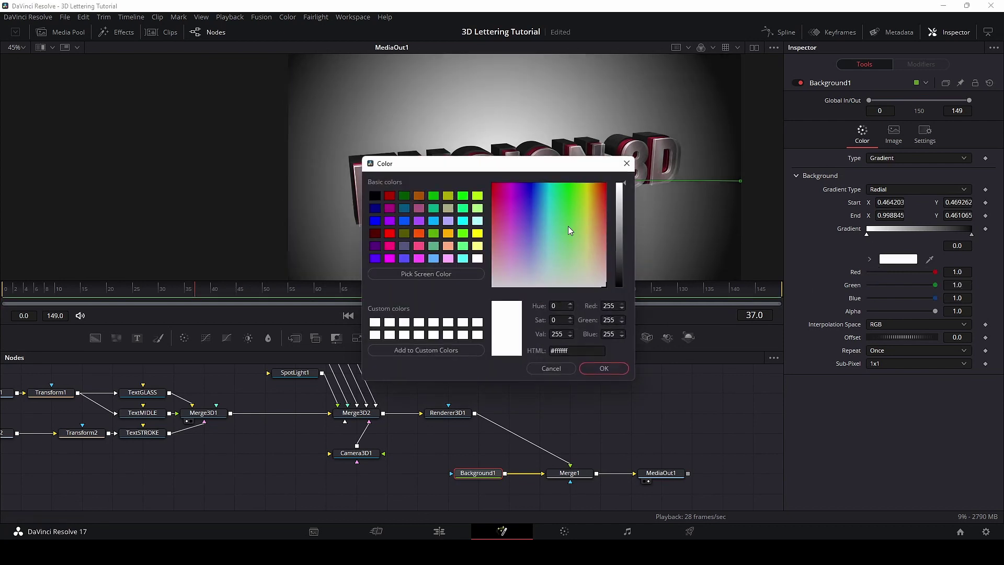
{"action": "left_click_drag", "start_coordinate": [622, 219], "coordinate": [620, 279]}
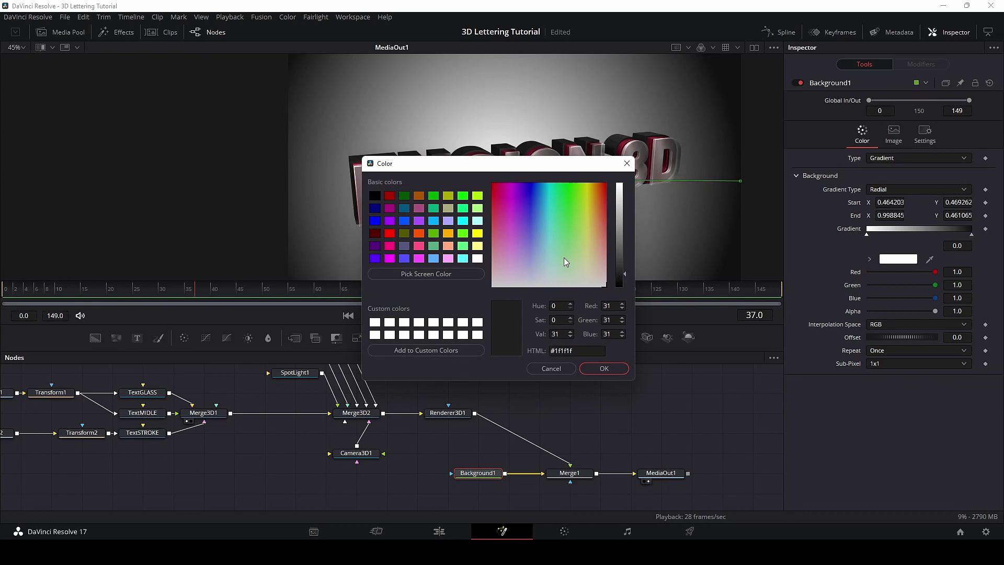
{"action": "left_click_drag", "start_coordinate": [547, 271], "coordinate": [542, 263]}
{"action": "left_click_drag", "start_coordinate": [621, 279], "coordinate": [622, 279]}
{"action": "left_click", "coordinate": [602, 369]}
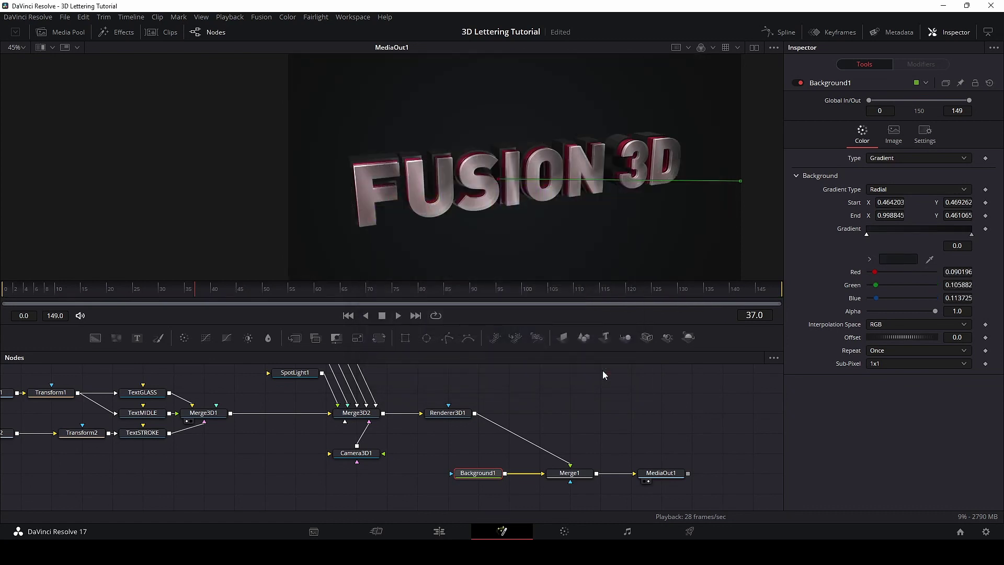
Darken the outer color of the Background1 gradient to near-black #070707.
{"action": "left_click", "coordinate": [972, 235]}
{"action": "left_click", "coordinate": [889, 259]}
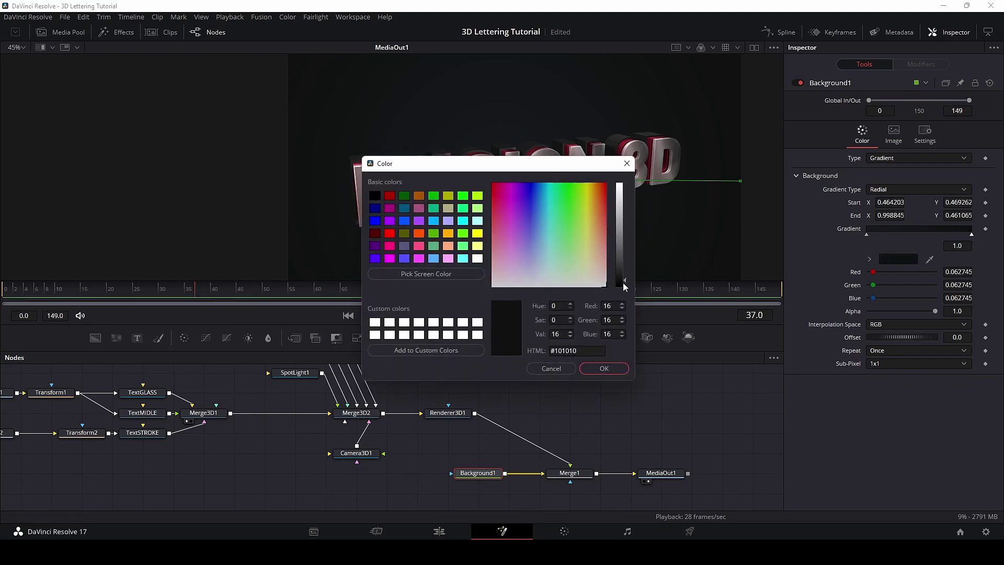
{"action": "left_click_drag", "start_coordinate": [624, 284], "coordinate": [626, 288]}
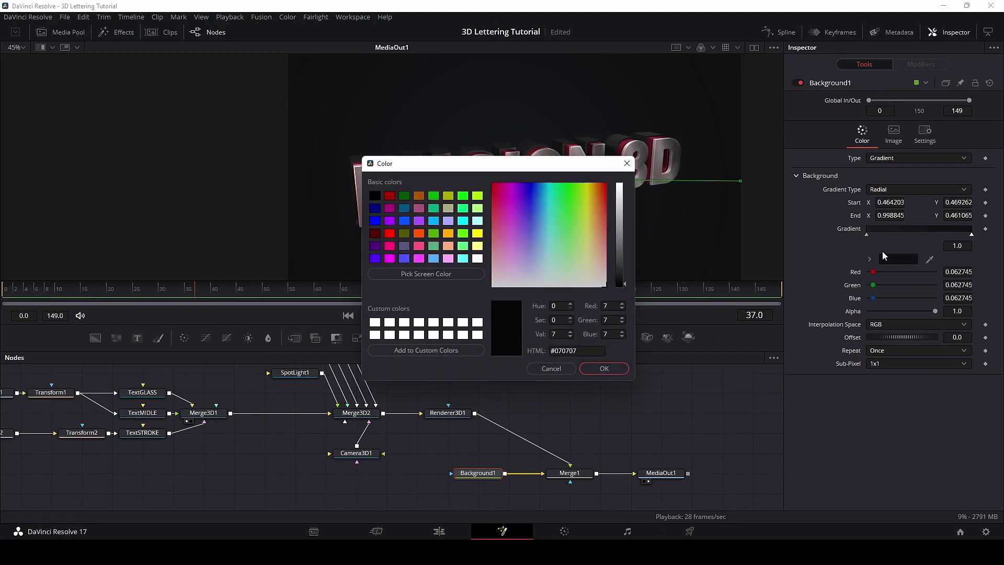
{"action": "left_click", "coordinate": [604, 368]}
Brighten the Background1 gradient's center color to blue-gray #1e2127 and move the gradient's end point to about X 0.96, Y 0.47.
{"action": "left_click", "coordinate": [867, 235]}
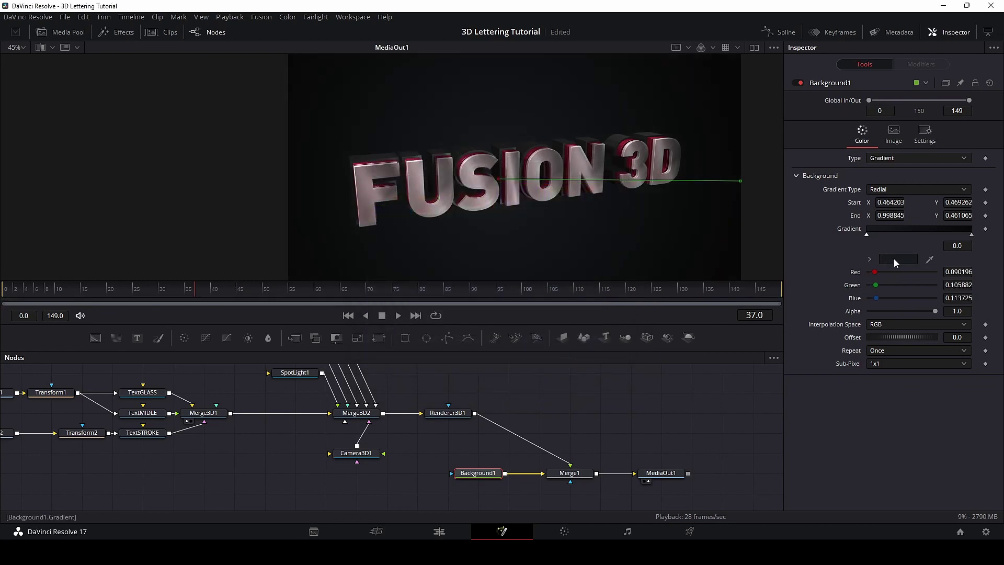
{"action": "left_click", "coordinate": [894, 259]}
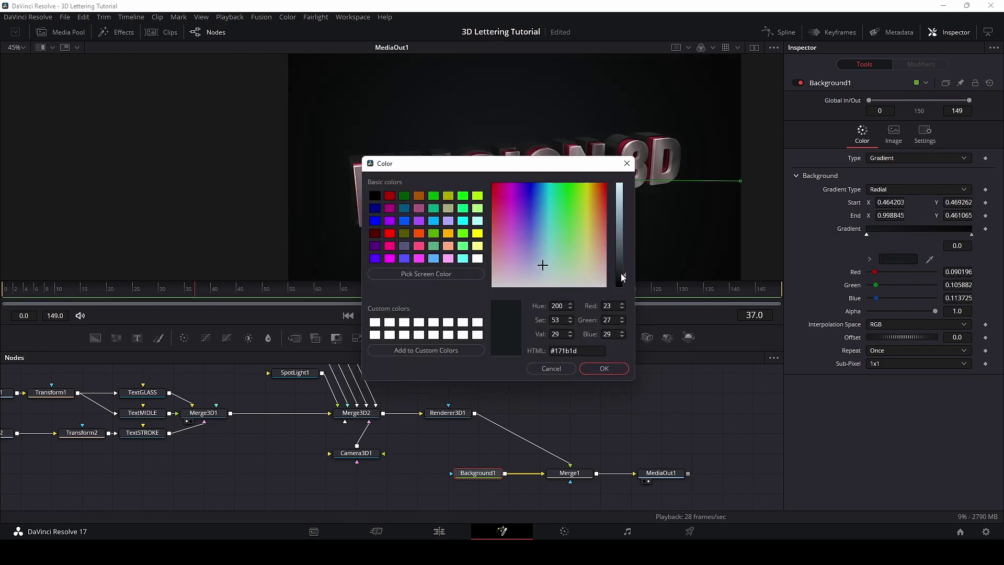
{"action": "left_click_drag", "start_coordinate": [621, 273], "coordinate": [622, 272]}
{"action": "left_click_drag", "start_coordinate": [544, 266], "coordinate": [537, 265]}
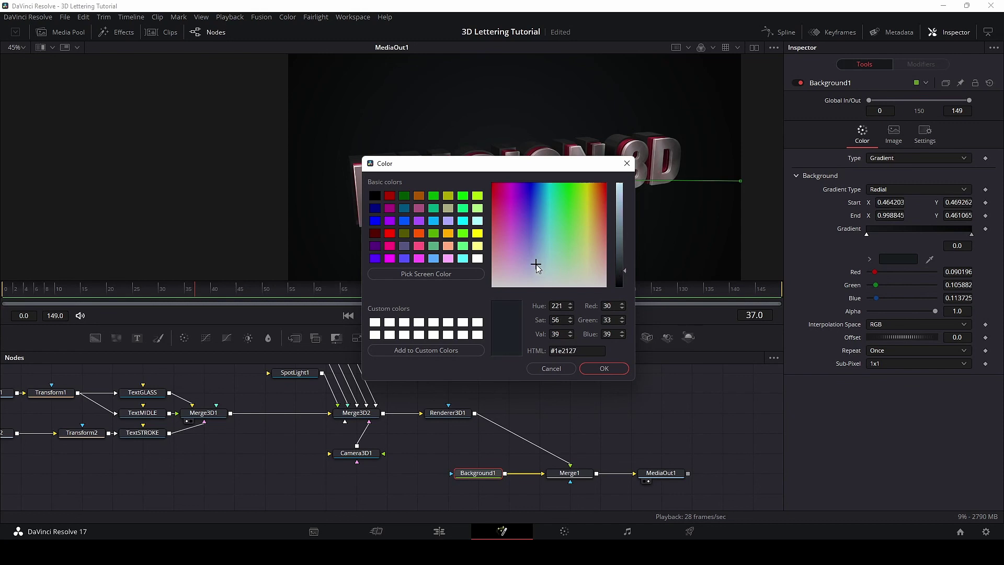
{"action": "left_click", "coordinate": [603, 369]}
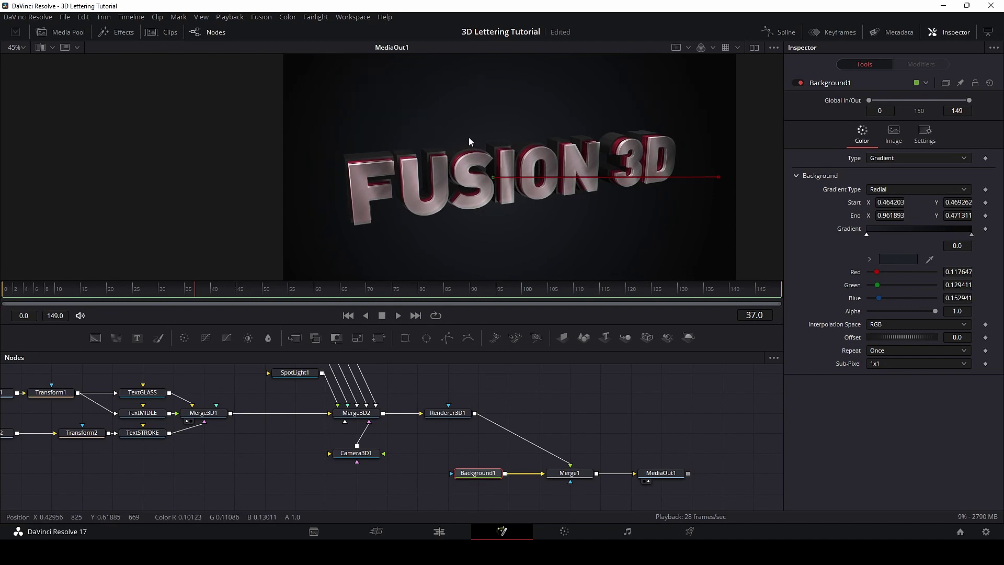
{"action": "left_click_drag", "start_coordinate": [468, 137], "coordinate": [372, 131]}
{"action": "left_click", "coordinate": [583, 425]}
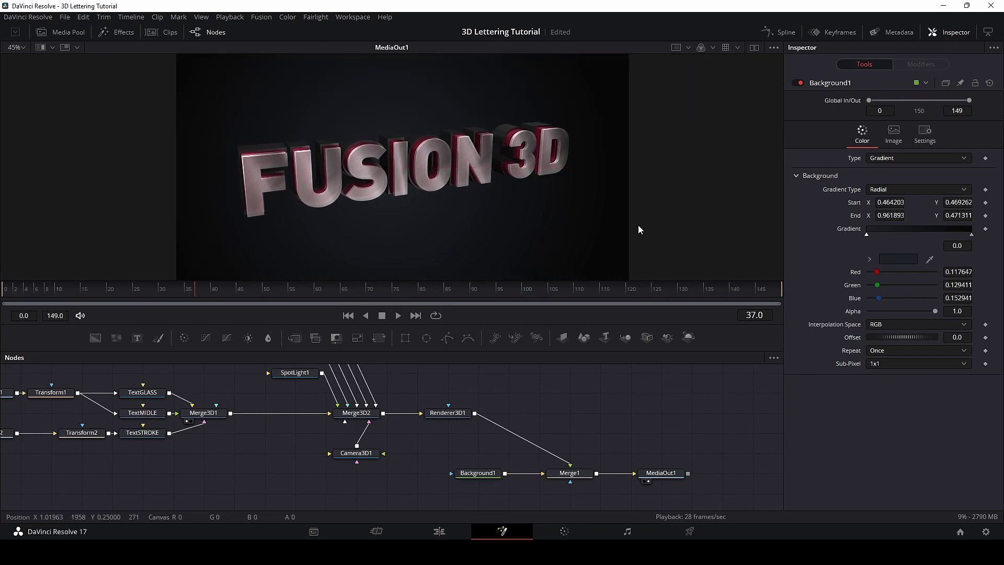
Reduce the extrusion depth of the TextGLASS node to about 0.0063.
{"action": "scroll", "coordinate": [639, 226], "scroll_direction": "up", "scroll_amount": 3}
{"action": "left_click_drag", "start_coordinate": [360, 173], "coordinate": [526, 221]}
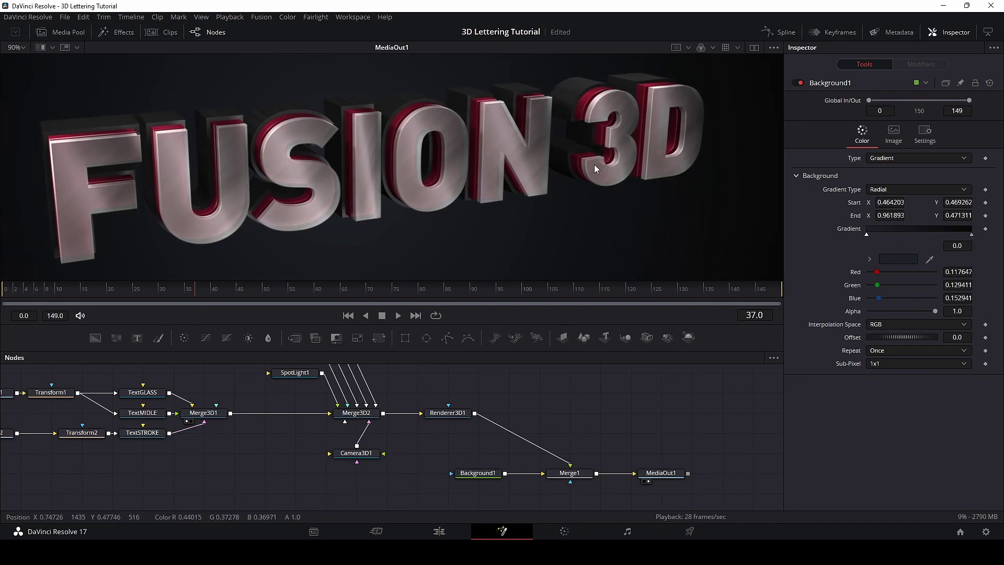
{"action": "scroll", "coordinate": [591, 171], "scroll_direction": "up", "scroll_amount": 3}
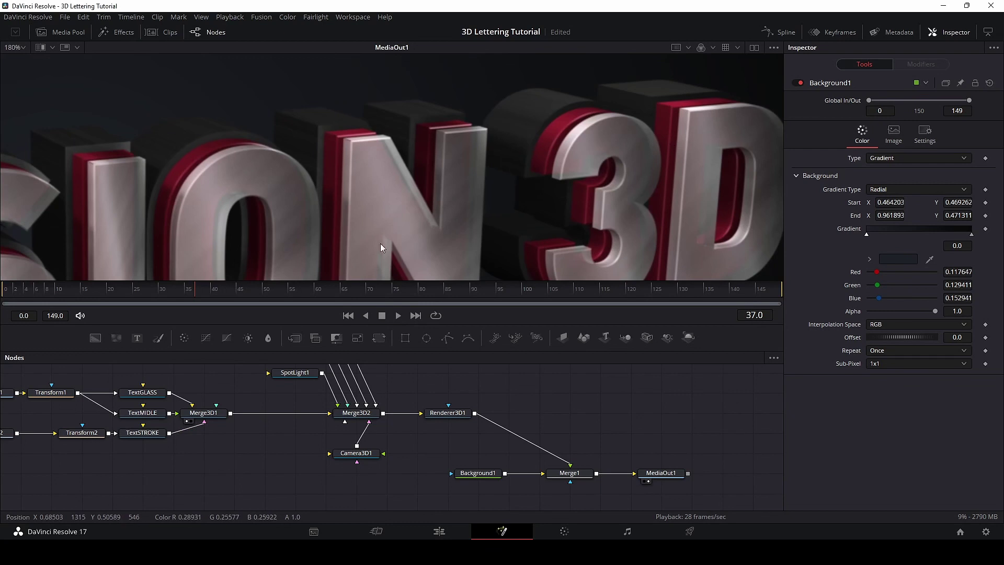
{"action": "left_click_drag", "start_coordinate": [203, 230], "coordinate": [285, 181]}
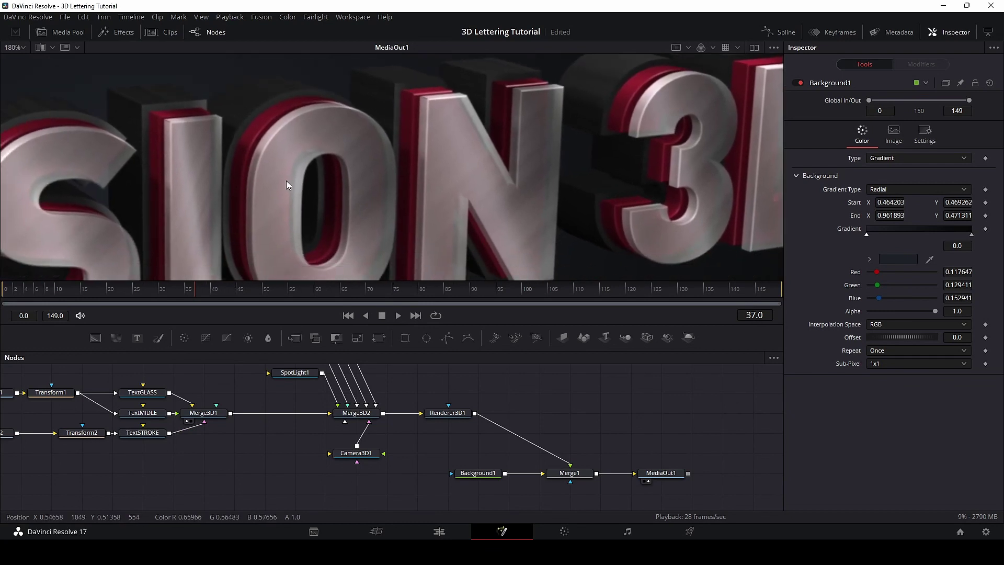
{"action": "left_click_drag", "start_coordinate": [227, 432], "coordinate": [307, 428]}
{"action": "left_click", "coordinate": [234, 387]}
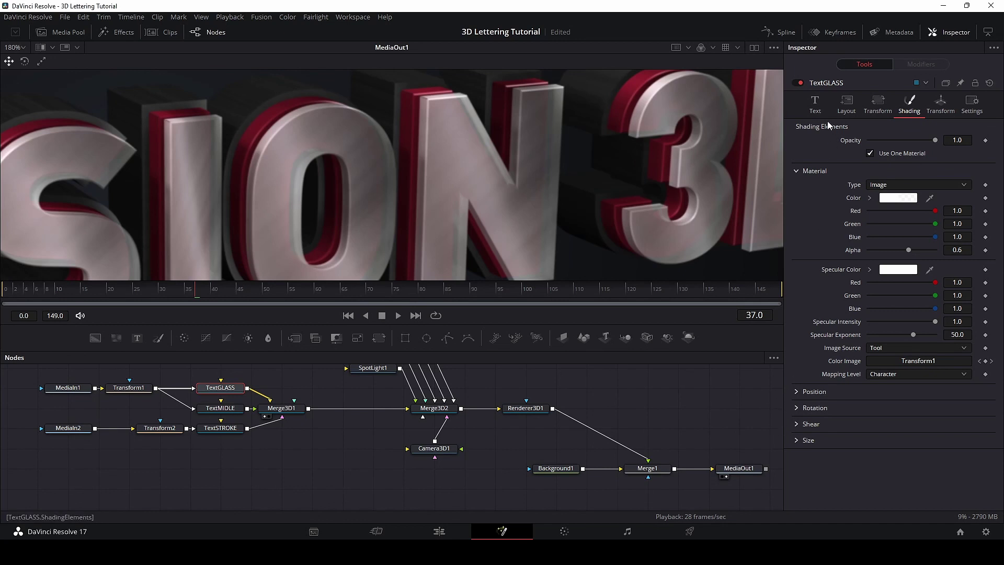
{"action": "left_click", "coordinate": [815, 103]}
{"action": "scroll", "coordinate": [829, 474], "scroll_direction": "down", "scroll_amount": 3}
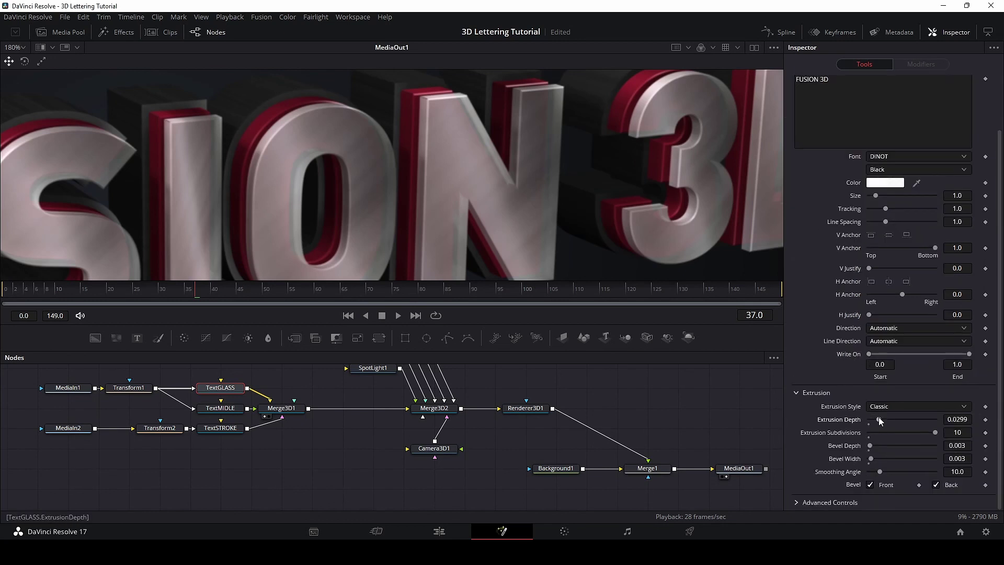
{"action": "left_click_drag", "start_coordinate": [879, 417], "coordinate": [873, 418]}
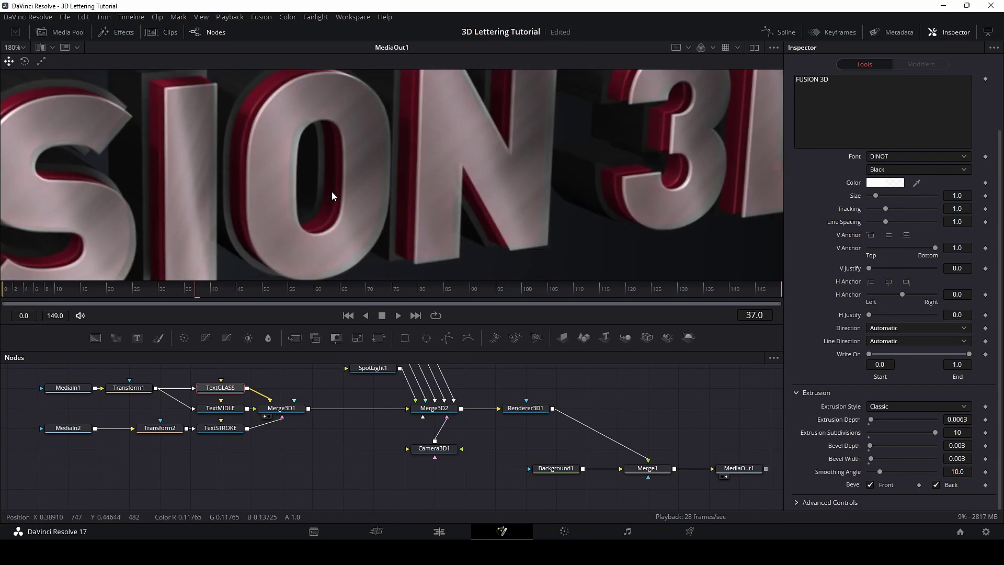
Change the TextGLASS text color to a dark red, about #b0252e.
{"action": "scroll", "coordinate": [332, 192], "scroll_direction": "down", "scroll_amount": 5}
{"action": "scroll", "coordinate": [226, 182], "scroll_direction": "up", "scroll_amount": 3}
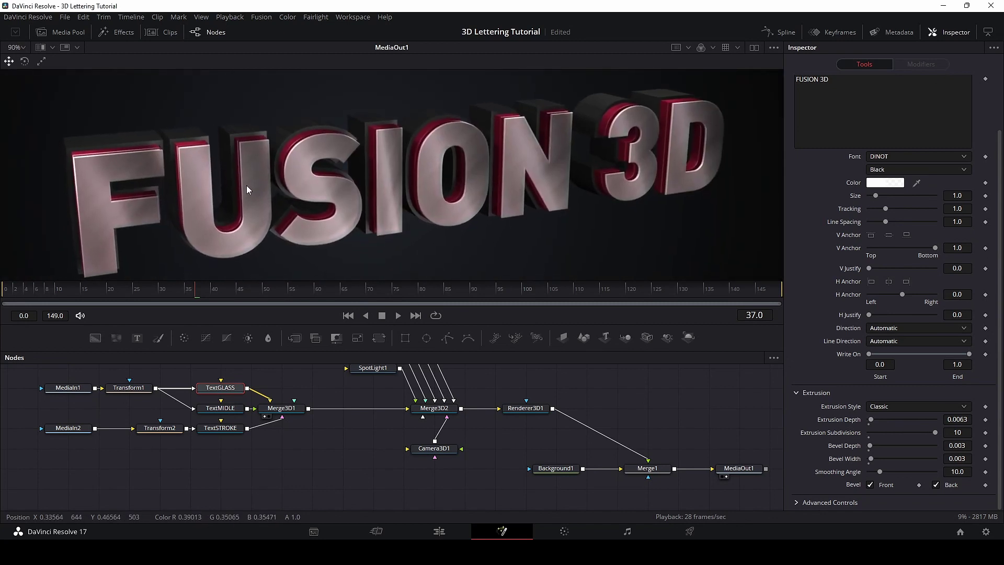
{"action": "left_click", "coordinate": [882, 184]}
{"action": "left_click_drag", "start_coordinate": [510, 199], "coordinate": [487, 203]}
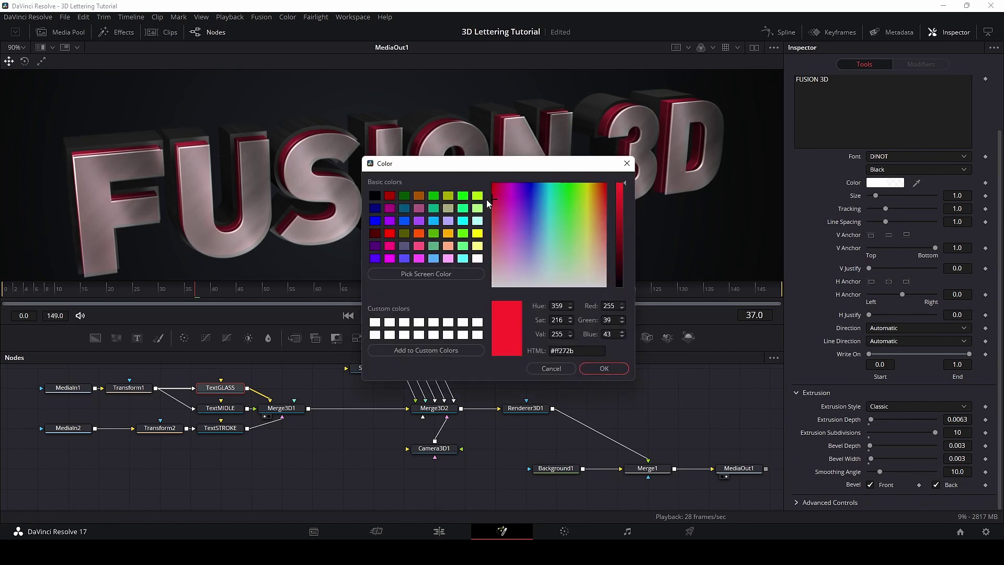
{"action": "left_click", "coordinate": [595, 369]}
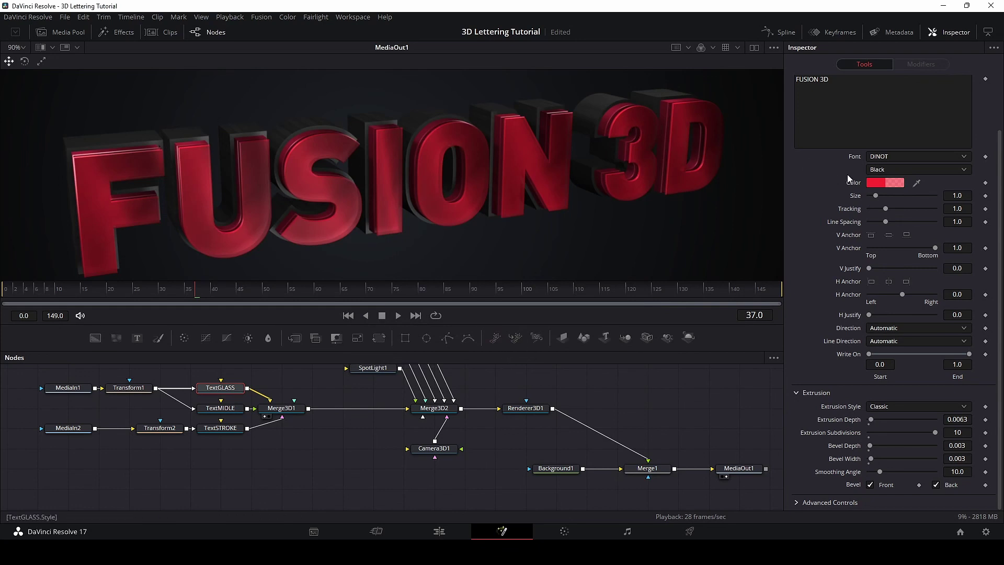
{"action": "left_click", "coordinate": [874, 184]}
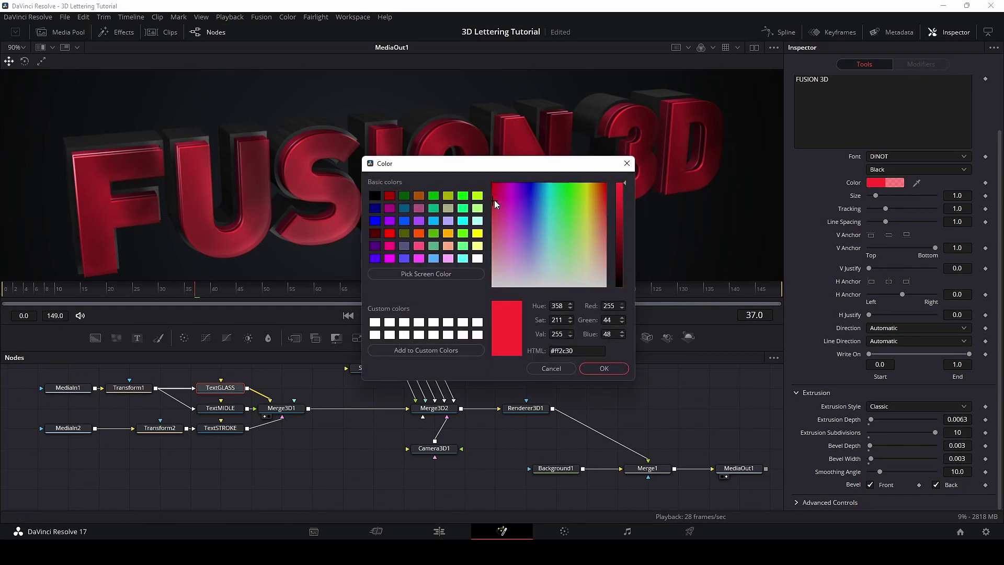
{"action": "left_click", "coordinate": [496, 205]}
{"action": "left_click_drag", "start_coordinate": [496, 205], "coordinate": [494, 205]}
{"action": "left_click_drag", "start_coordinate": [621, 189], "coordinate": [623, 219]}
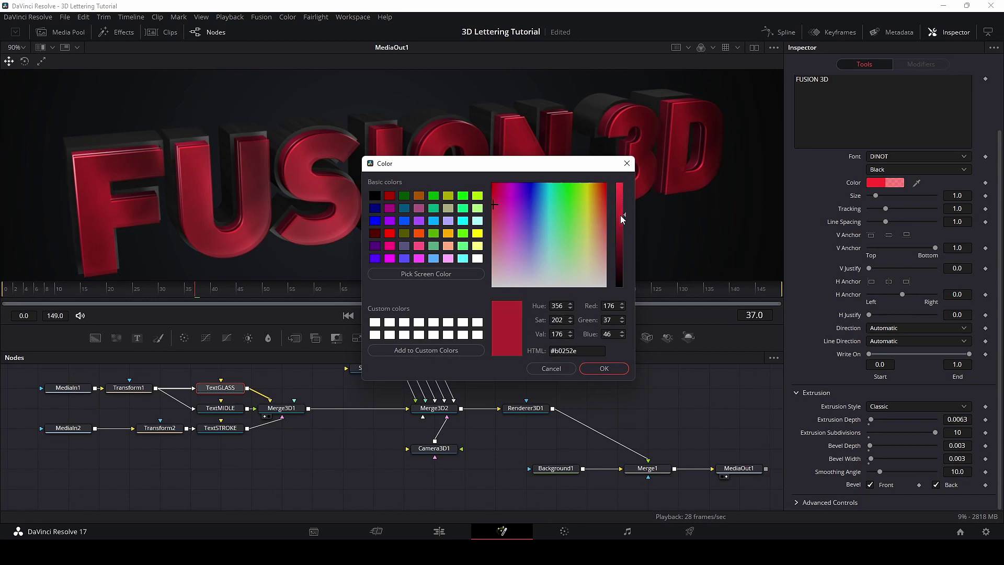
{"action": "left_click", "coordinate": [597, 371]}
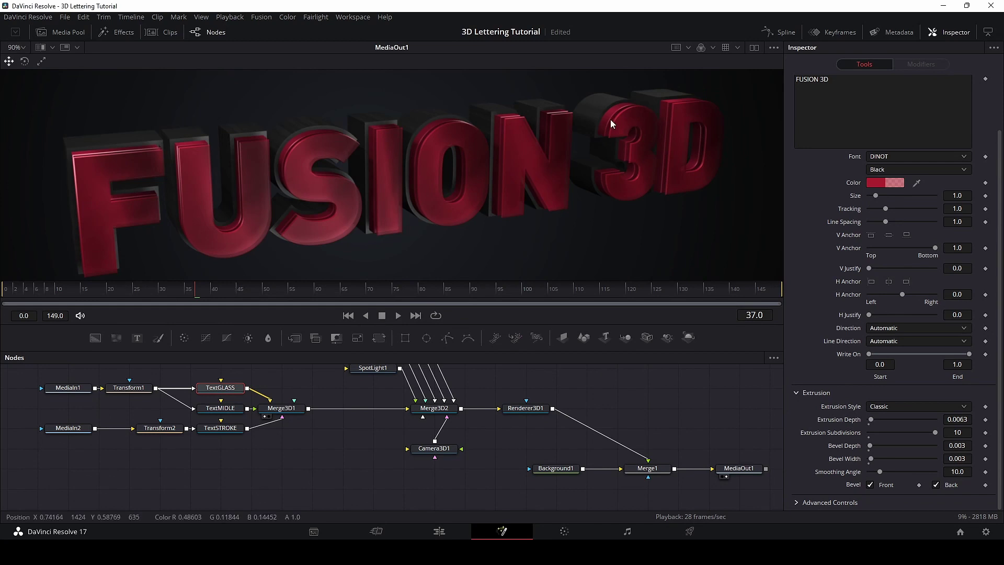
Darken the TextMIDLE material color to a deep red of about red 0.439, green 0.098, blue 0.141.
{"action": "left_click", "coordinate": [220, 408]}
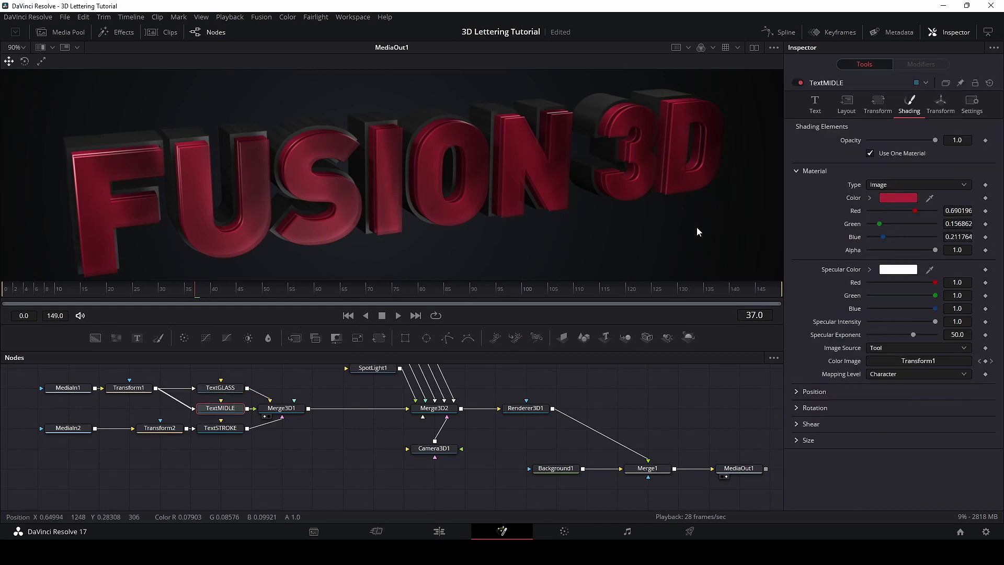
{"action": "left_click", "coordinate": [888, 197]}
{"action": "left_click_drag", "start_coordinate": [627, 212], "coordinate": [623, 240]}
{"action": "left_click", "coordinate": [601, 372]}
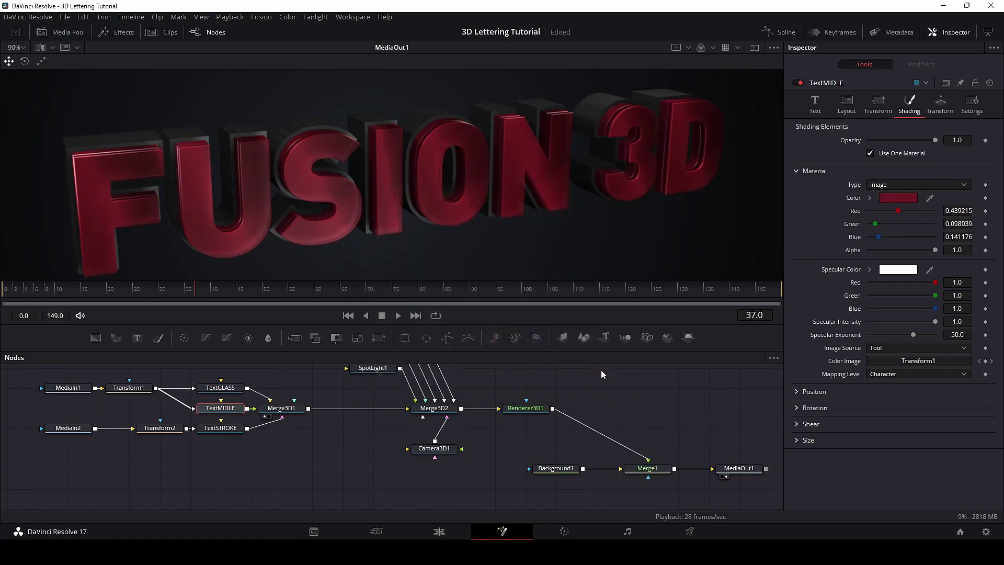
Switch to dual viewers and show the Merge3D2 scene beside the MediaOut1 render.
{"action": "scroll", "coordinate": [557, 200], "scroll_direction": "down", "scroll_amount": 2}
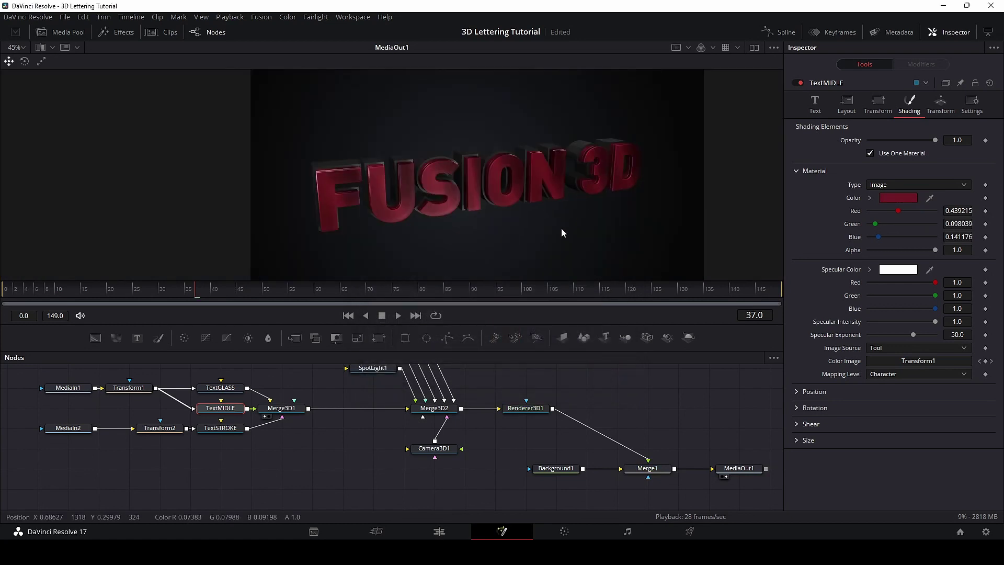
{"action": "left_click", "coordinate": [754, 48]}
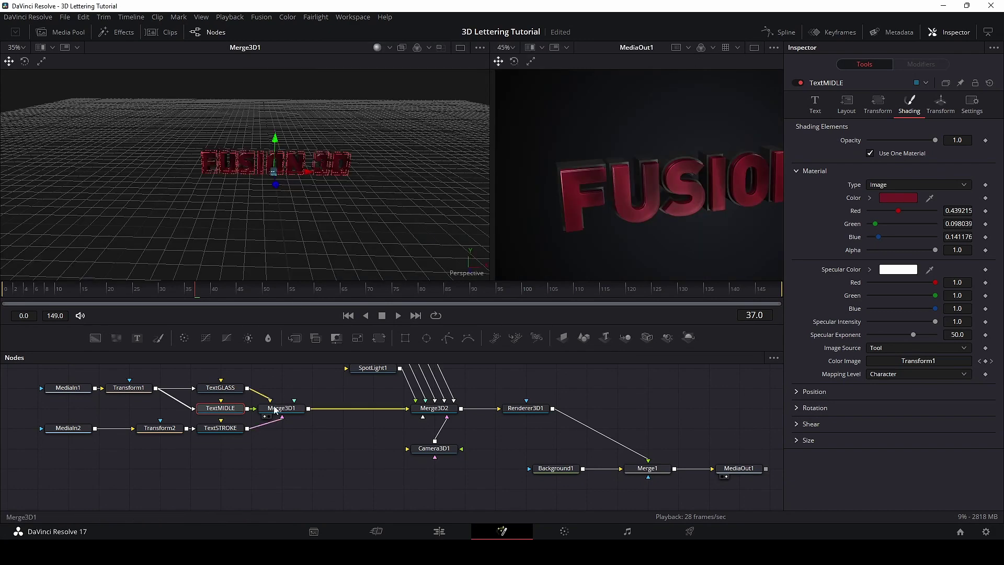
{"action": "left_click", "coordinate": [296, 412]}
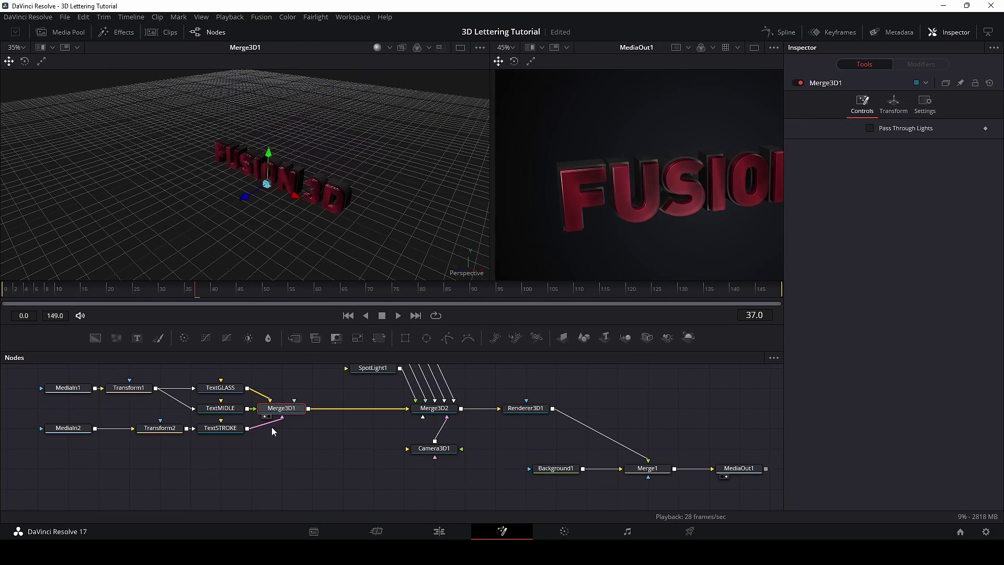
{"action": "left_click", "coordinate": [434, 408]}
{"action": "key", "text": "1"}
{"action": "scroll", "coordinate": [511, 49], "scroll_direction": "down", "scroll_amount": 1}
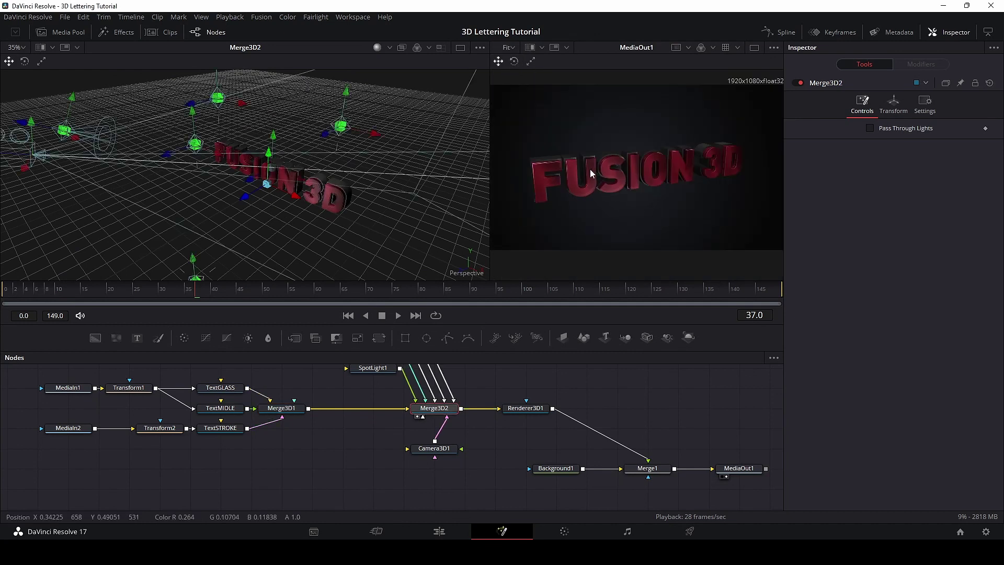
{"action": "scroll", "coordinate": [679, 181], "scroll_direction": "up", "scroll_amount": 1}
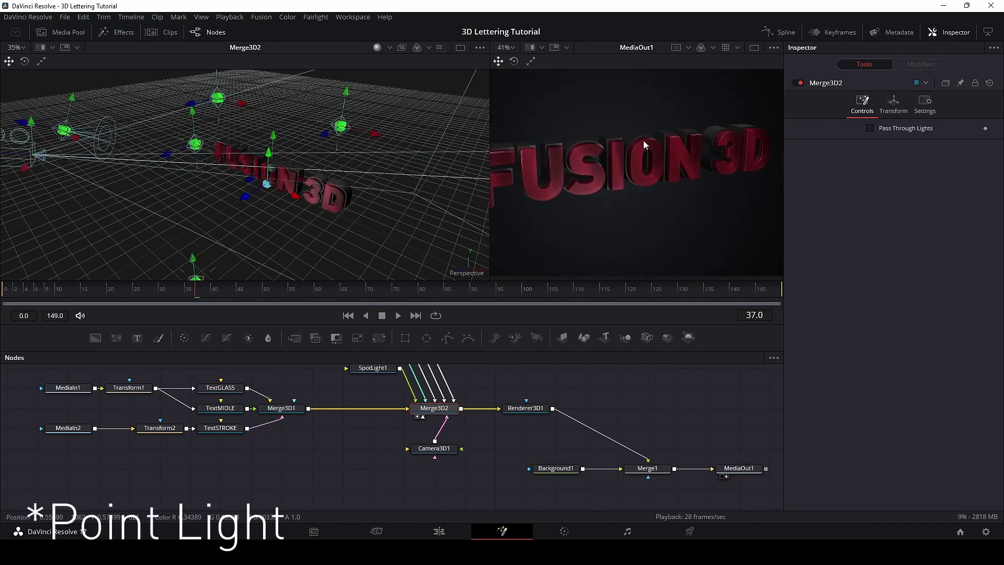
Add a new point light, pull it out in front of the lettering and connect it to Merge3D2.
{"action": "left_click_drag", "start_coordinate": [489, 393], "coordinate": [452, 451]}
{"action": "left_click", "coordinate": [118, 32]}
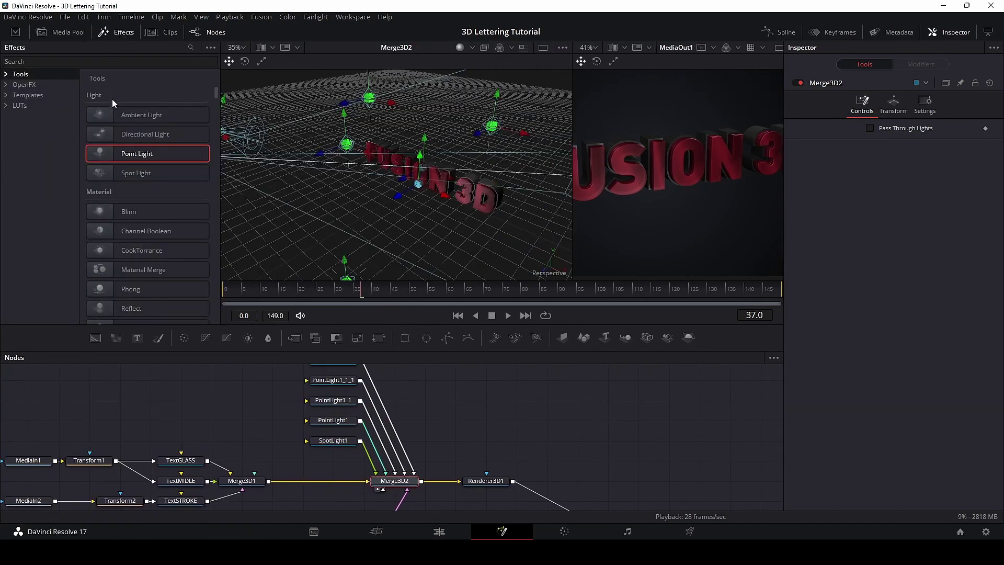
{"action": "left_click_drag", "start_coordinate": [145, 156], "coordinate": [426, 383]}
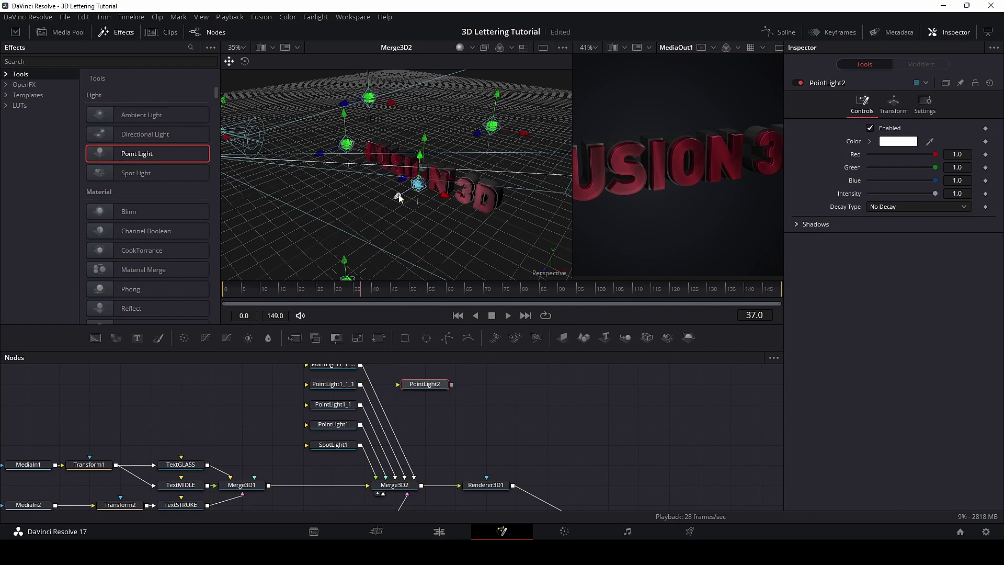
{"action": "left_click_drag", "start_coordinate": [398, 198], "coordinate": [389, 211]}
{"action": "left_click_drag", "start_coordinate": [452, 387], "coordinate": [405, 491]}
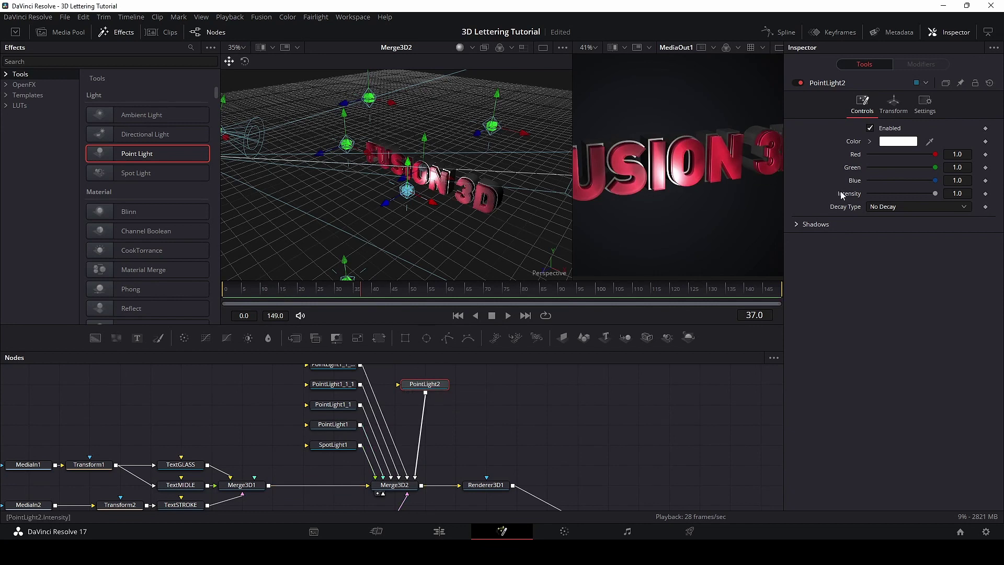
Set PointLight2's decay type to Linear and its shadow softness to Constant.
{"action": "left_click", "coordinate": [902, 209]}
{"action": "left_click", "coordinate": [897, 234]}
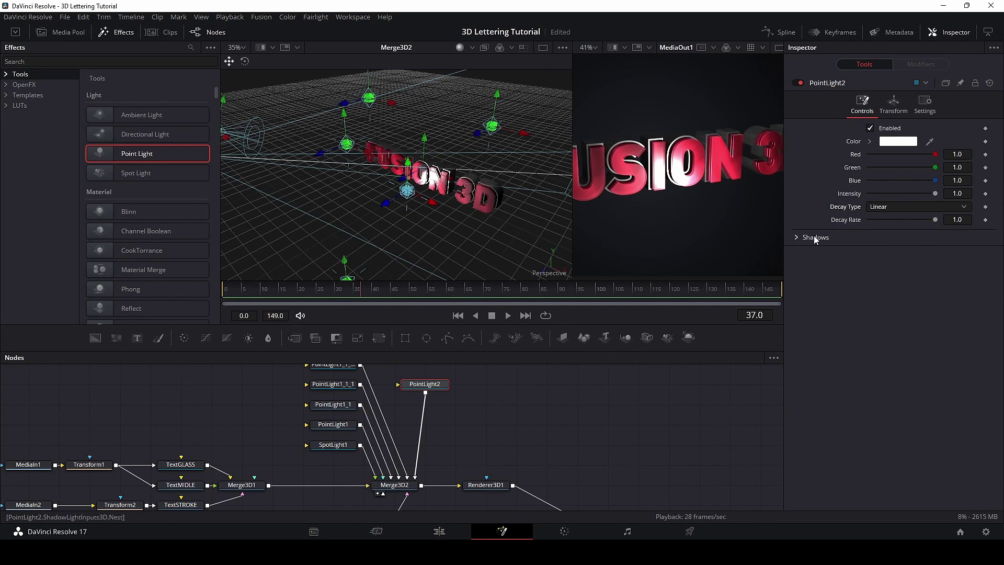
{"action": "left_click", "coordinate": [798, 237]}
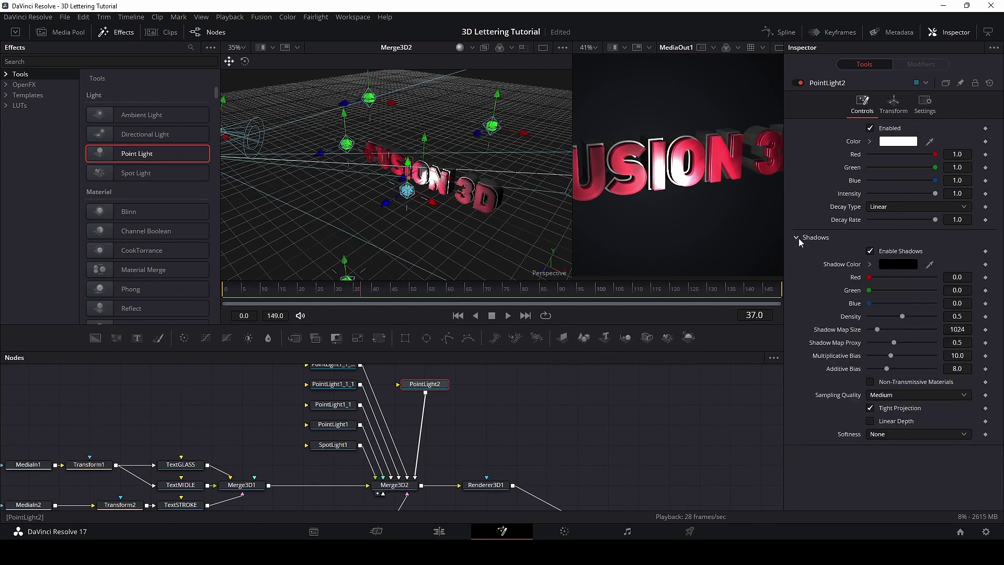
{"action": "left_click", "coordinate": [880, 434]}
{"action": "left_click", "coordinate": [891, 456]}
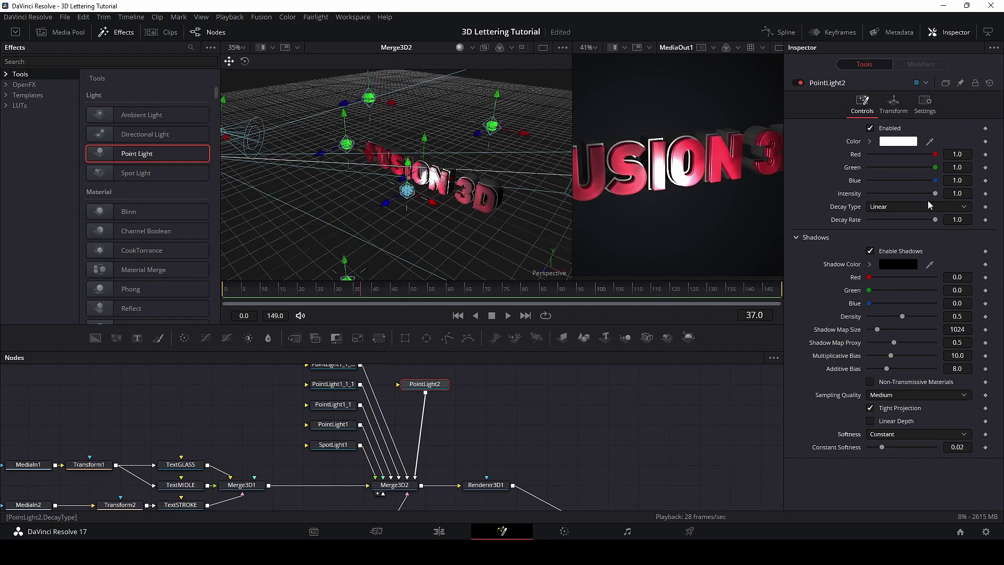
Lower PointLight2's intensity to 0.724 and shift the light along its depth axis until it sits close to the lettering.
{"action": "left_click_drag", "start_coordinate": [935, 193], "coordinate": [917, 192]}
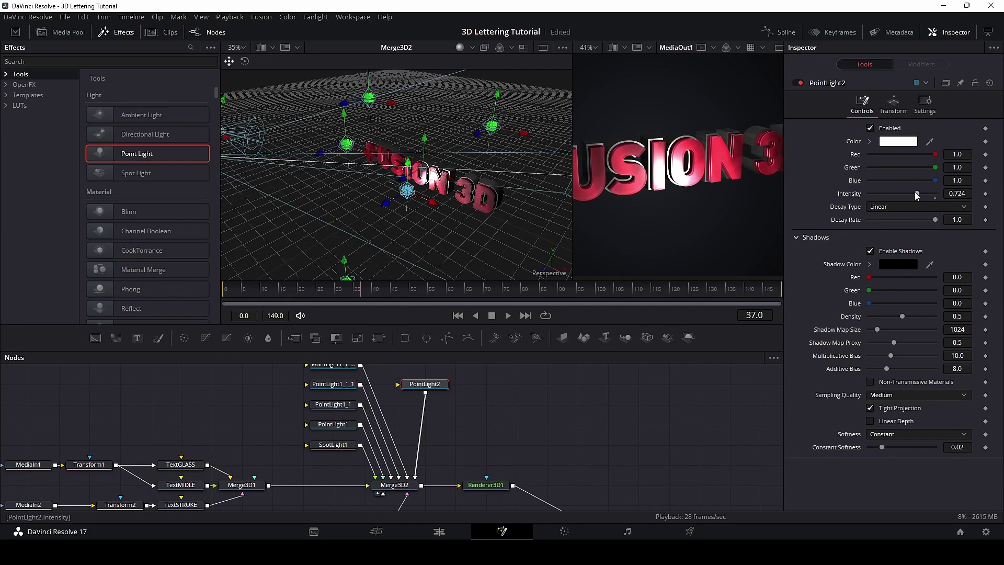
{"action": "left_click_drag", "start_coordinate": [387, 203], "coordinate": [343, 231]}
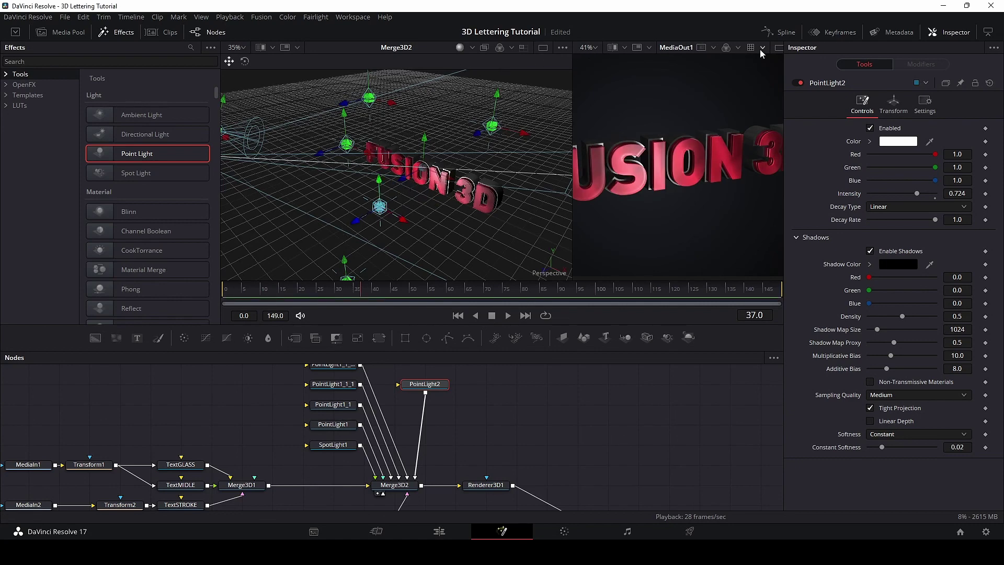
{"action": "left_click_drag", "start_coordinate": [573, 102], "coordinate": [412, 105]}
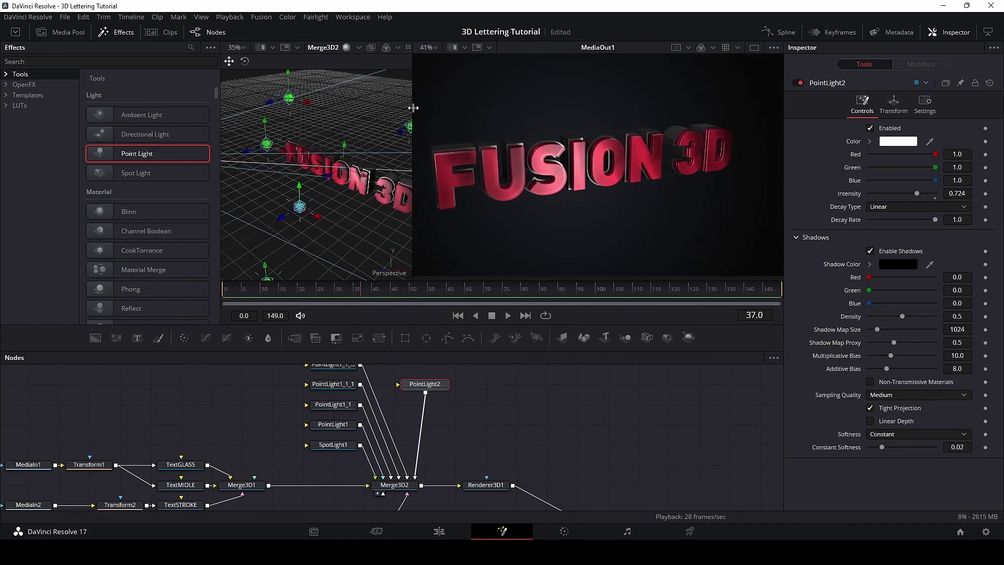
{"action": "left_click_drag", "start_coordinate": [281, 217], "coordinate": [335, 185]}
{"action": "left_click", "coordinate": [118, 32]}
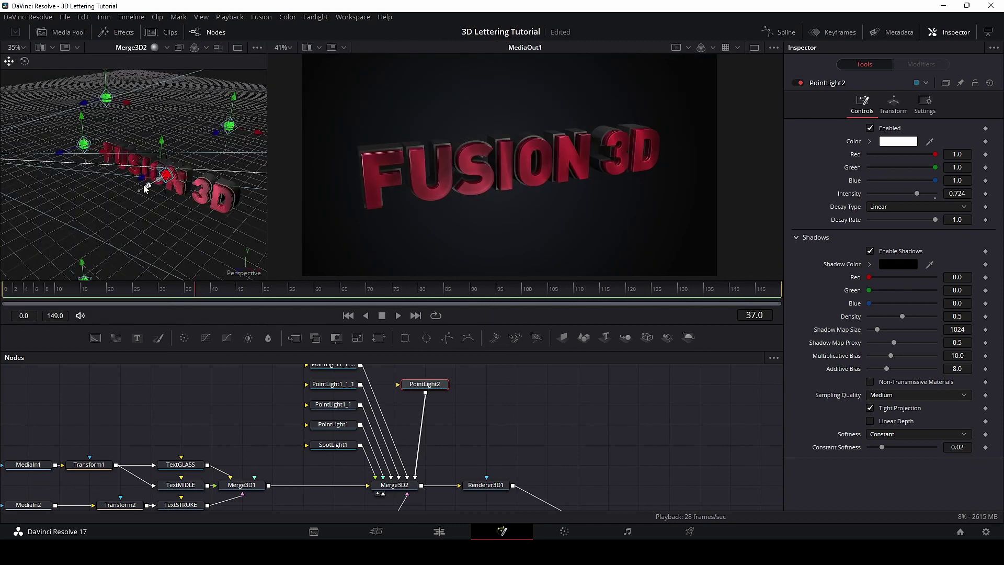
{"action": "left_click_drag", "start_coordinate": [146, 187], "coordinate": [149, 187]}
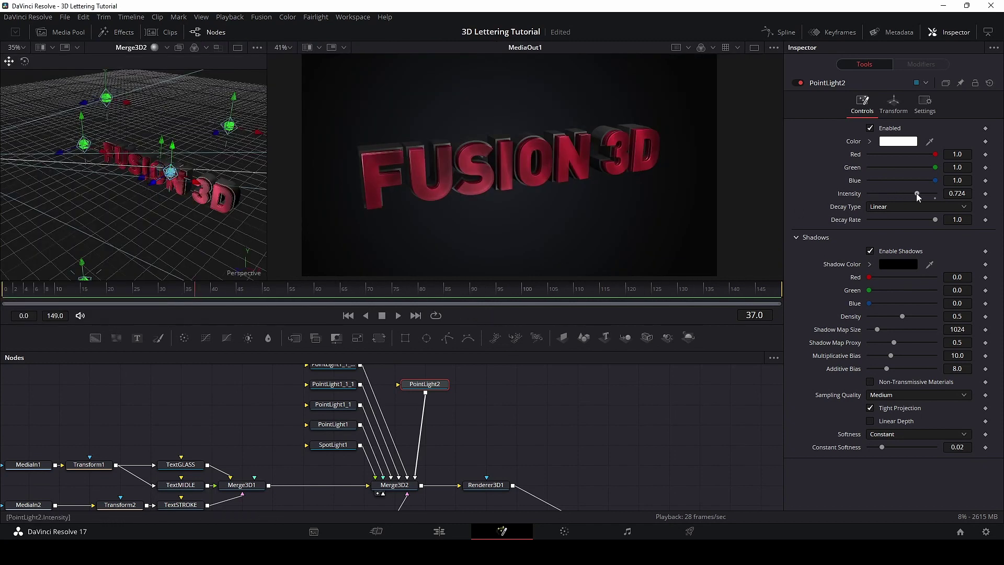
Nudge PointLight2 slightly back toward the lettering, raise its intensity to about 0.906 and return to the single MediaOut1 viewer.
{"action": "left_click_drag", "start_coordinate": [917, 193], "coordinate": [923, 196]}
{"action": "scroll", "coordinate": [437, 201], "scroll_direction": "up", "scroll_amount": 2}
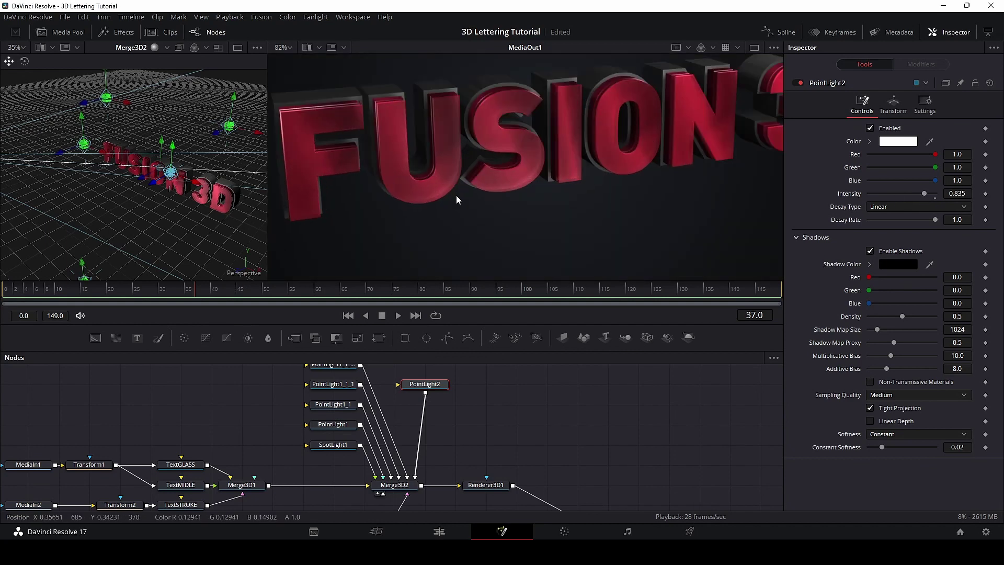
{"action": "left_click_drag", "start_coordinate": [564, 167], "coordinate": [413, 214]}
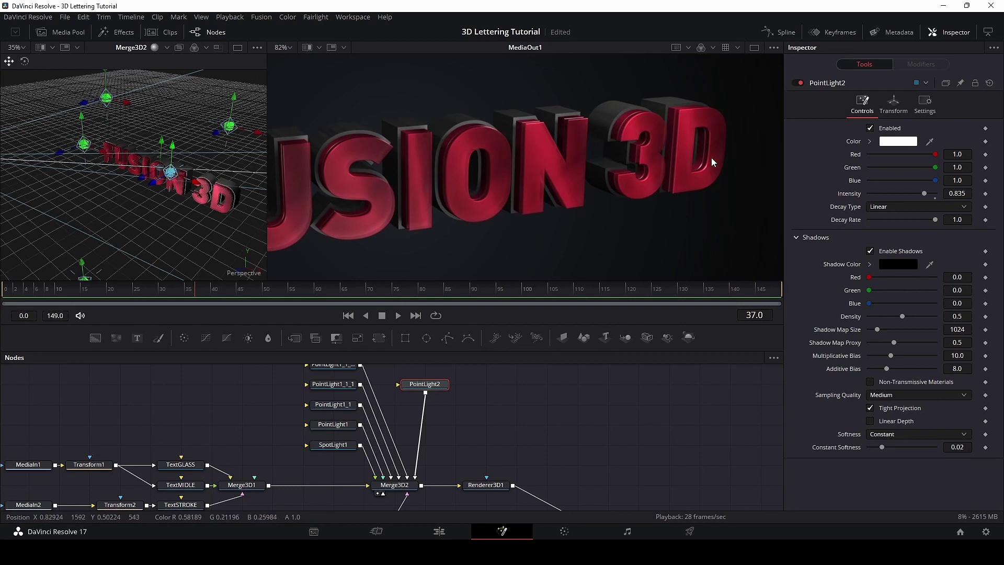
{"action": "left_click_drag", "start_coordinate": [203, 196], "coordinate": [159, 194]}
{"action": "left_click_drag", "start_coordinate": [933, 200], "coordinate": [931, 199]}
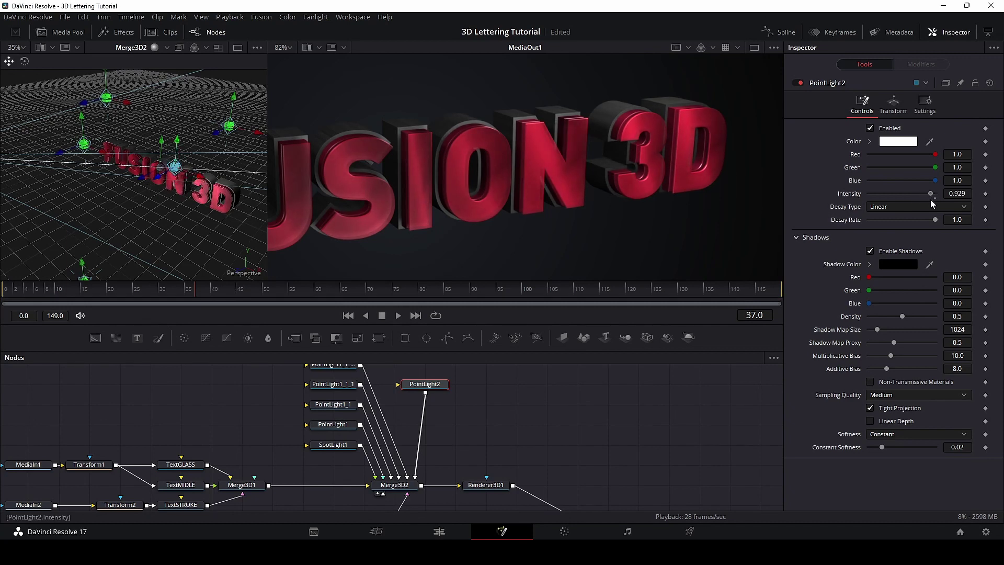
{"action": "scroll", "coordinate": [579, 168], "scroll_direction": "down", "scroll_amount": 3}
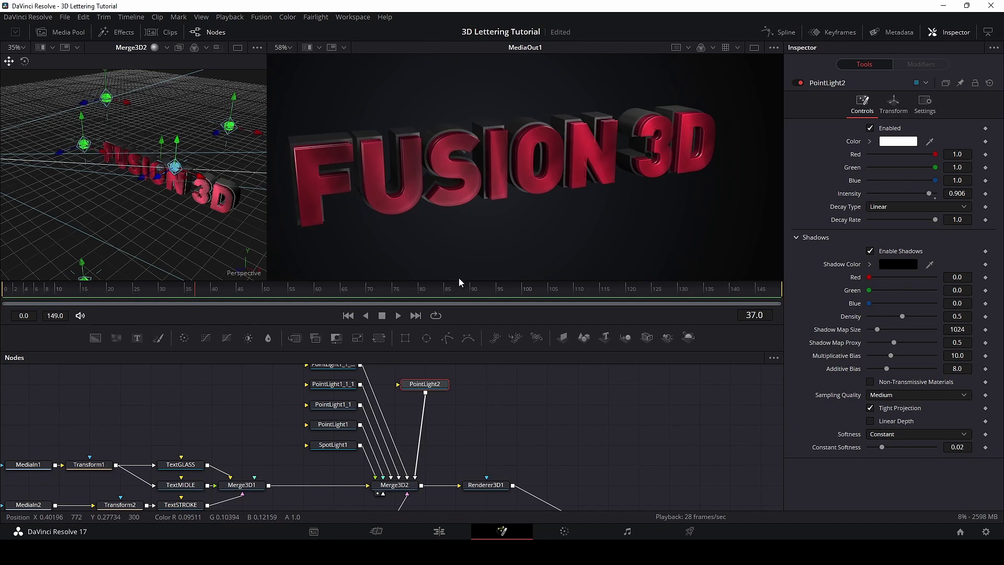
{"action": "left_click", "coordinate": [754, 47]}
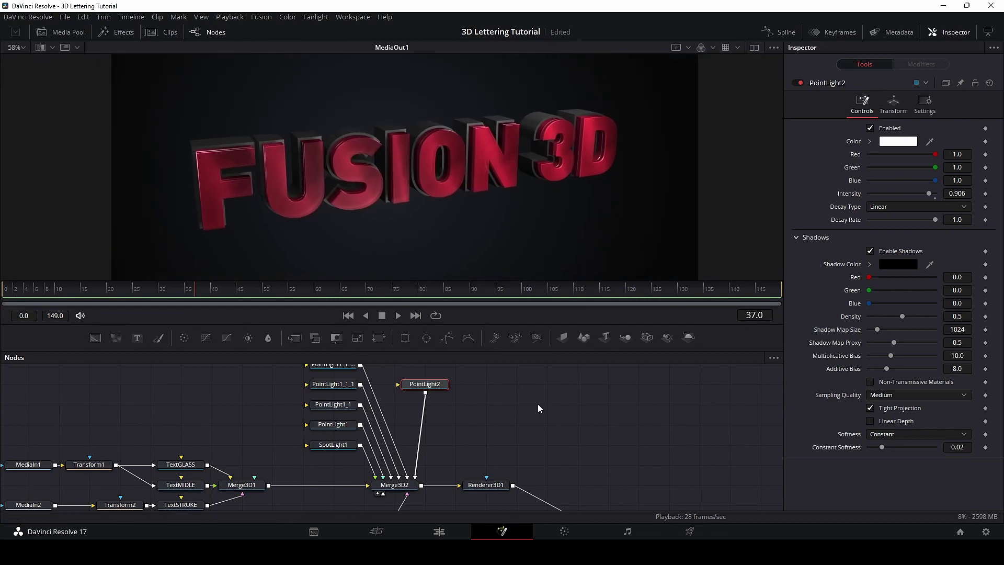
Move the Background1, Merge1 and MediaOut1 nodes together further along the graph to make room after Renderer3D1.
{"action": "scroll", "coordinate": [586, 433], "scroll_direction": "right", "scroll_amount": 5}
{"action": "scroll", "coordinate": [586, 434], "scroll_direction": "down", "scroll_amount": 3}
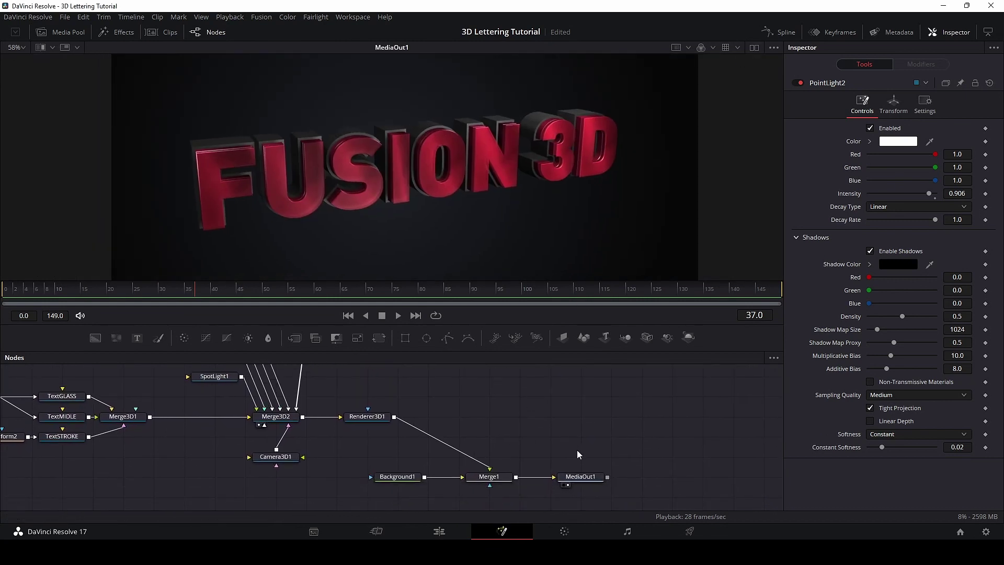
{"action": "left_click_drag", "start_coordinate": [347, 458], "coordinate": [643, 504]}
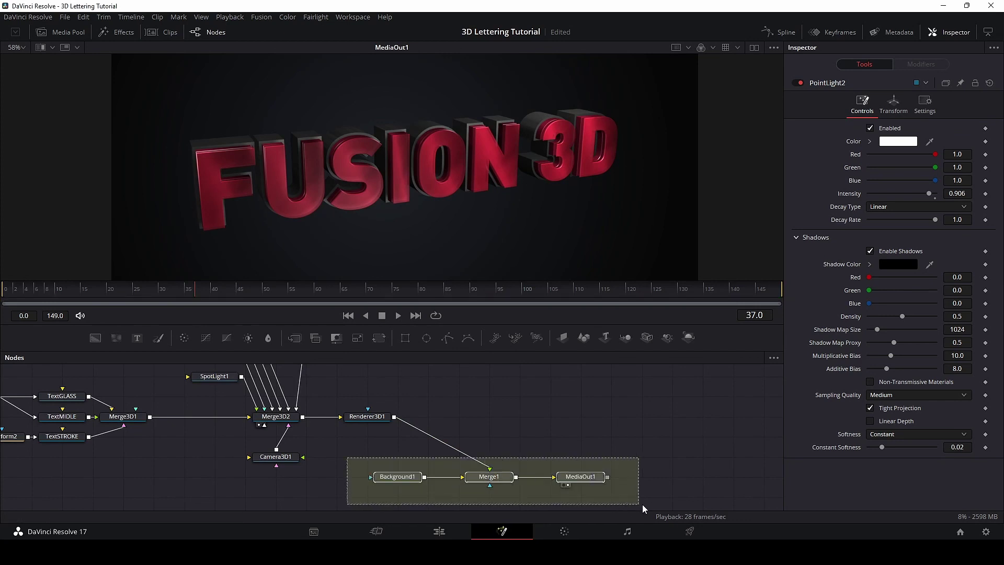
{"action": "left_click_drag", "start_coordinate": [595, 482], "coordinate": [686, 482]}
{"action": "left_click", "coordinate": [686, 482]}
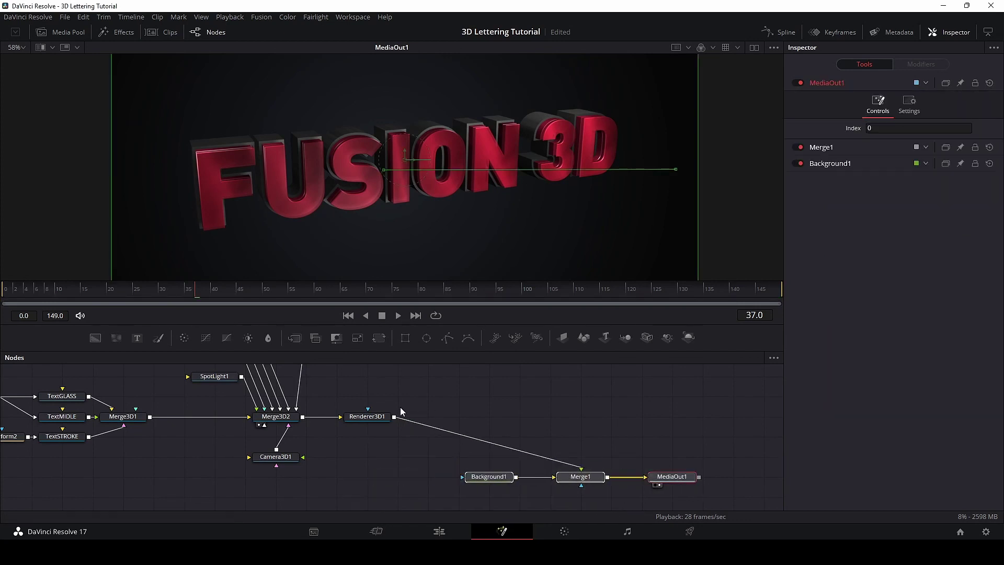
Insert the Chromatic Aberration template between Renderer3D1 and Merge1, in line with the renderer, and set its aberration to 0.006.
{"action": "left_click", "coordinate": [375, 422]}
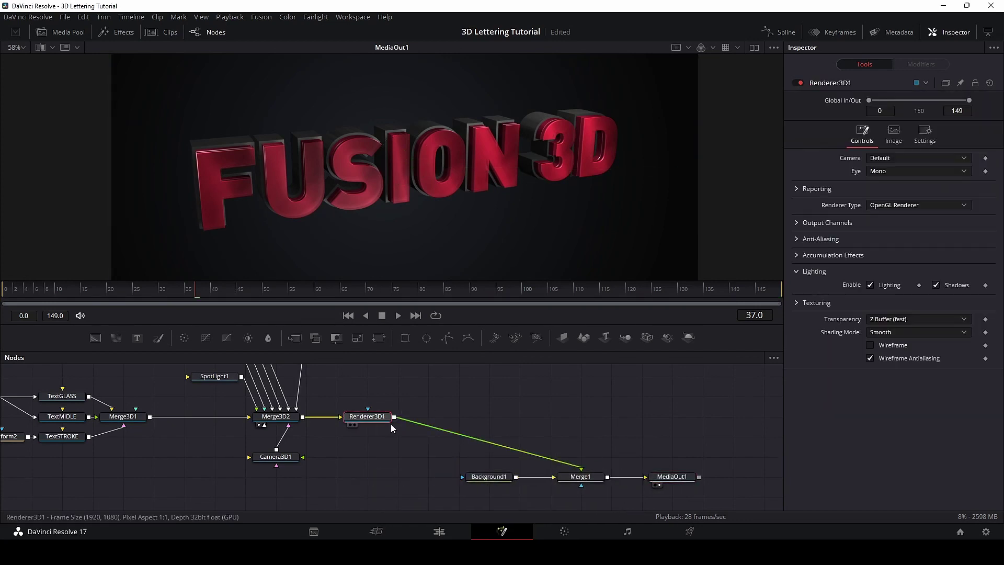
{"action": "left_click", "coordinate": [117, 32]}
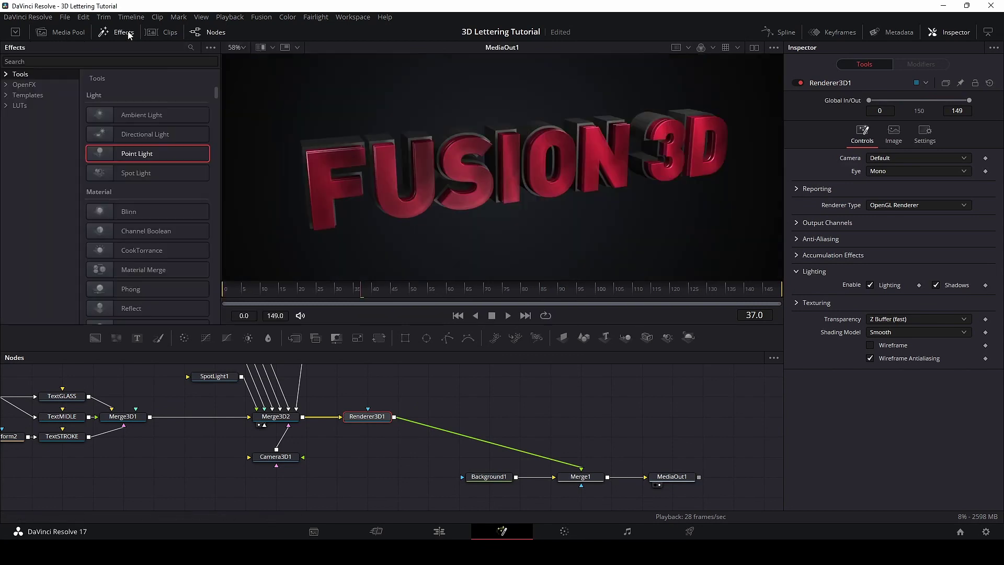
{"action": "left_click", "coordinate": [31, 61]}
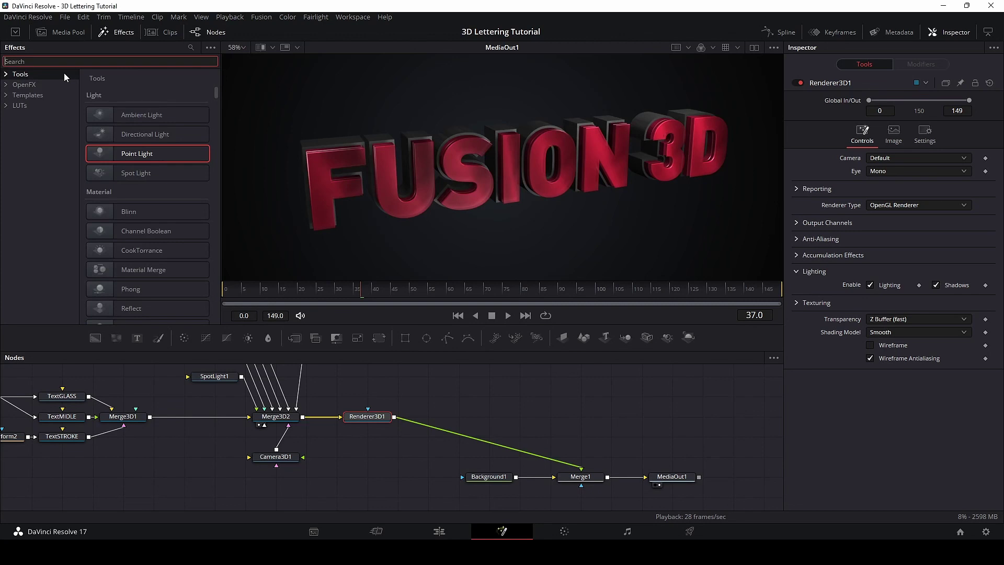
{"action": "type", "text": "AB"}
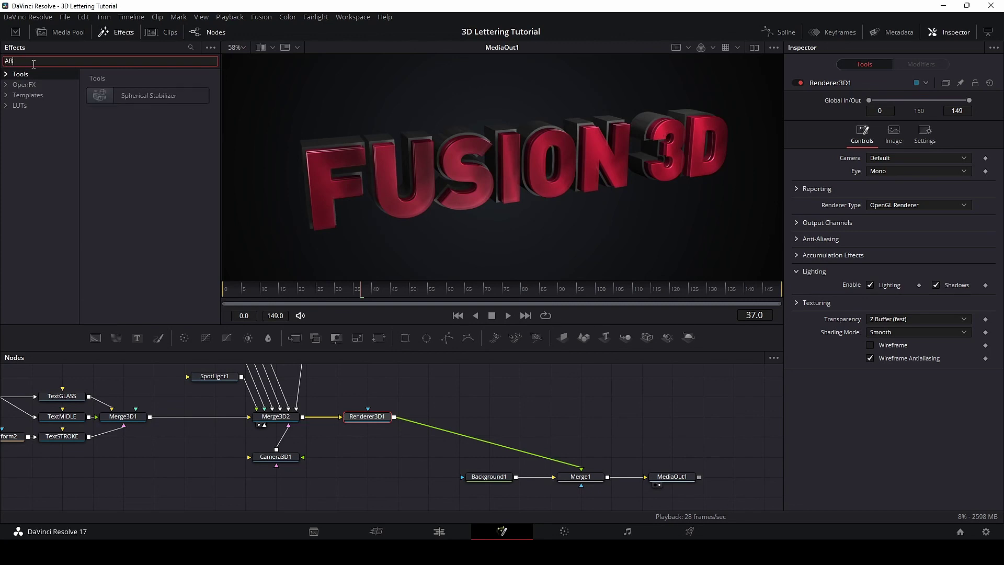
{"action": "left_click", "coordinate": [32, 95]}
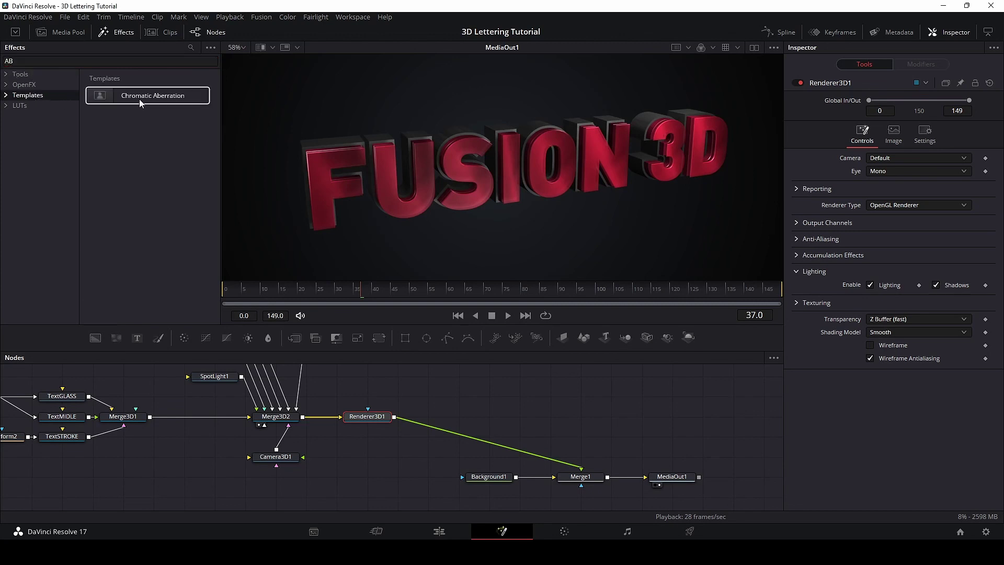
{"action": "left_click_drag", "start_coordinate": [155, 101], "coordinate": [469, 439]}
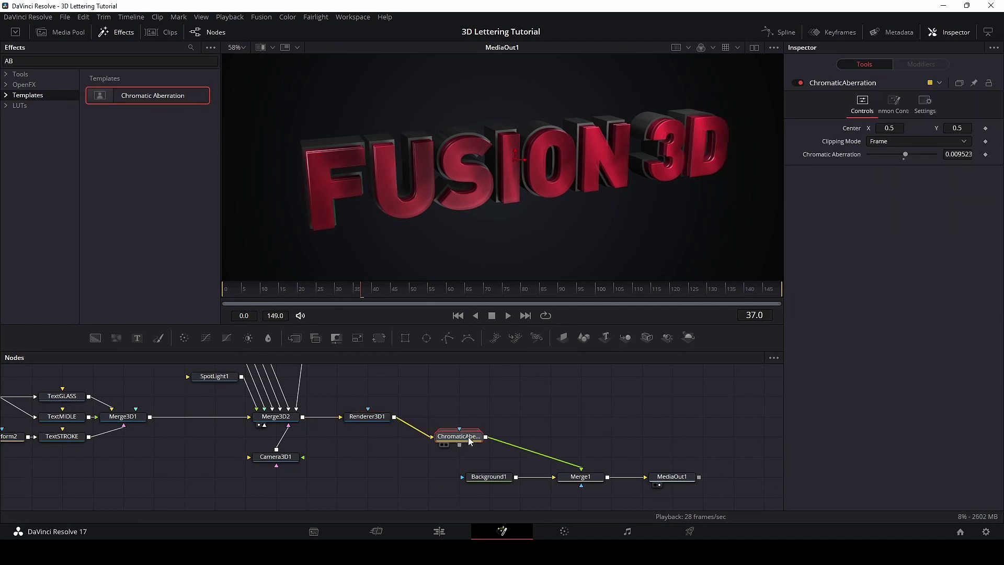
{"action": "left_click_drag", "start_coordinate": [906, 153], "coordinate": [905, 152]}
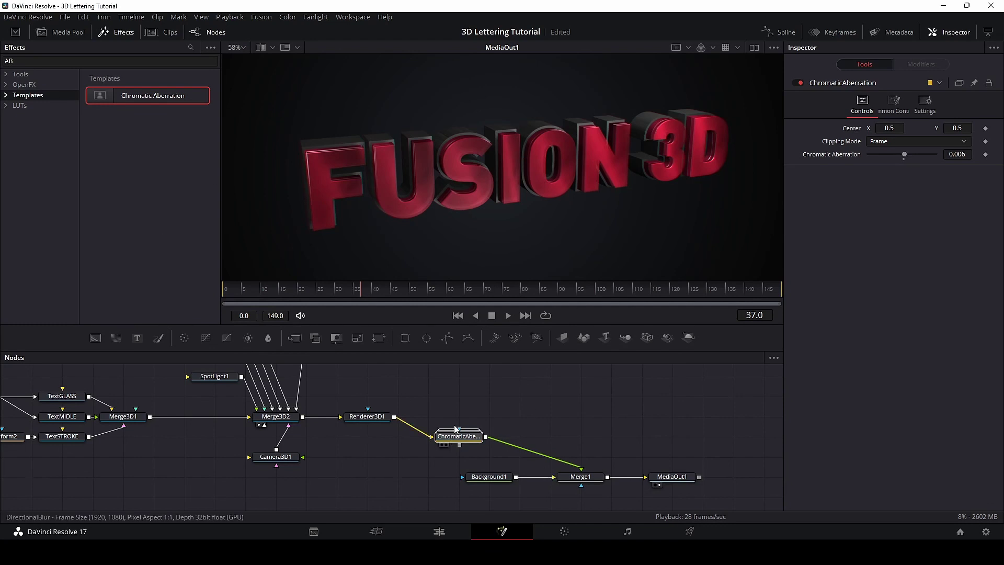
{"action": "left_click_drag", "start_coordinate": [447, 436], "coordinate": [447, 417]}
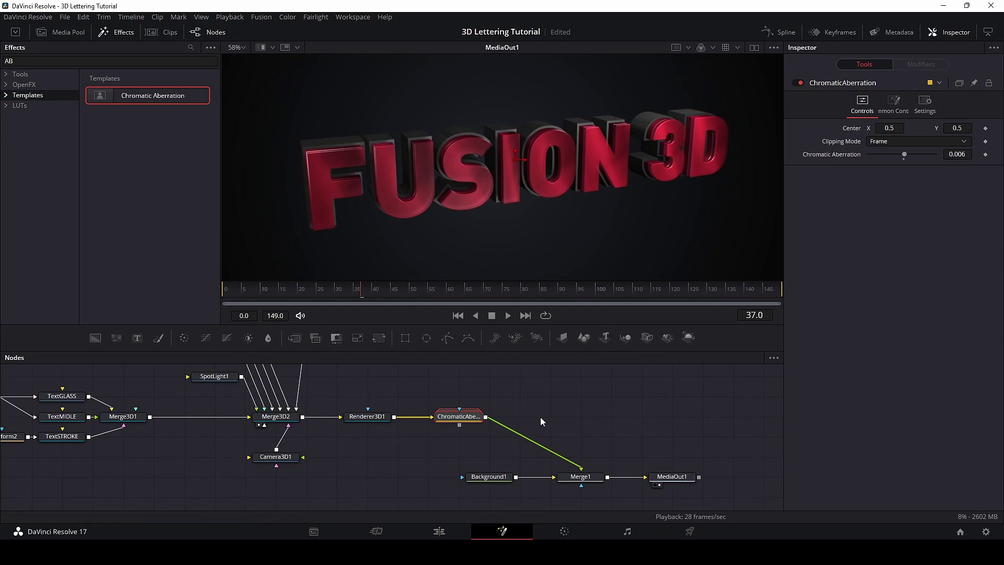
Add a Directional Blur (DrBl) after the Chromatic Aberration node, set its length to 0.005 and space it out from that node.
{"action": "key", "text": "shift+space"}
{"action": "type", "text": "ref"}
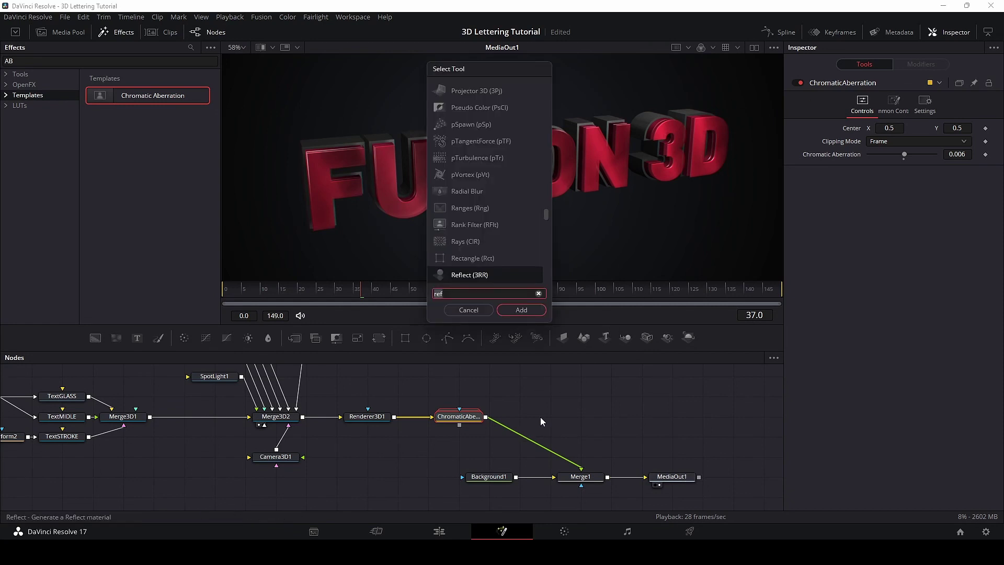
{"action": "key", "text": "BackSpace"}
{"action": "key", "text": "BackSpace"}
{"action": "key", "text": "BackSpace"}
{"action": "type", "text": "BLU"}
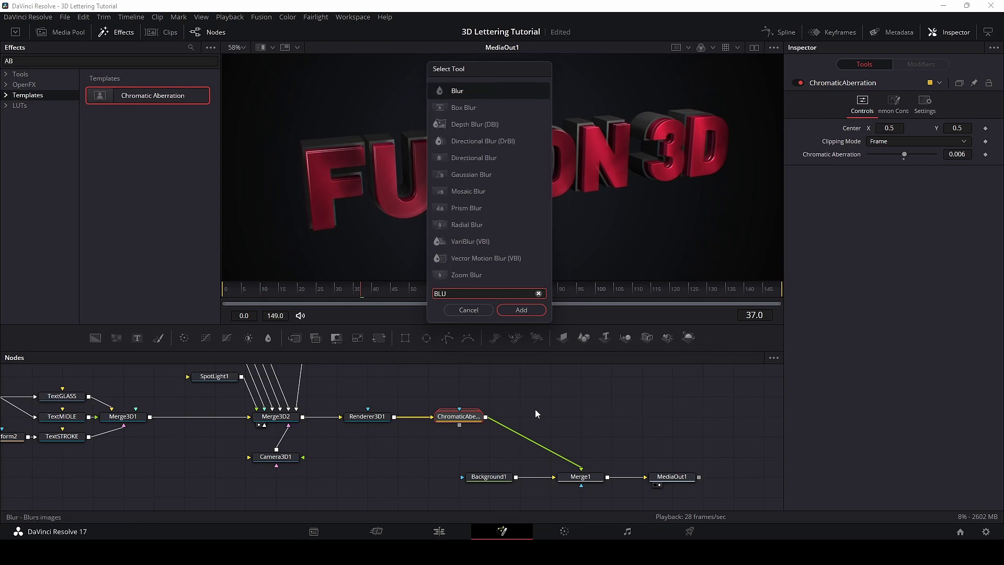
{"action": "left_click", "coordinate": [498, 143]}
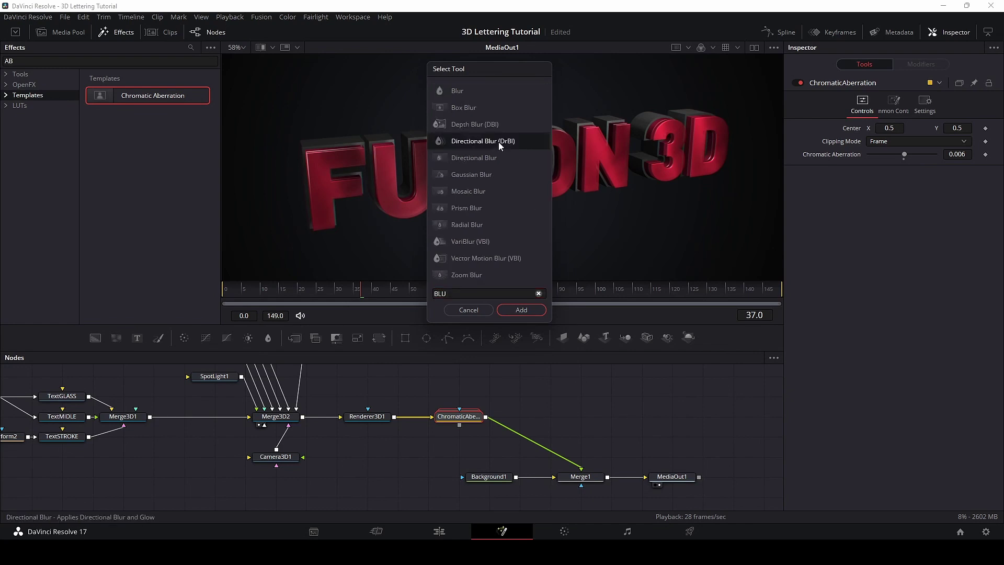
{"action": "left_click", "coordinate": [517, 312]}
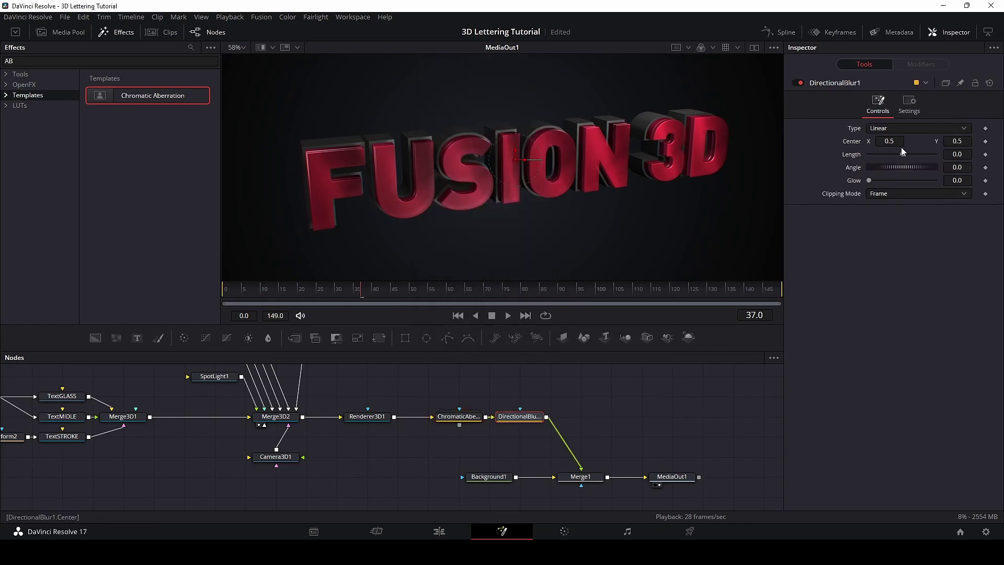
{"action": "left_click_drag", "start_coordinate": [903, 155], "coordinate": [905, 156]}
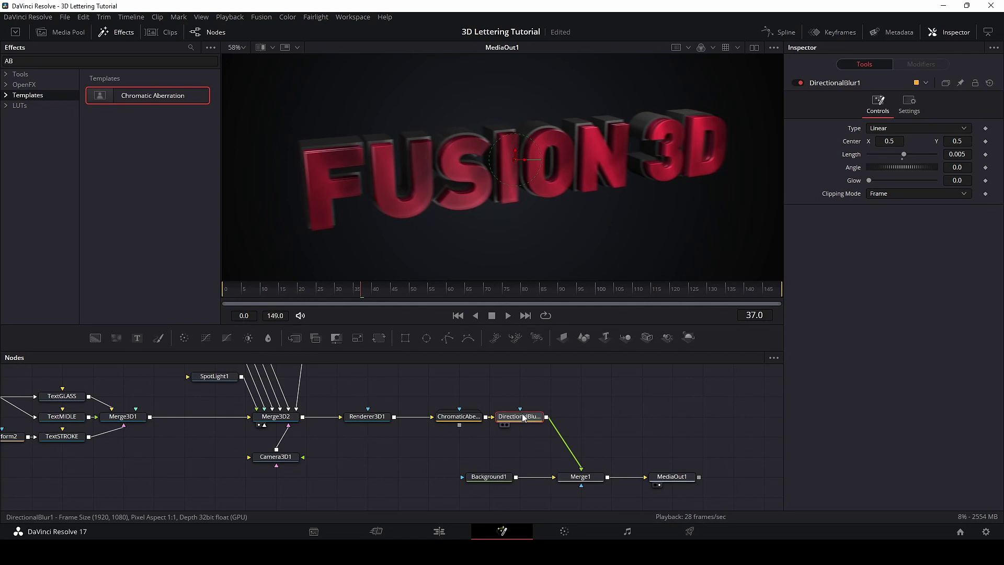
{"action": "left_click_drag", "start_coordinate": [518, 417], "coordinate": [549, 417]}
Mask the Directional Blur with an inverted ellipse that has a soft edge of about 0.104.
{"action": "left_click_drag", "start_coordinate": [427, 338], "coordinate": [575, 422]}
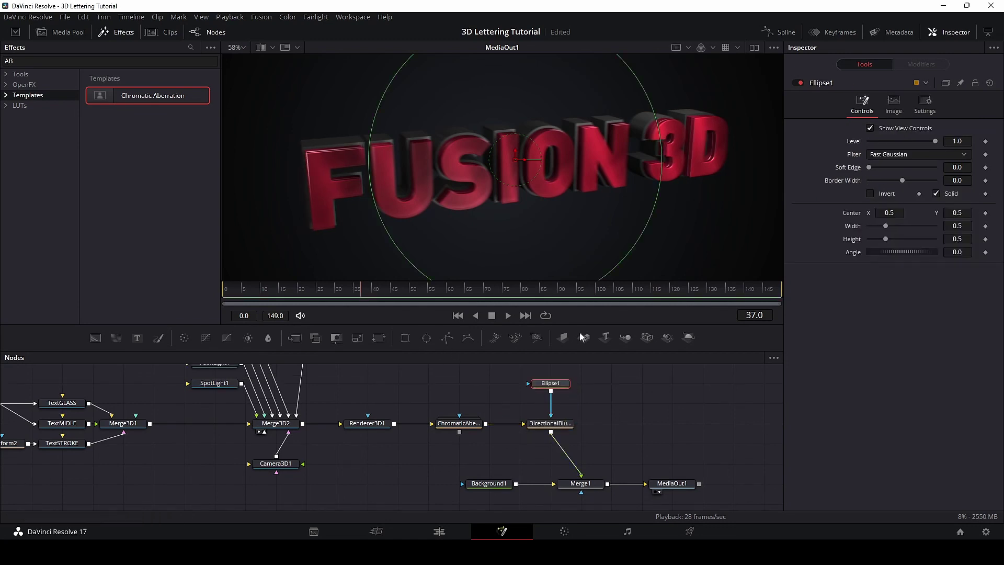
{"action": "left_click", "coordinate": [870, 194]}
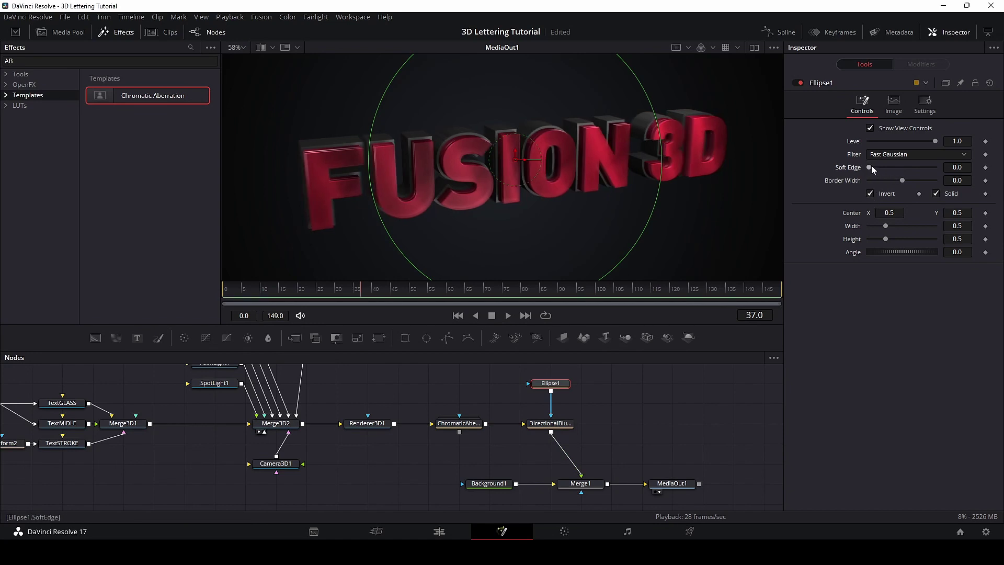
{"action": "left_click_drag", "start_coordinate": [871, 165], "coordinate": [904, 169]}
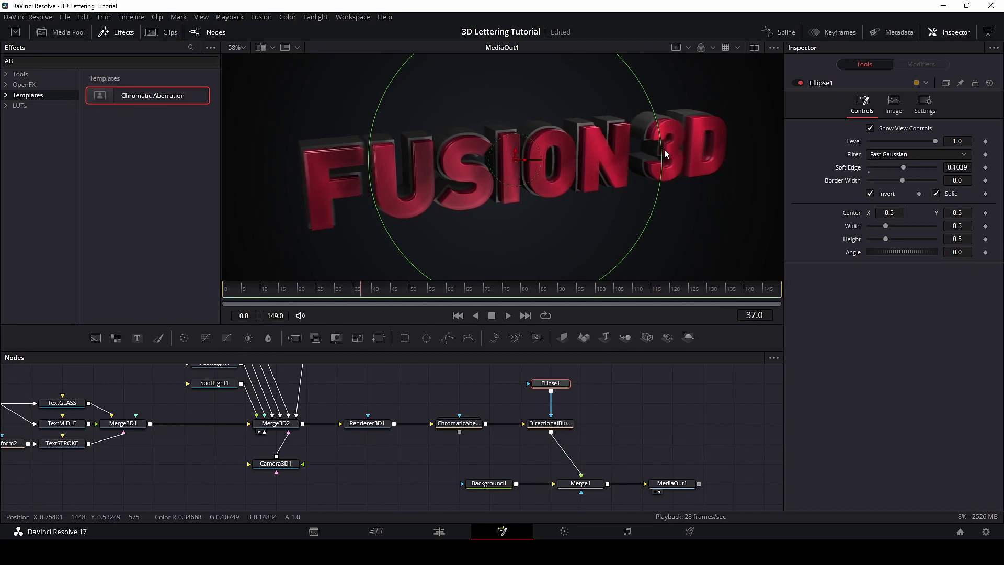
Resize the ellipse mask over the lettering to about 0.499 wide and 0.466 high, then deselect it.
{"action": "left_click_drag", "start_coordinate": [663, 149], "coordinate": [644, 155]}
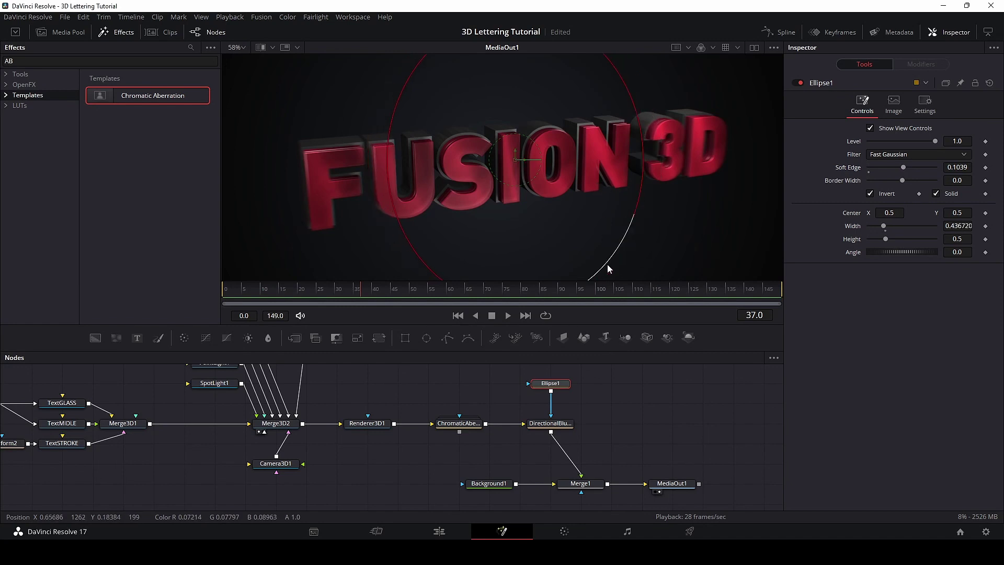
{"action": "left_click_drag", "start_coordinate": [608, 267], "coordinate": [663, 159]}
{"action": "left_click", "coordinate": [696, 458]}
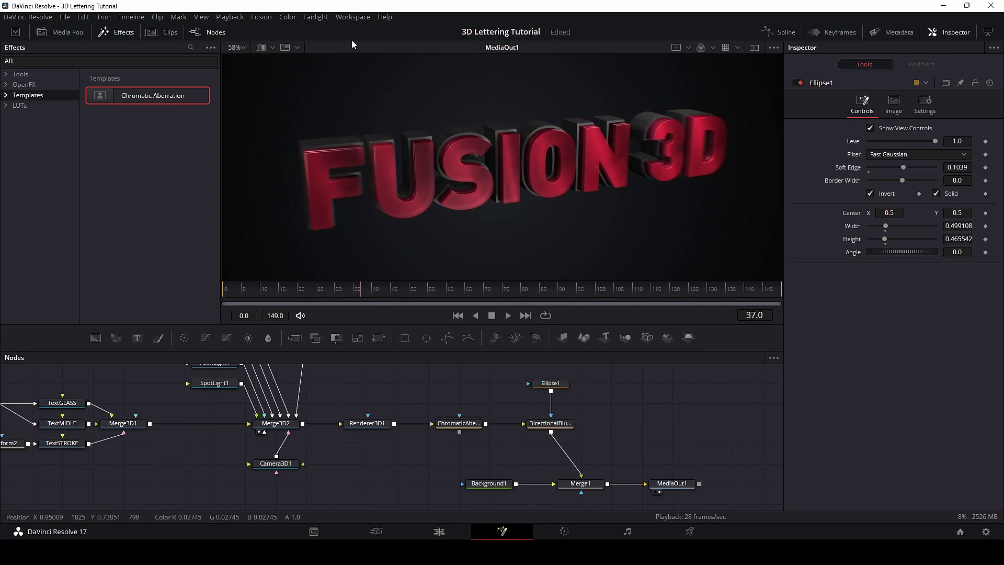
Set DirectionalBlur1's length to 0.002 and enlarge the node graph area to show the chain through MediaOut1.
{"action": "left_click", "coordinate": [112, 34]}
{"action": "left_click", "coordinate": [550, 485]}
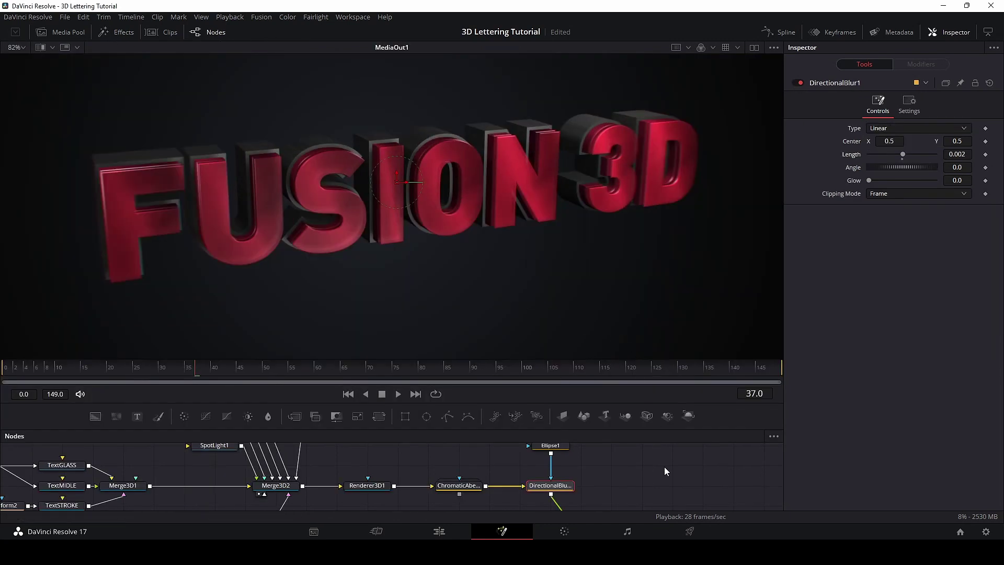
{"action": "left_click", "coordinate": [677, 481]}
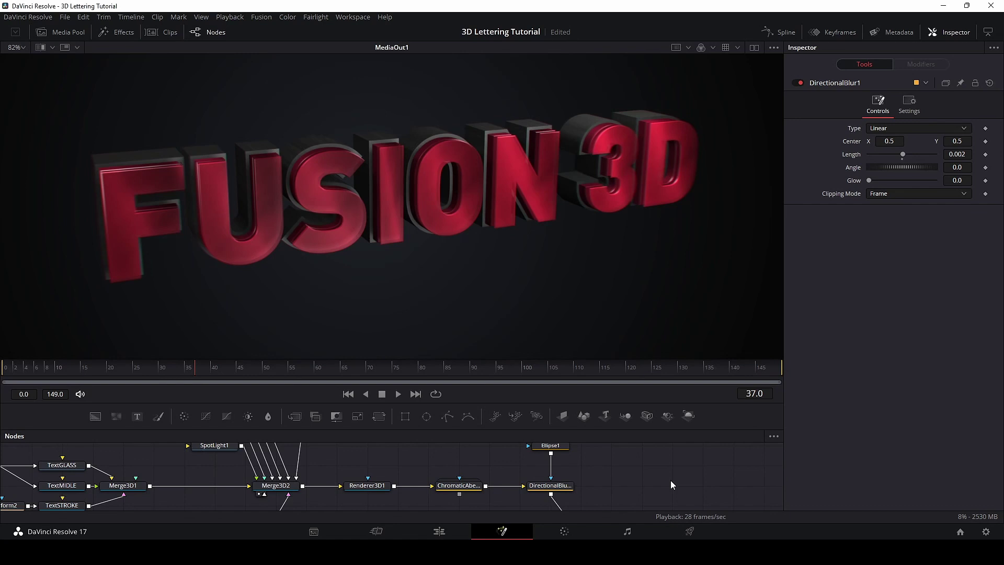
{"action": "left_click_drag", "start_coordinate": [638, 429], "coordinate": [640, 370]}
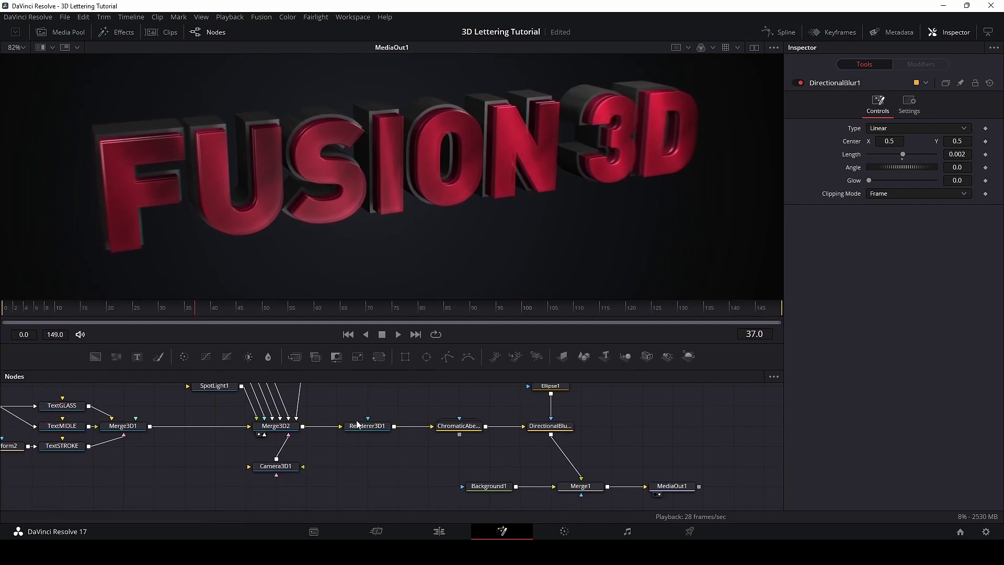
{"action": "left_click_drag", "start_coordinate": [532, 444], "coordinate": [670, 510]}
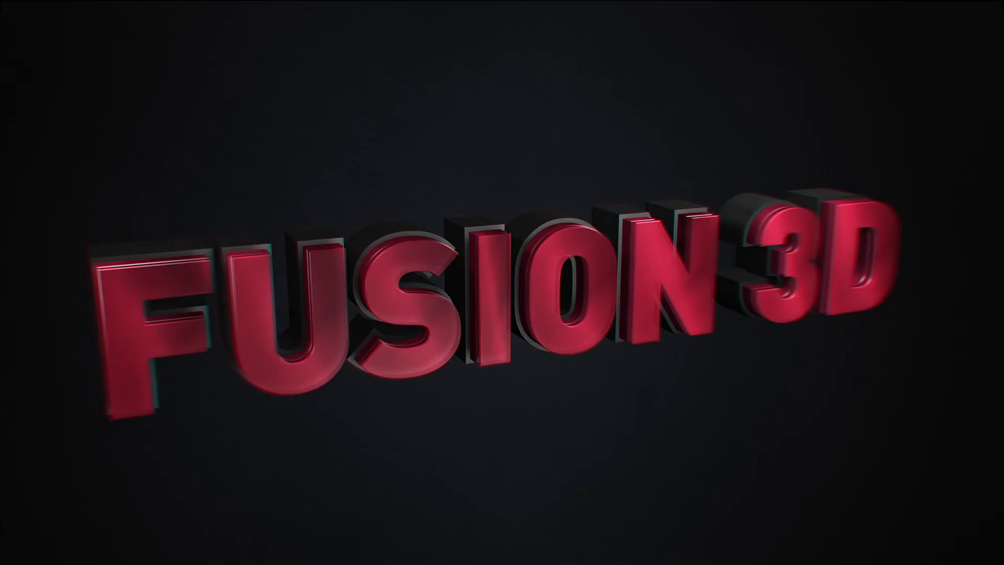